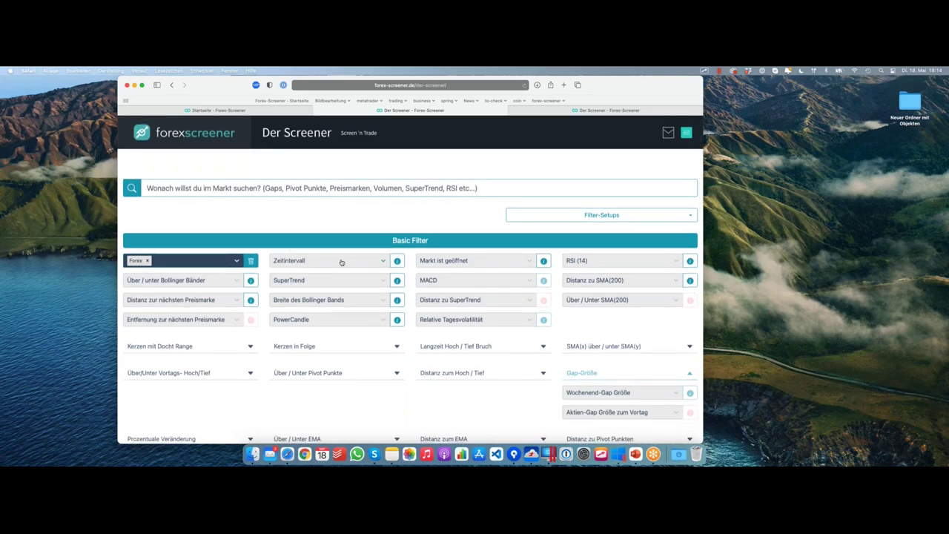
Restrict the Forex screening to the M5 time interval
left_click(341, 262)
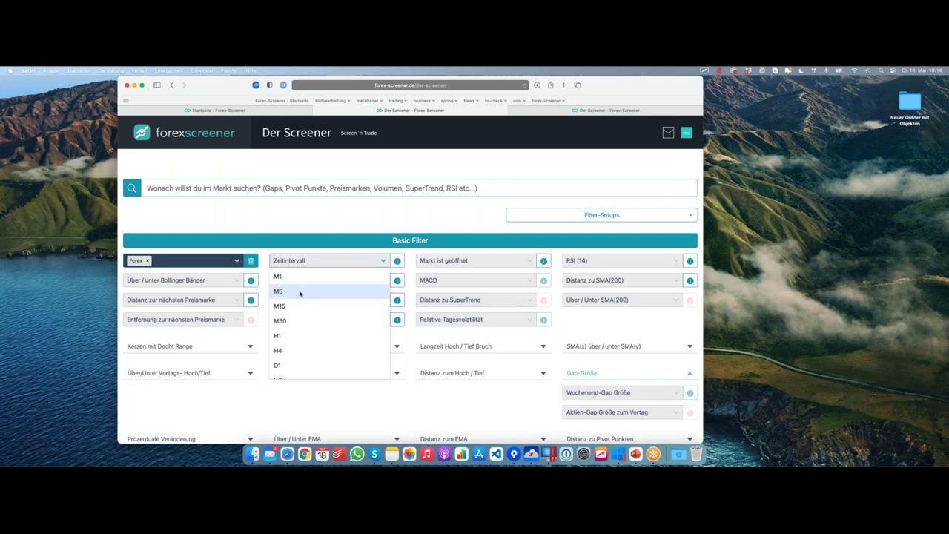
left_click(307, 292)
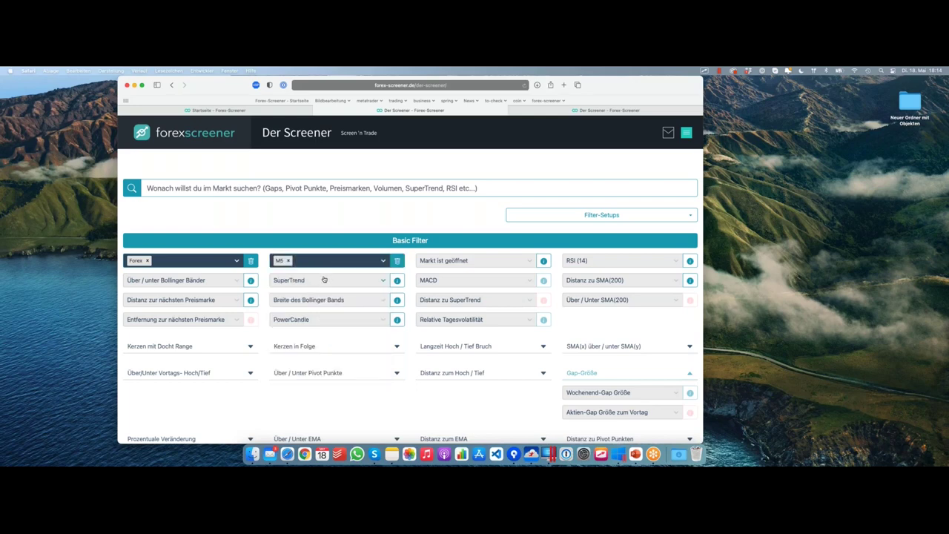
scroll(324, 279, "down", 1)
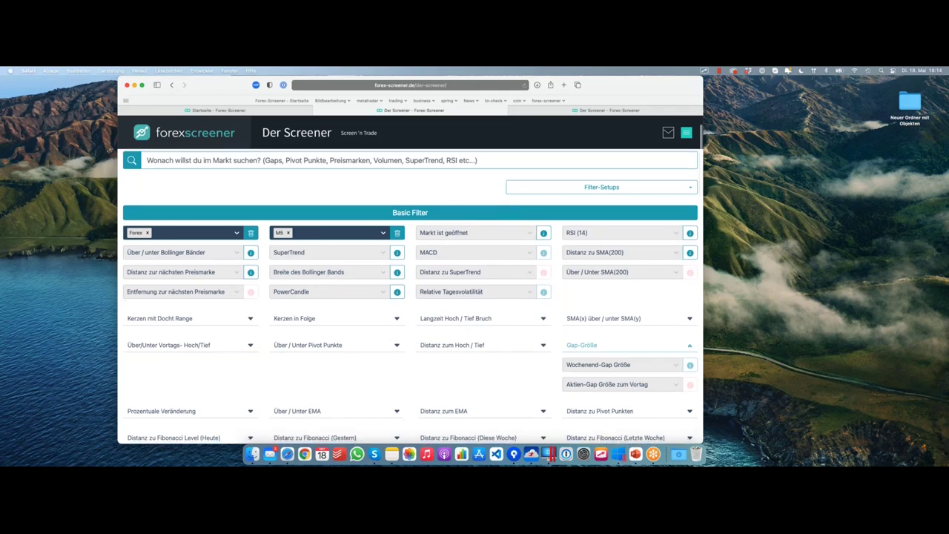
scroll(478, 218, "down", 1)
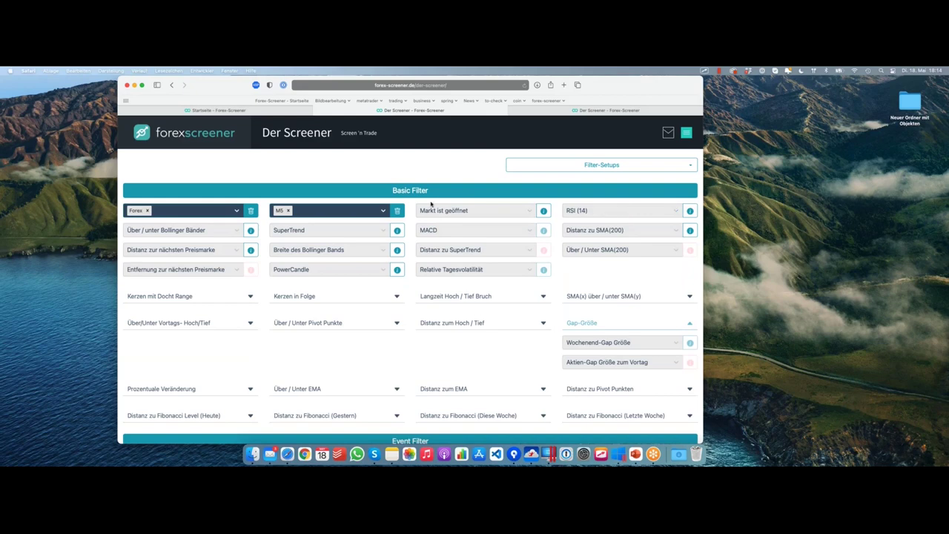
Filter the M5 Forex assets for RSI > 80 and check the number of results
left_click(584, 213)
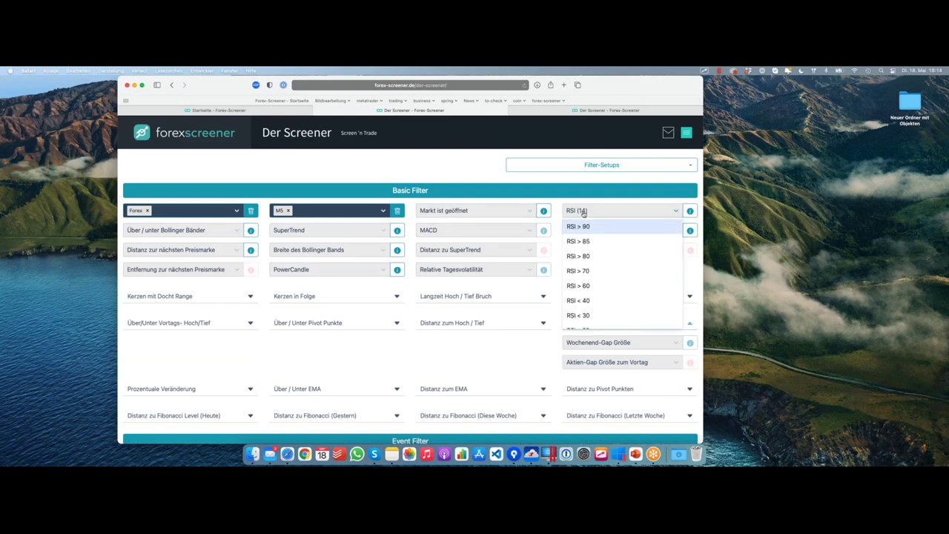
left_click(596, 256)
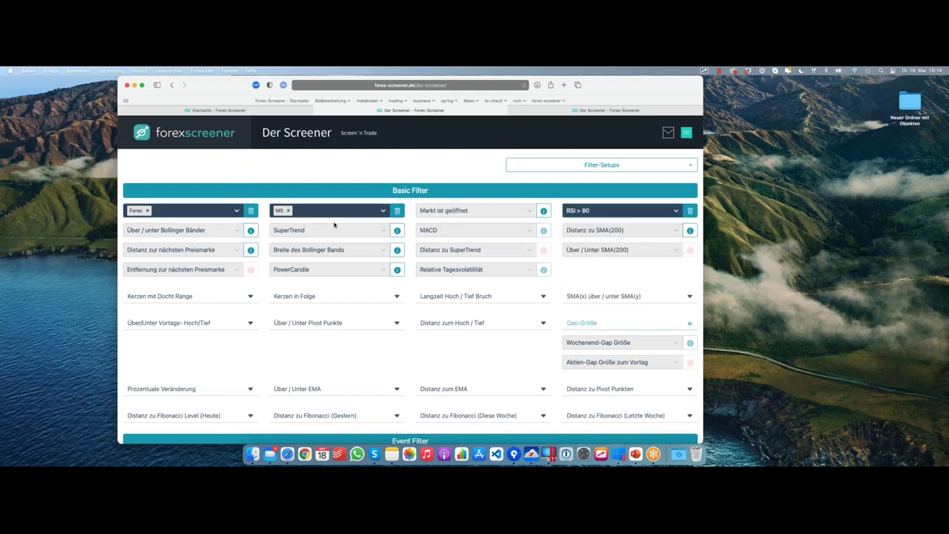
scroll(225, 215, "down", 5)
scroll(393, 371, "down", 5)
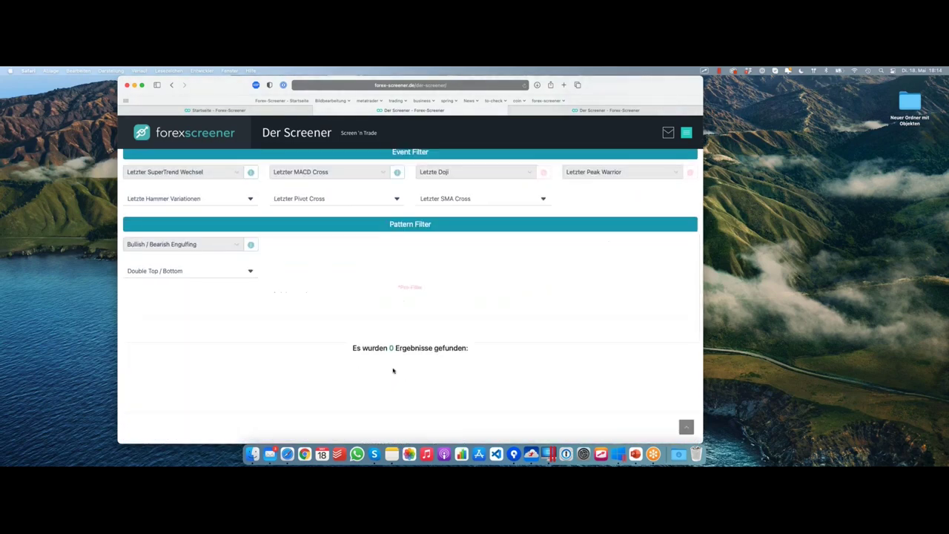
left_click_drag(390, 347, 420, 348)
scroll(439, 325, "up", 10)
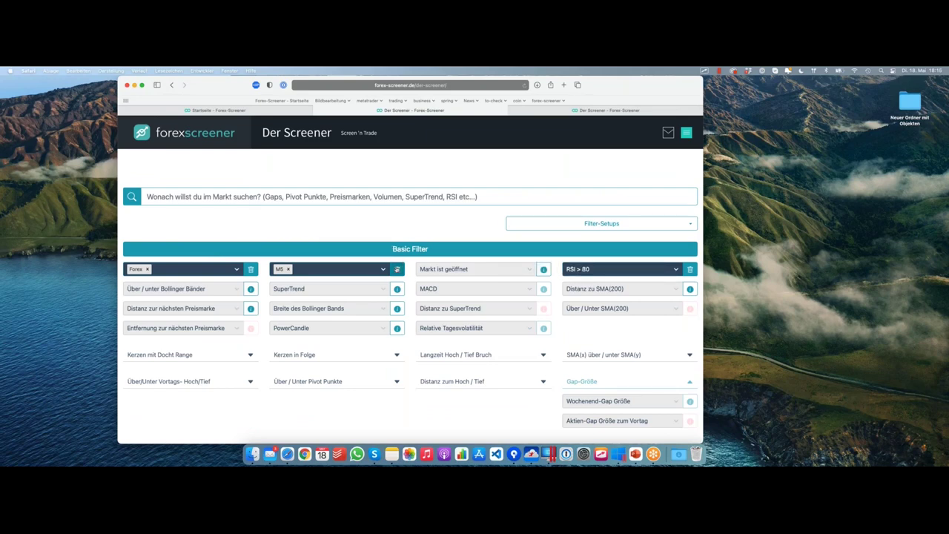
Remove the M5 time interval filter and check the results across all intervals
left_click(397, 269)
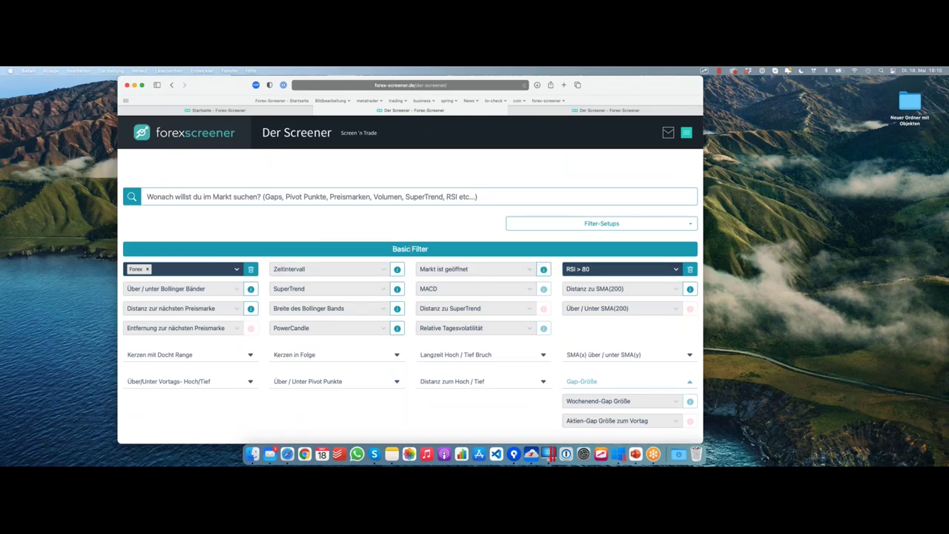
scroll(410, 297, "down", 10)
scroll(584, 254, "down", 5)
scroll(584, 255, "up", 15)
Change the RSI (14) filter to RSI < 20 and check the number of results
left_click(615, 268)
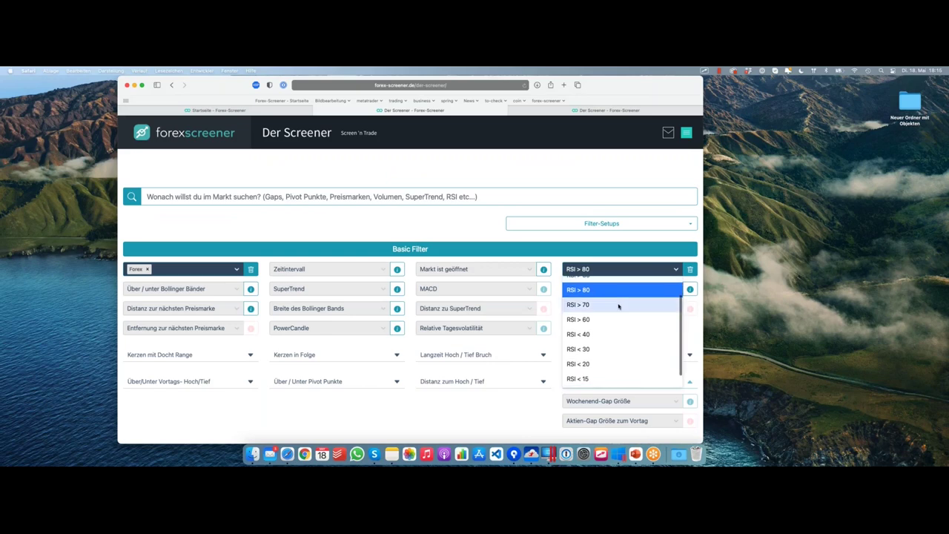
scroll(593, 349, "down", 2)
left_click(589, 351)
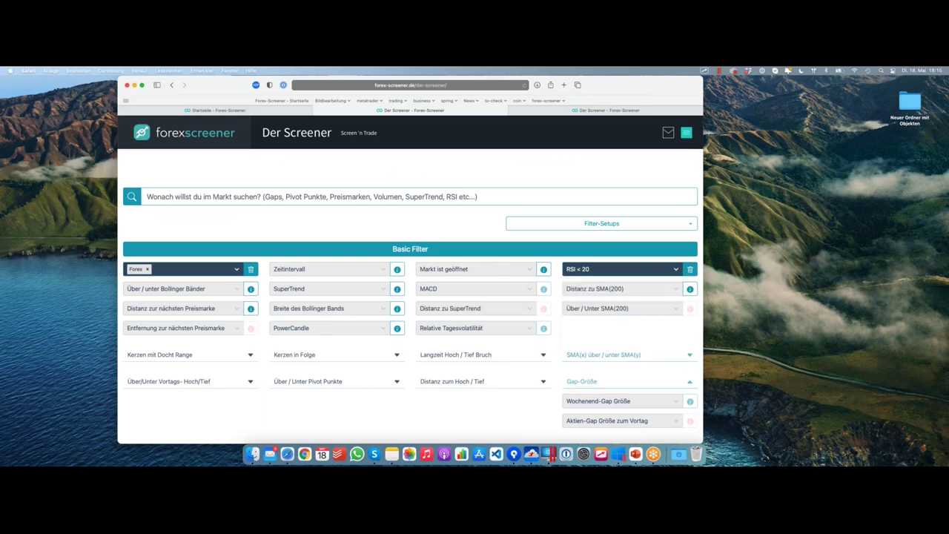
scroll(541, 273, "down", 2)
scroll(541, 273, "down", 8)
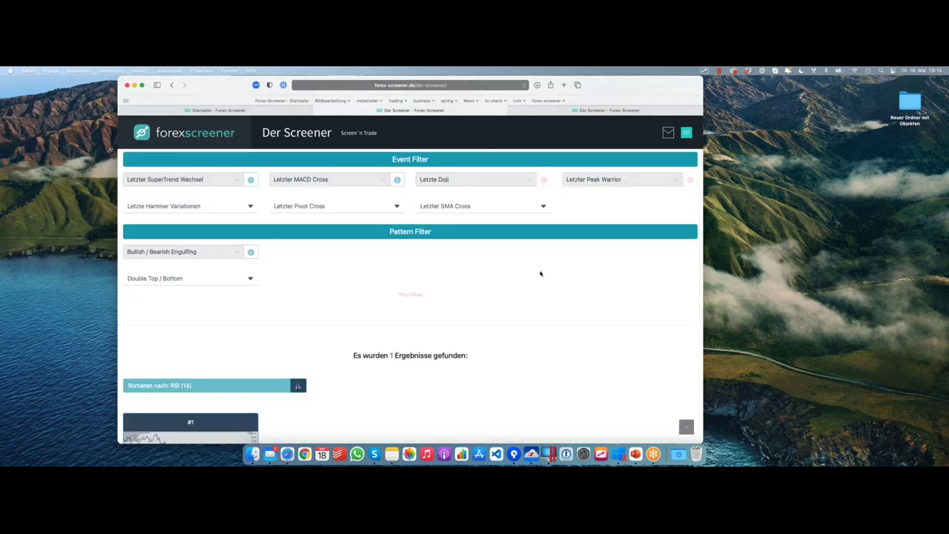
scroll(541, 273, "up", 5)
scroll(542, 273, "up", 3)
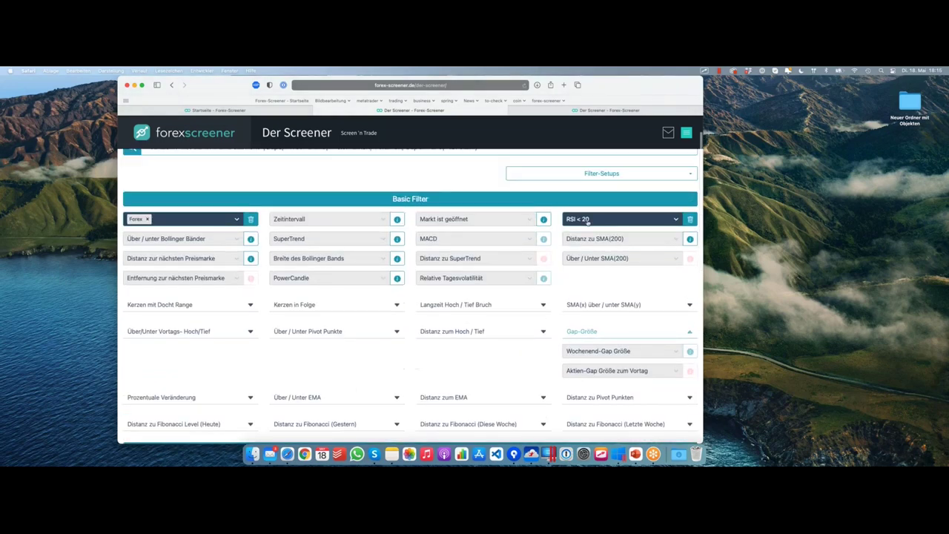
Open the chart of the USDHUF-H4 result and look through its D1 and H4 preview images
scroll(496, 270, "down", 10)
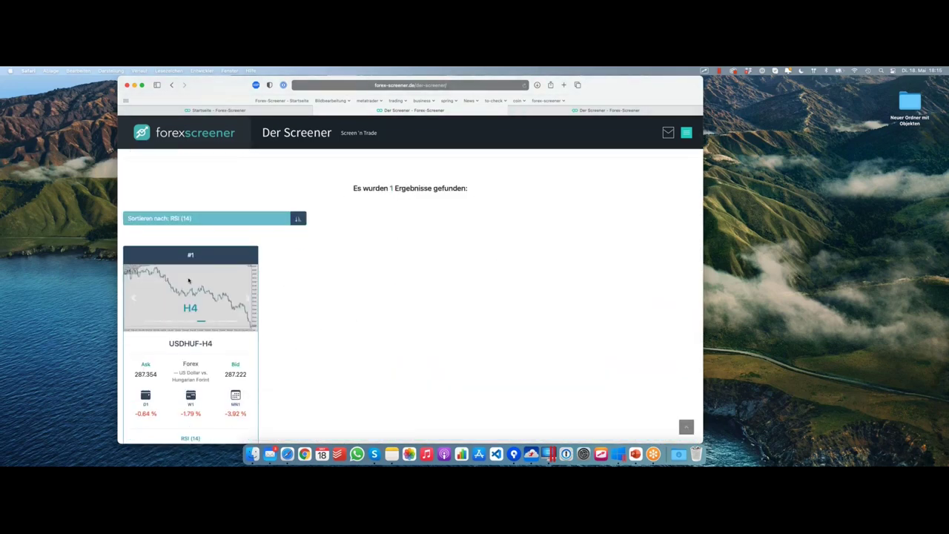
left_click(241, 361)
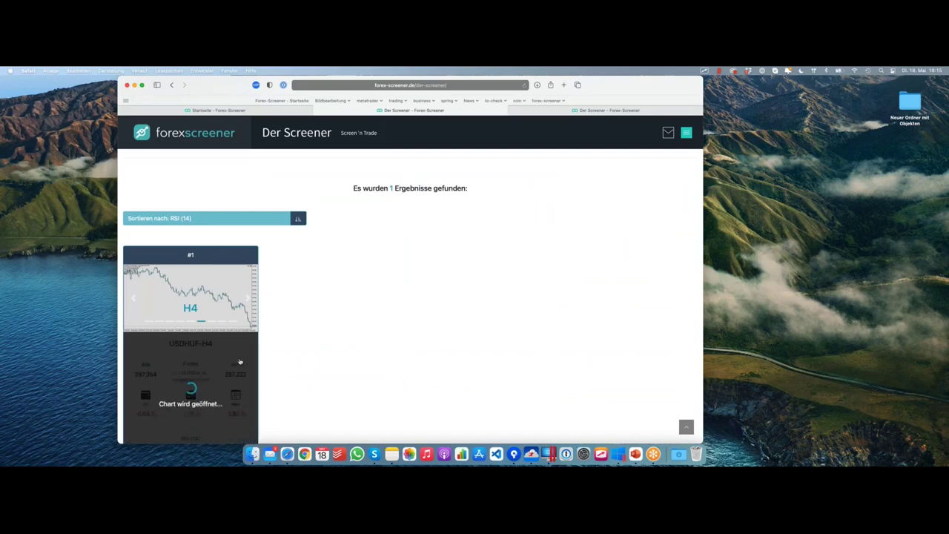
scroll(400, 328, "down", 1)
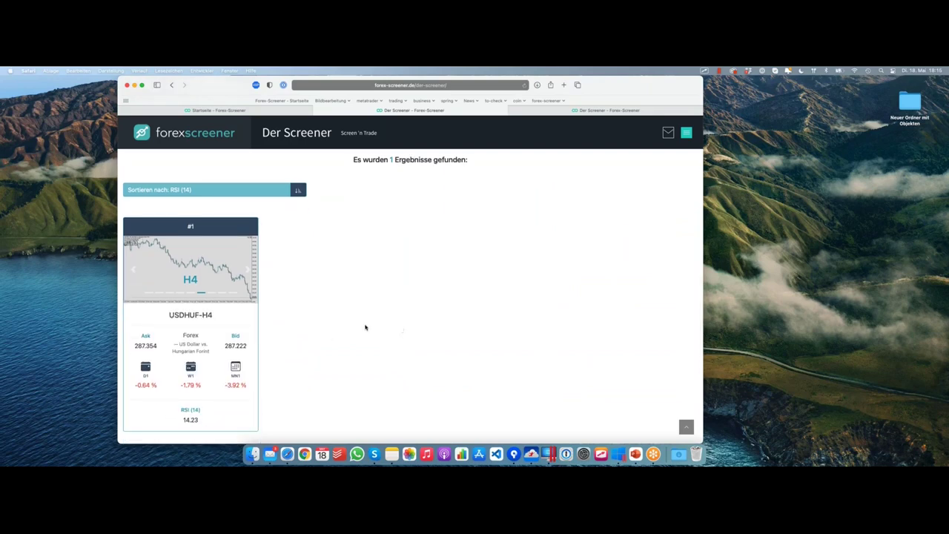
left_click(247, 270)
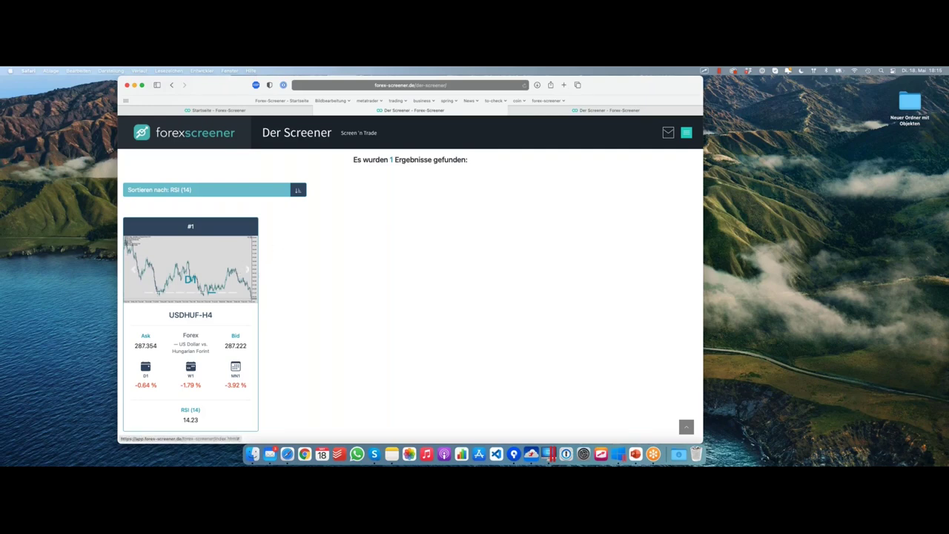
left_click(139, 274)
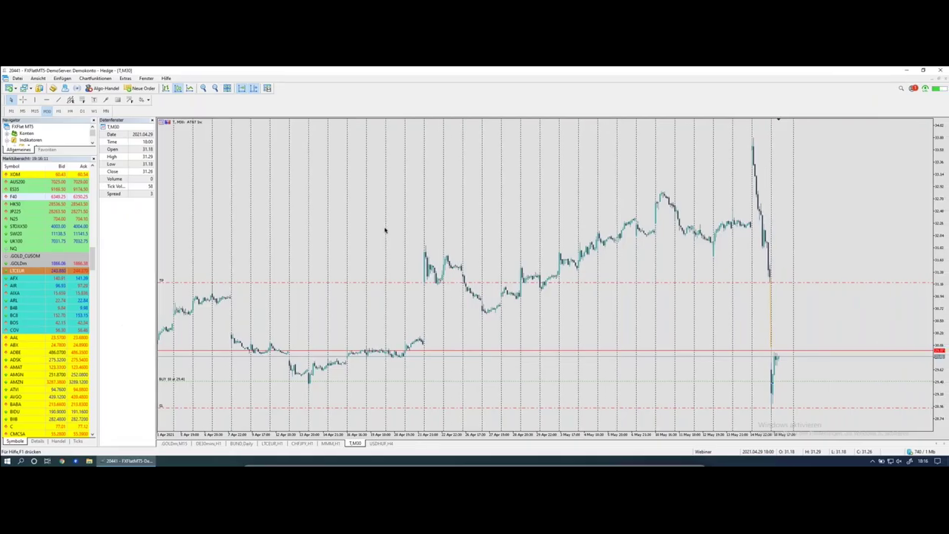
Switch to MetaTrader 5, bring up the USDHUF,H4 chart and examine the recent price and RSI movement
left_click(380, 443)
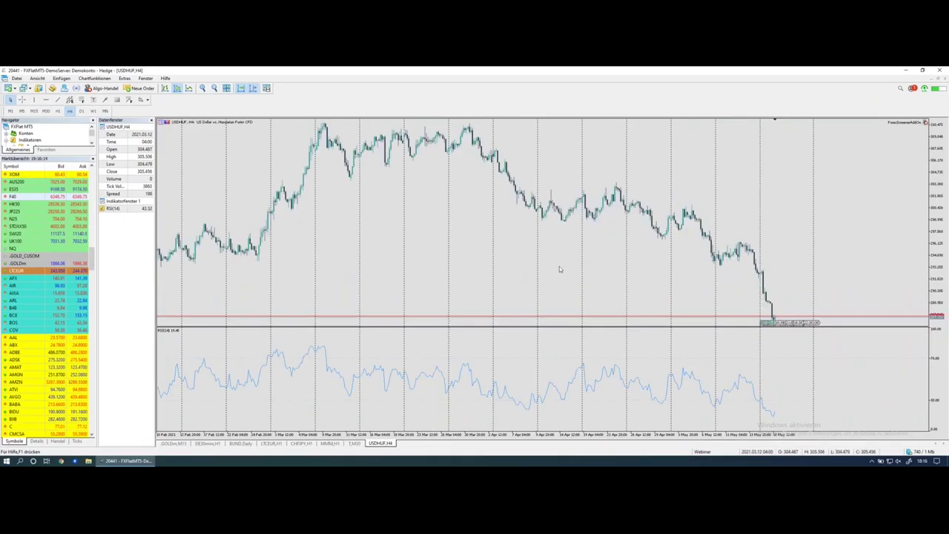
scroll(574, 252, "up", 1)
scroll(575, 253, "down", 1)
scroll(572, 254, "up", 1)
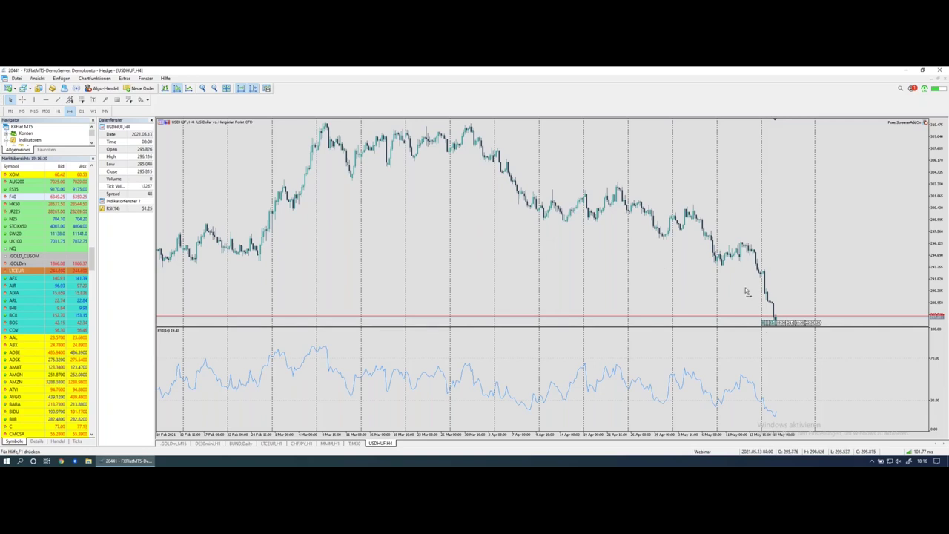
scroll(748, 291, "down", 1)
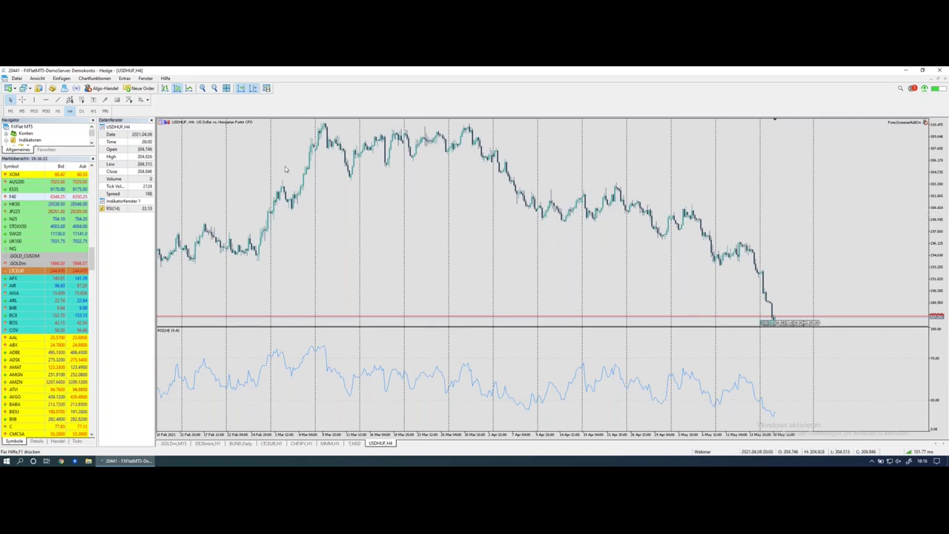
Mark the 2020 lows on the daily USDHUF chart with a horizontal line and switch the chart to M5
left_click(82, 112)
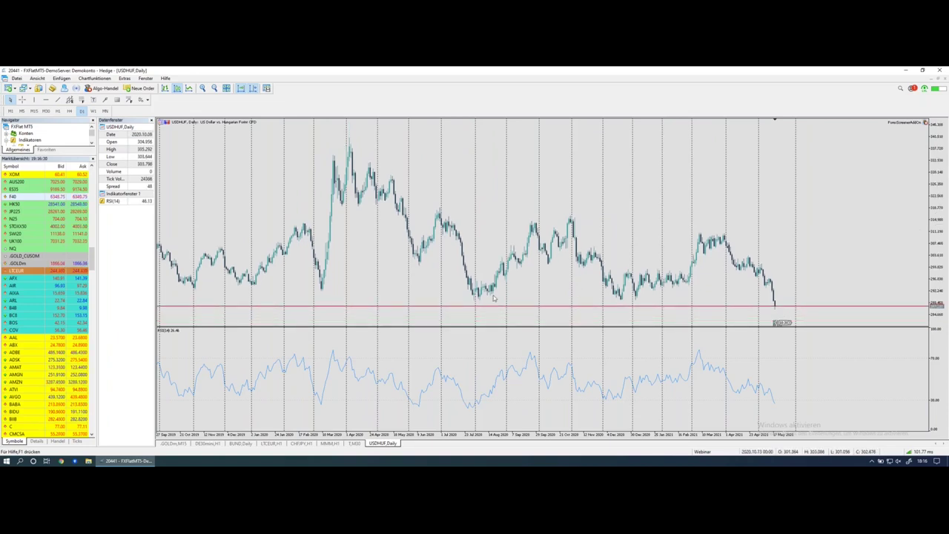
left_click(46, 100)
left_click(629, 300)
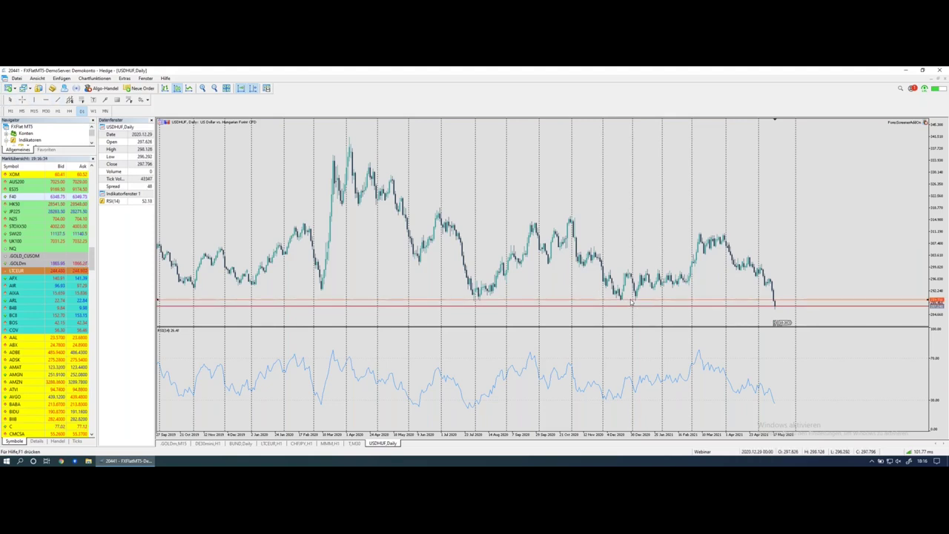
mouse_move(778, 313)
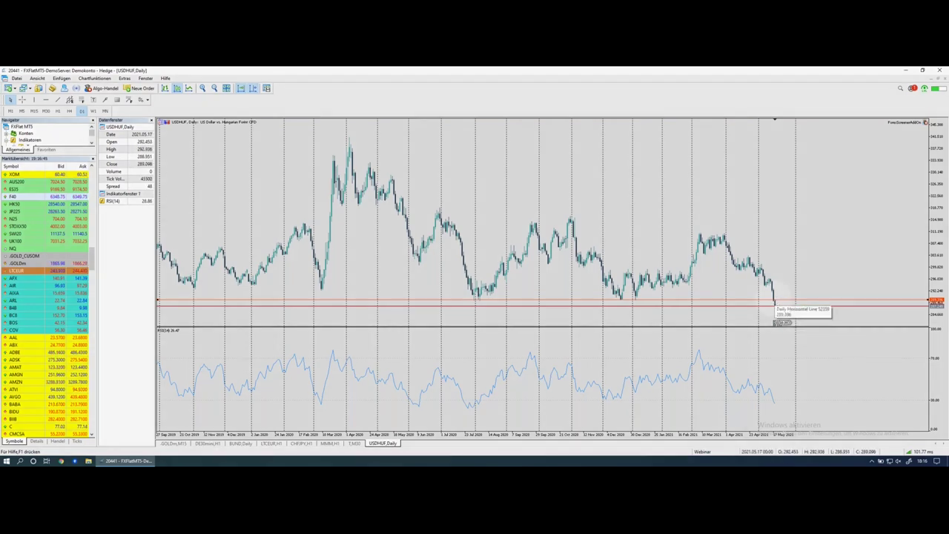
left_click(774, 302)
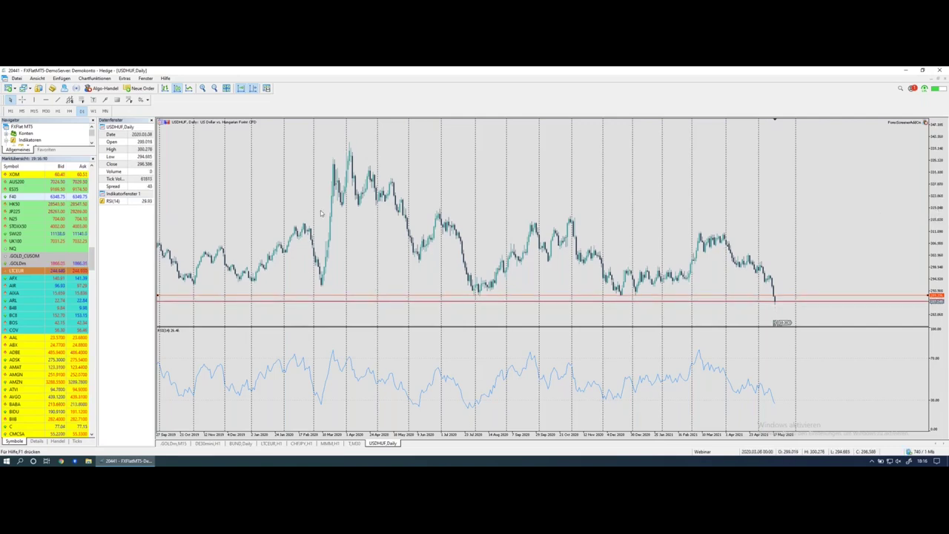
left_click(21, 111)
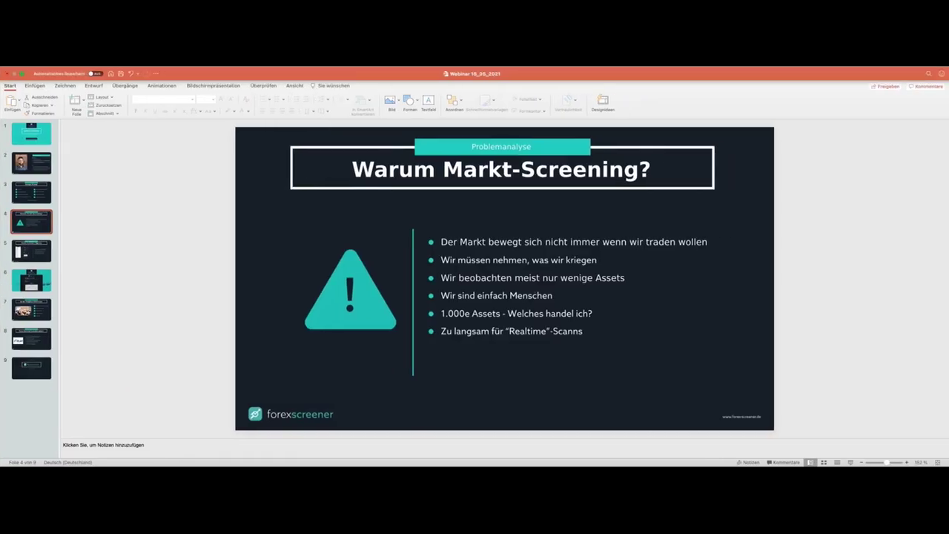
Return to the forexscreener page and clear the RSI and Forex asset category filters
key("ctrl+Right")
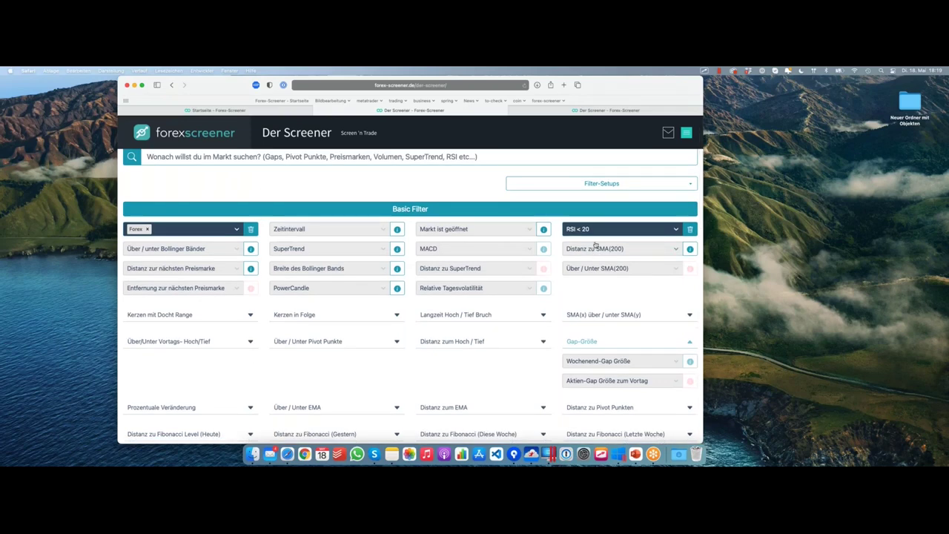
left_click(689, 229)
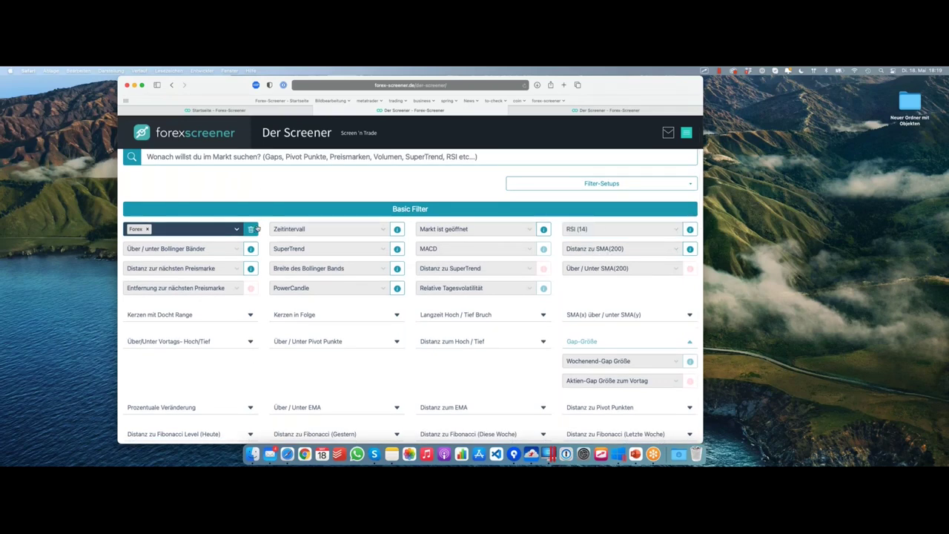
View the options of the Distanz zu SMA(200) filter without choosing one
left_click(638, 251)
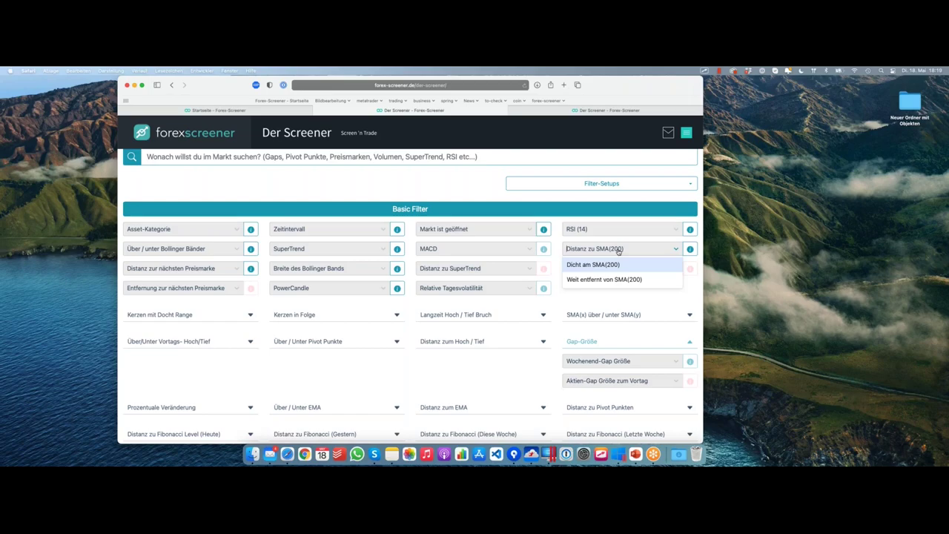
left_click(618, 250)
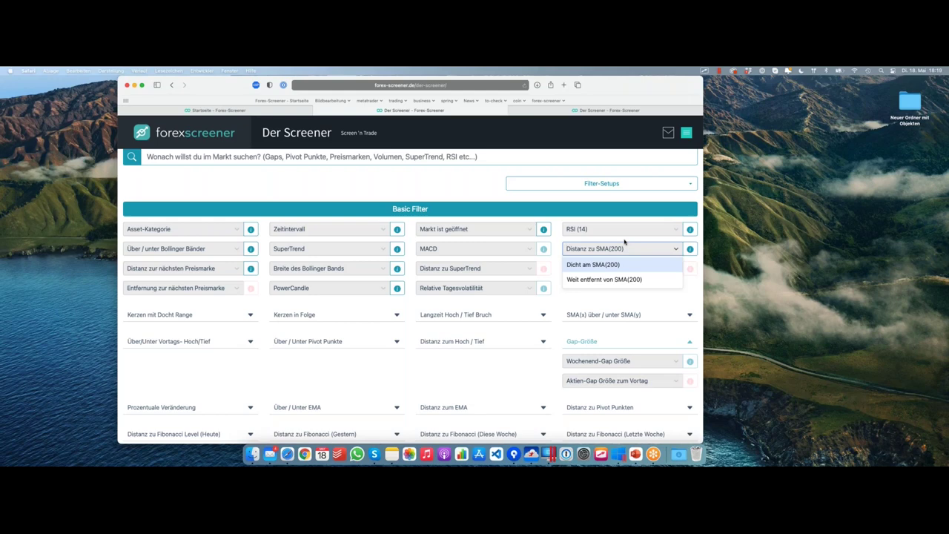
left_click(557, 221)
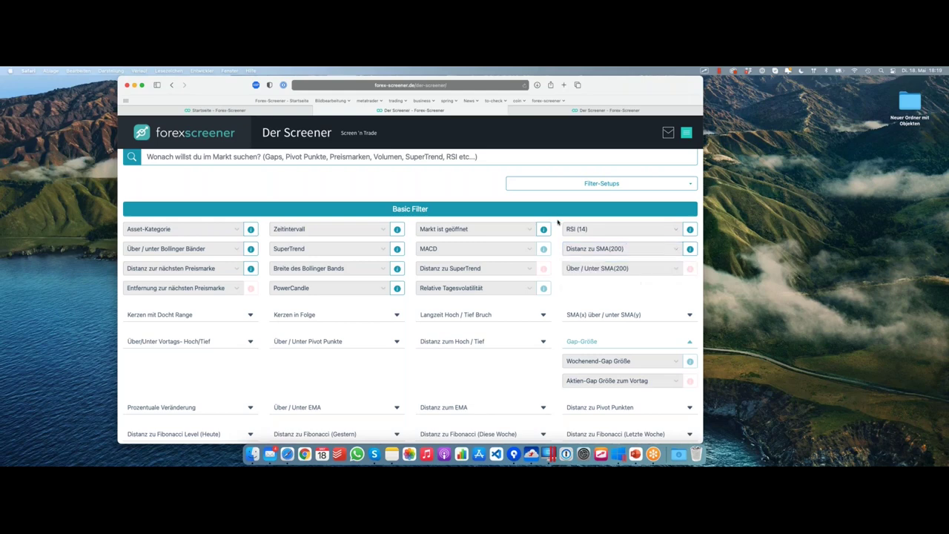
Search the available filters for "sma" and clear the search text
left_click(343, 160)
type("sma")
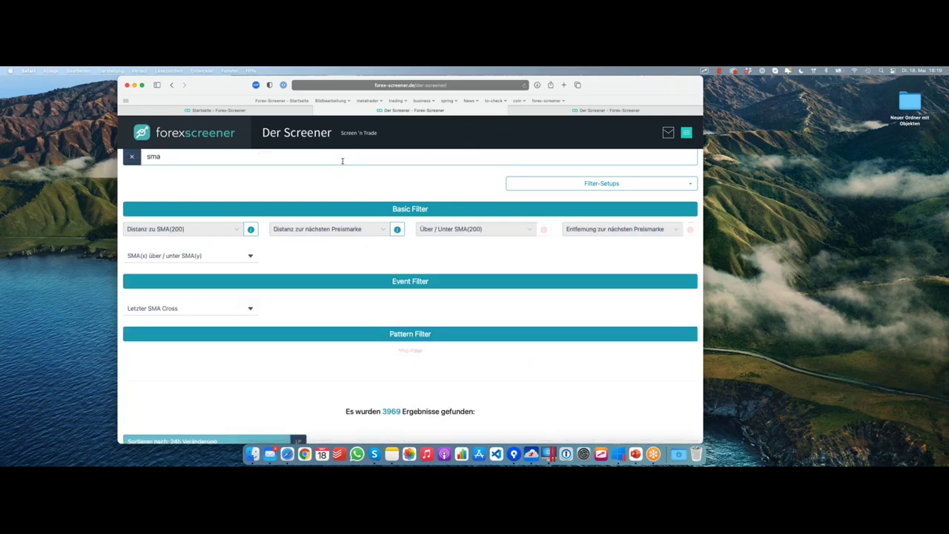
key("BackSpace")
key("BackSpace")
key("BackSpace")
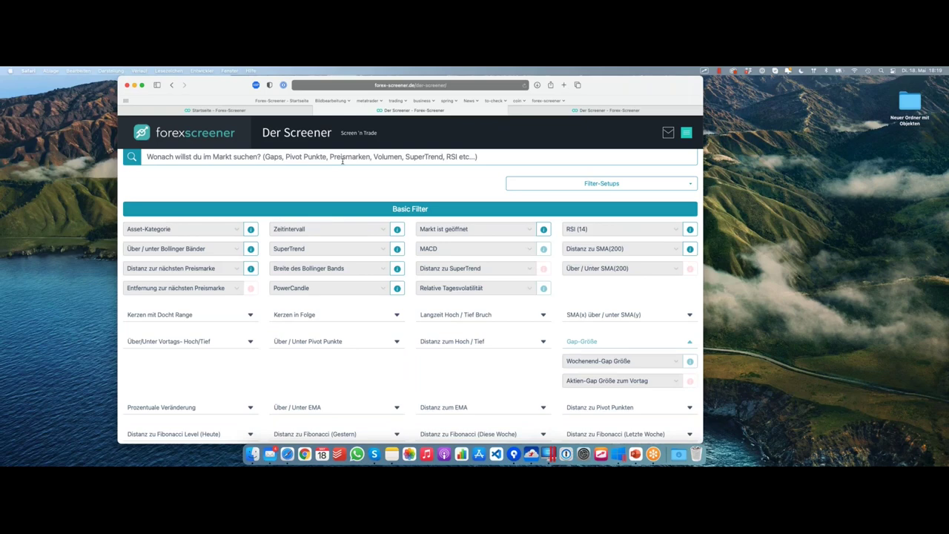
Search the filters for "ema" and expand the Über / Unter EMA and Distanz zum EMA groups
type("ema")
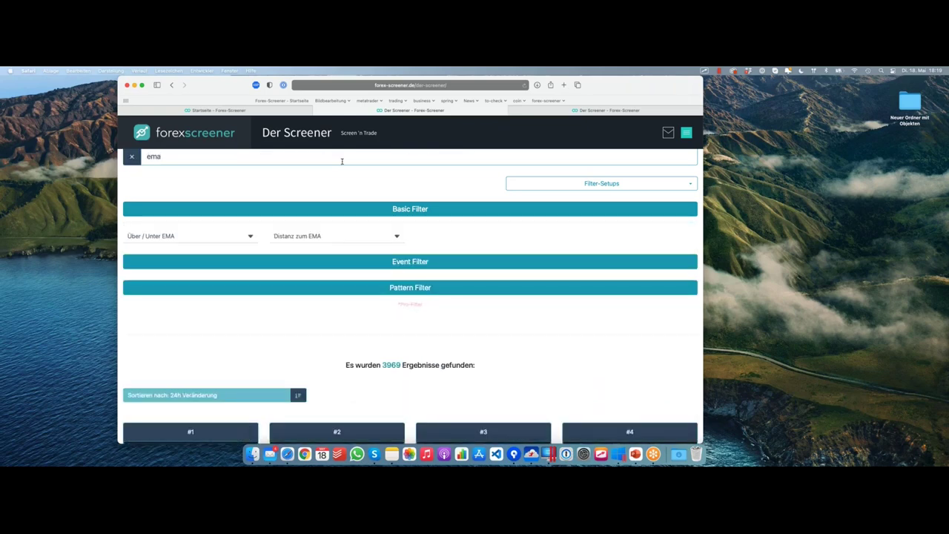
left_click(177, 238)
left_click(330, 237)
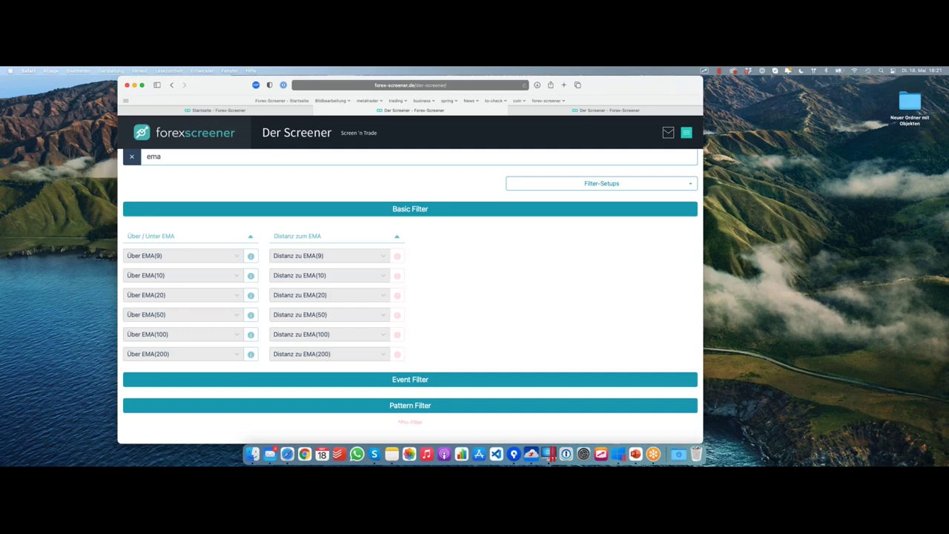
Return to the forexscreener page and clear the "ema" text from the filter search
left_click(907, 79)
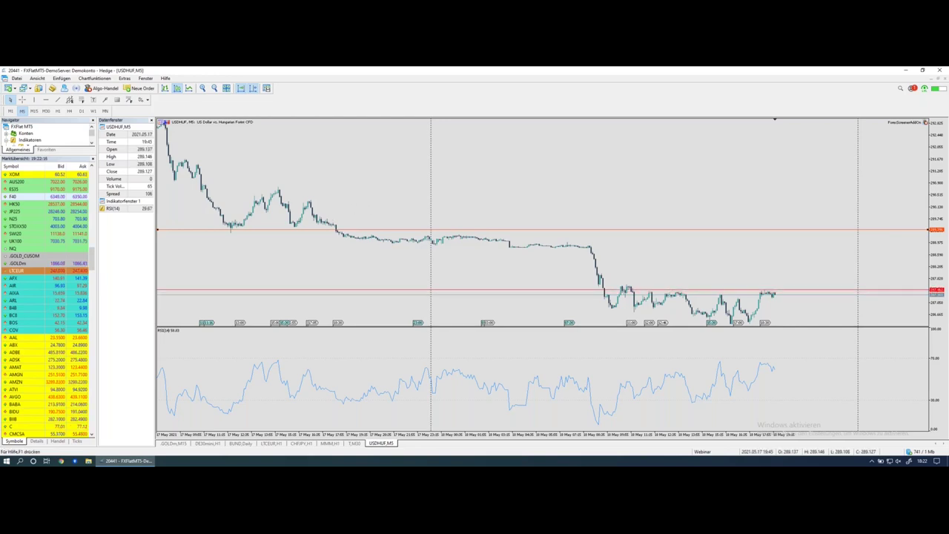
key("ctrl+Left")
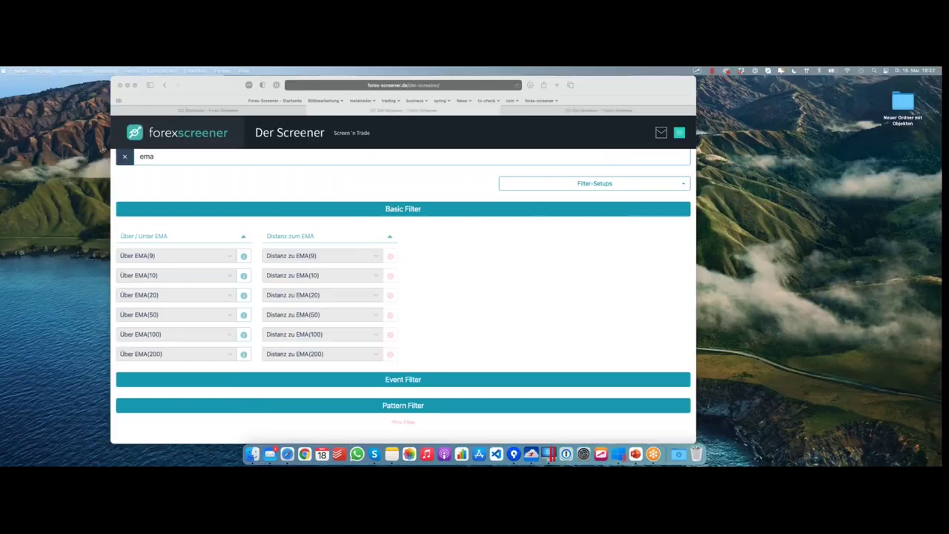
left_click(124, 157)
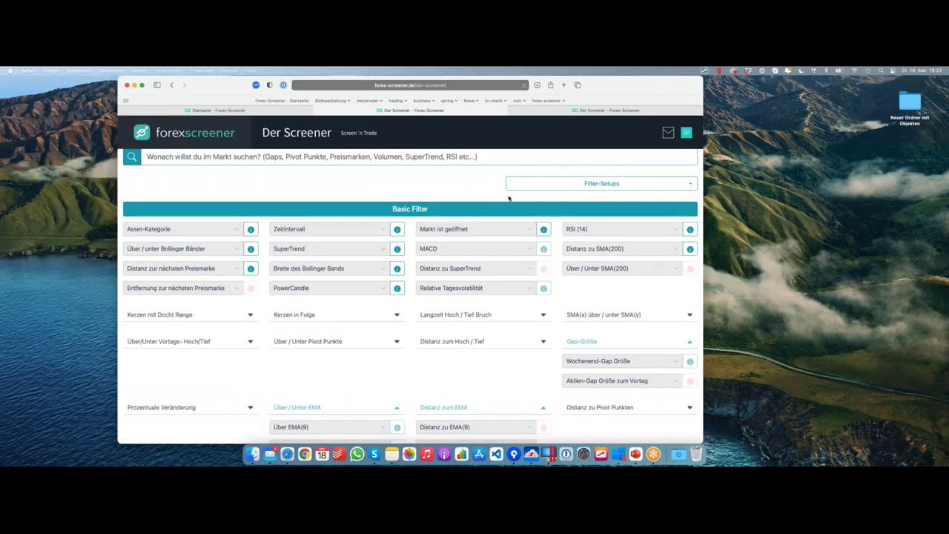
Set the Distanz zu SMA(200) filter to Dicht am SMA(200)
scroll(496, 216, "down", 3)
scroll(497, 214, "down", 5)
scroll(610, 252, "up", 4)
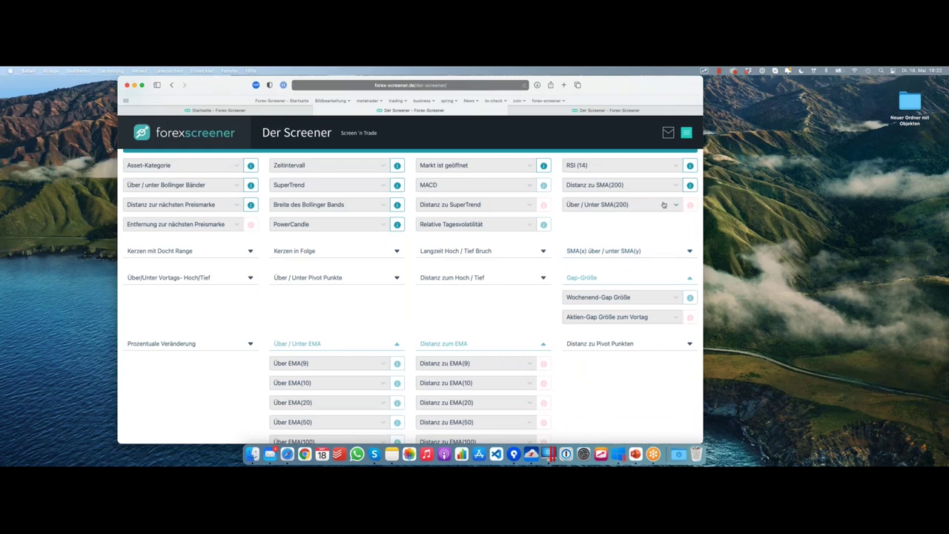
left_click(642, 187)
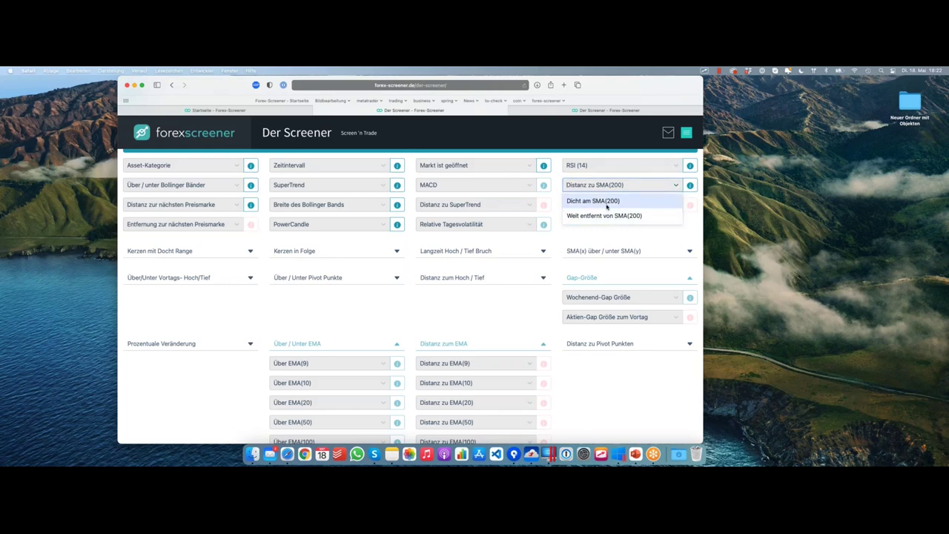
left_click(607, 205)
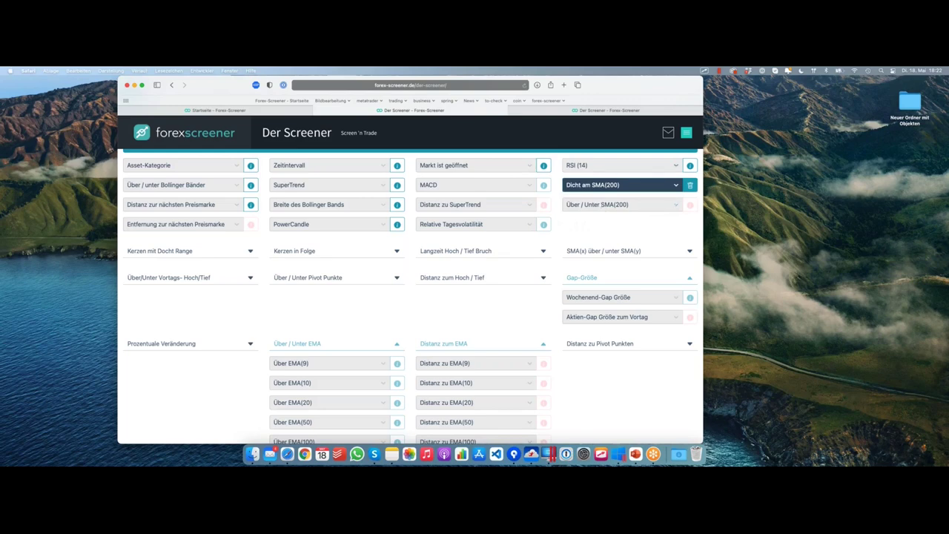
Collapse the Distanz zum EMA and Über / Unter EMA filter groups
scroll(511, 239, "down", 3)
left_click(445, 249)
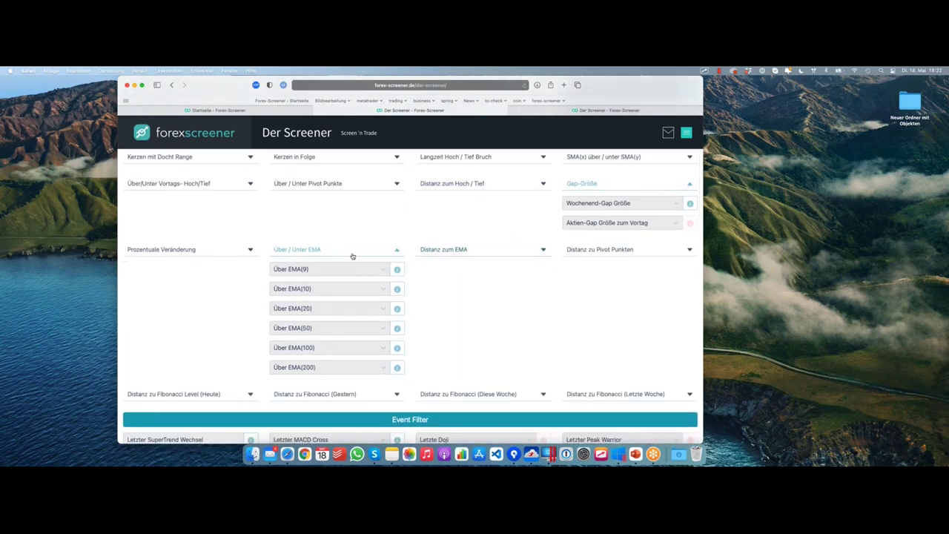
left_click(397, 251)
Look through the results sorted by distance to SMA(200) and open the DETEC30-M1 chart in MetaTrader 5
scroll(430, 250, "down", 10)
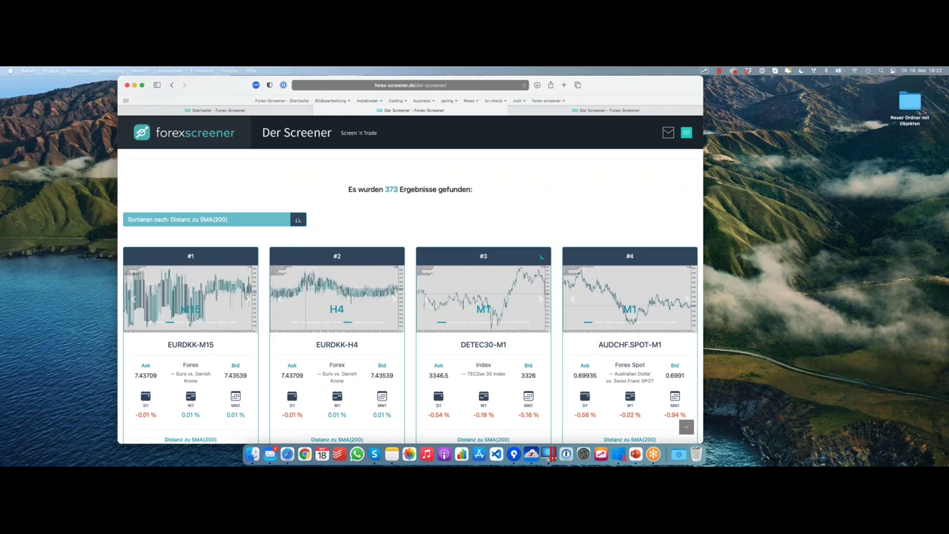
scroll(483, 326, "down", 2)
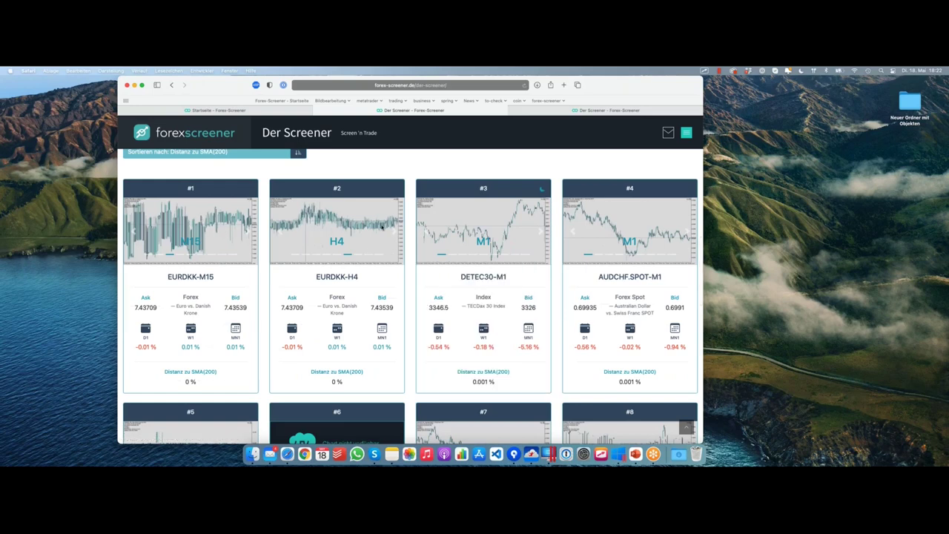
scroll(386, 229, "down", 2)
scroll(392, 230, "up", 2)
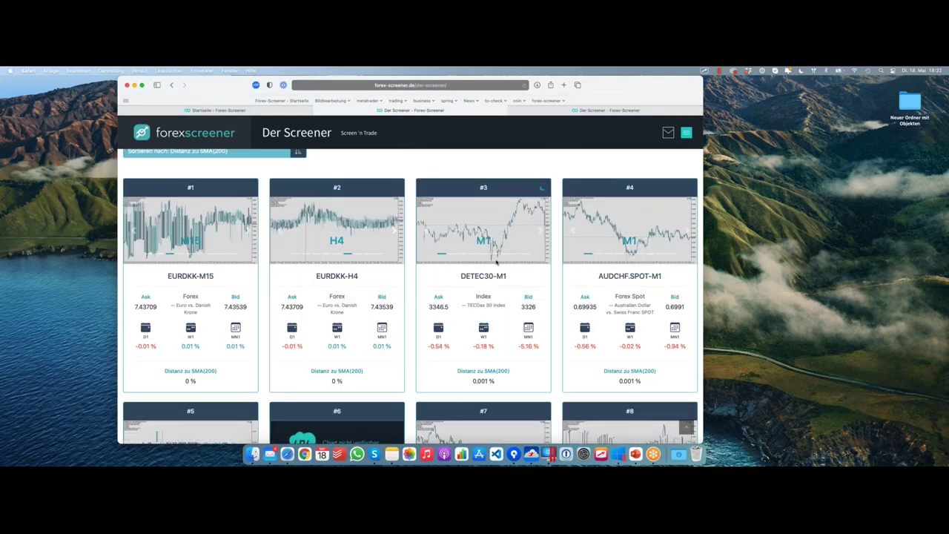
mouse_move(498, 278)
left_click(509, 282)
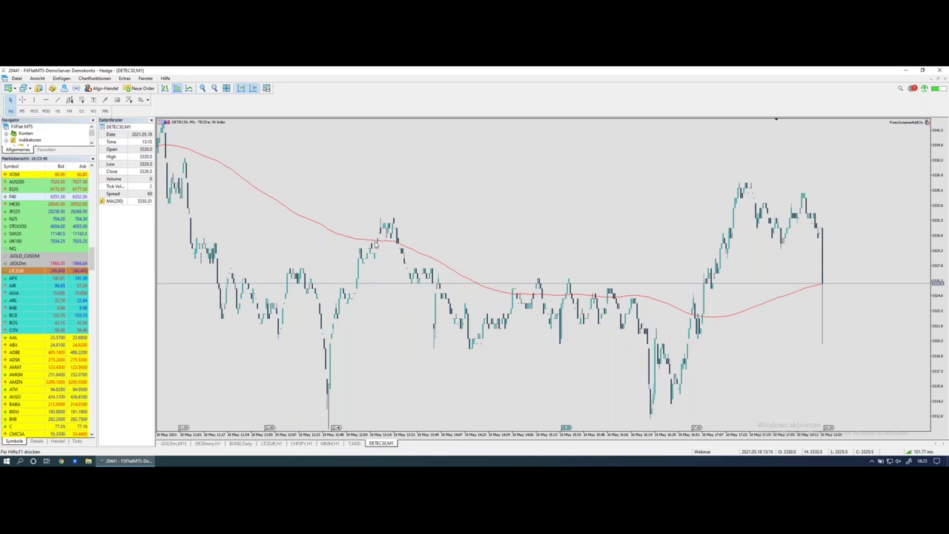
Mark where price meets the 200-period moving average on the DETEC30 chart, the high just above it, and the path downward
mouse_move(380, 245)
left_click(378, 242)
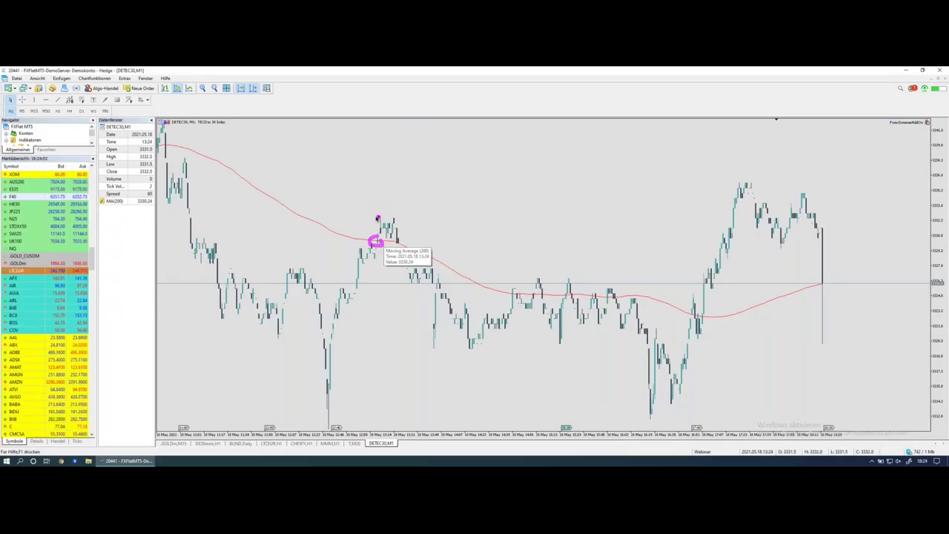
left_click_drag(373, 213, 423, 213)
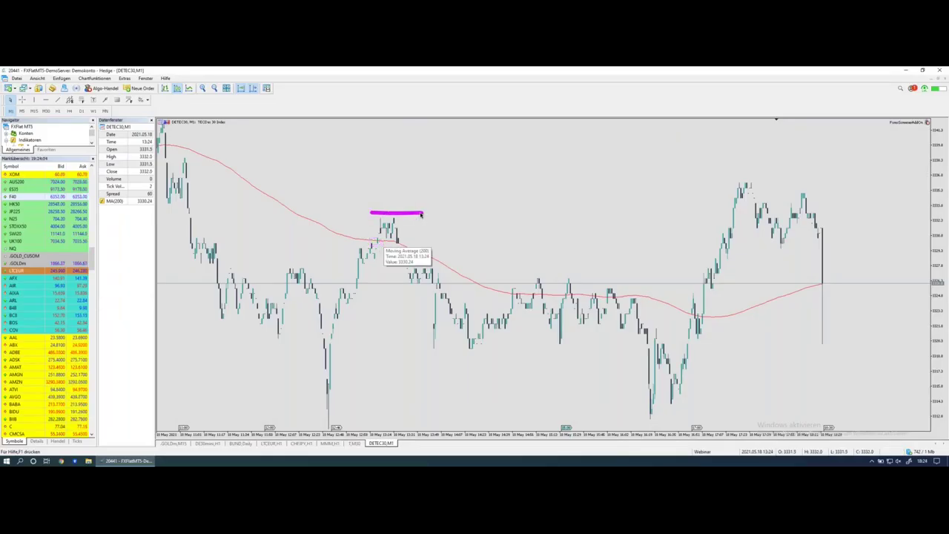
mouse_move(378, 240)
left_mouse_down()
mouse_move(434, 318)
mouse_move(467, 344)
left_mouse_up()
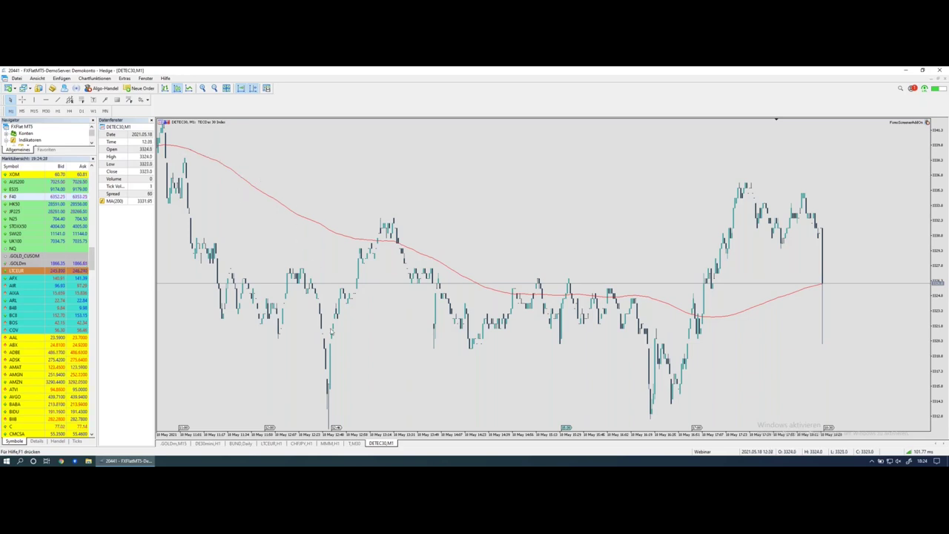
Return to the forexscreener page and set the Zeitintervall filter to H1
mouse_move(376, 241)
key("ctrl+Left")
scroll(446, 250, "up", 3)
scroll(447, 250, "up", 10)
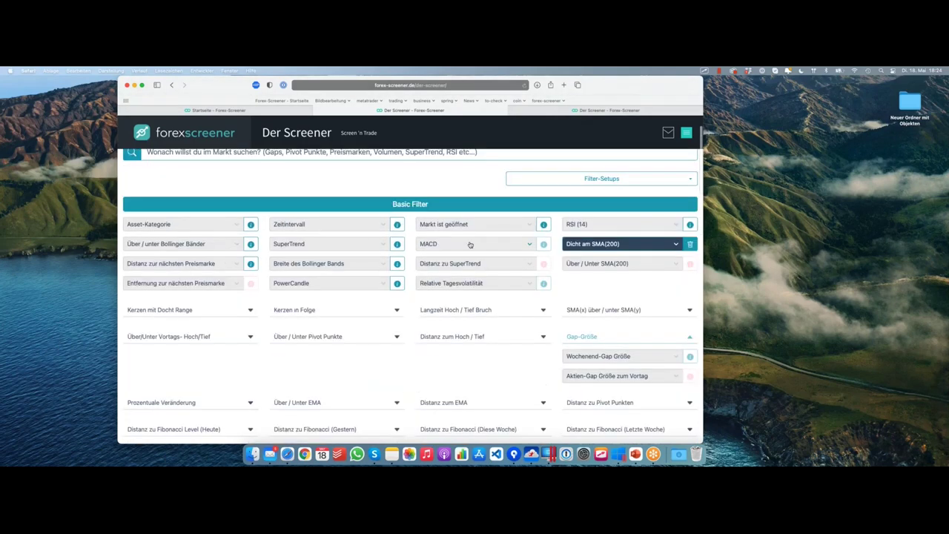
scroll(415, 234, "up", 1)
left_click(319, 239)
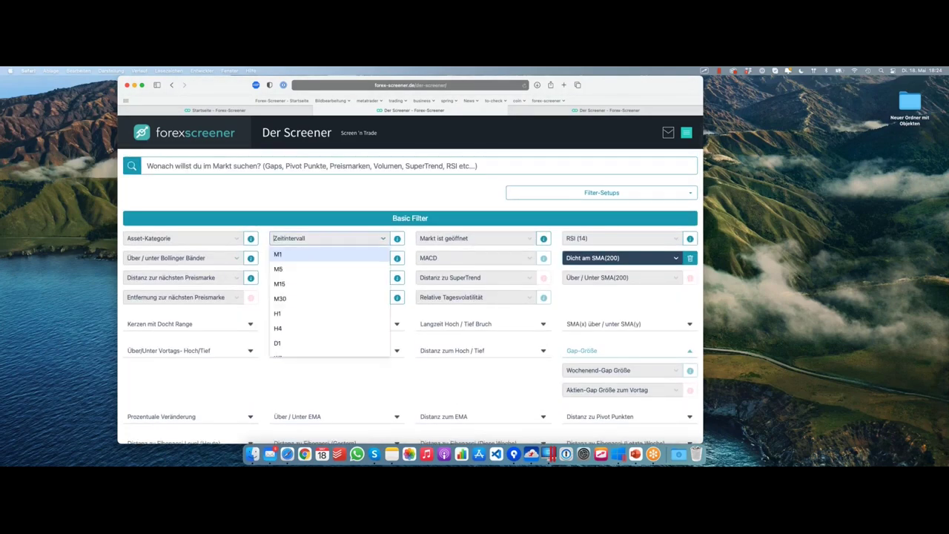
left_click(298, 310)
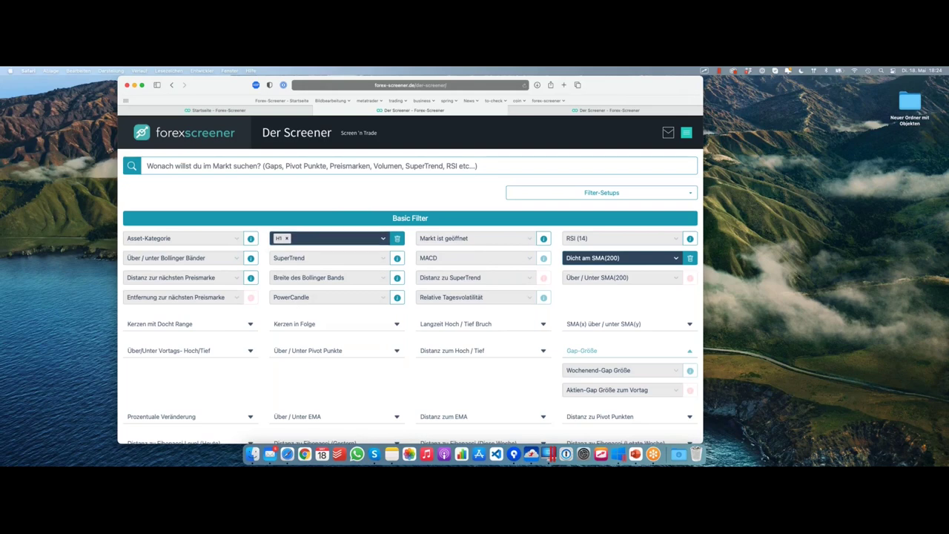
Look through the H1 results near the SMA(200) and open the EURCHF.SPOT-H1 chart in MetaTrader 5
scroll(538, 243, "down", 2)
scroll(539, 242, "down", 5)
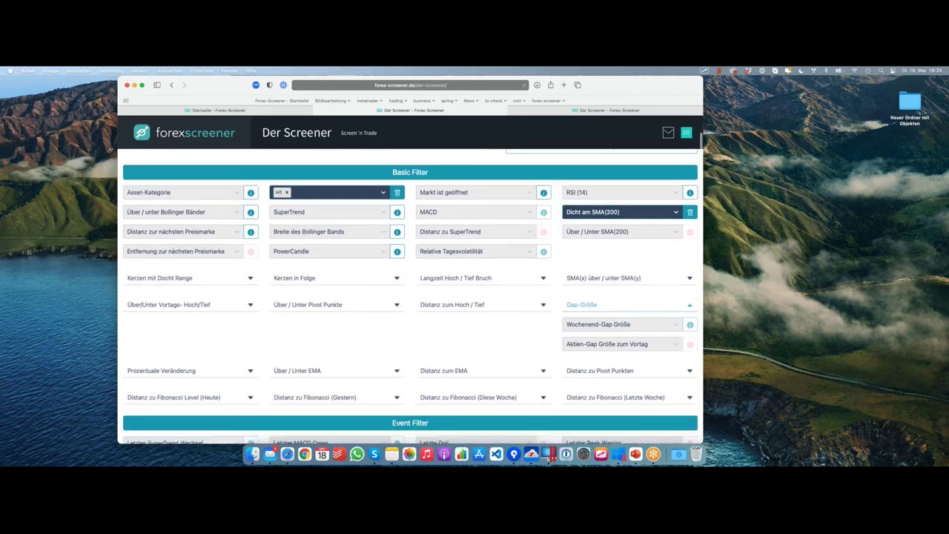
scroll(580, 270, "up", 7)
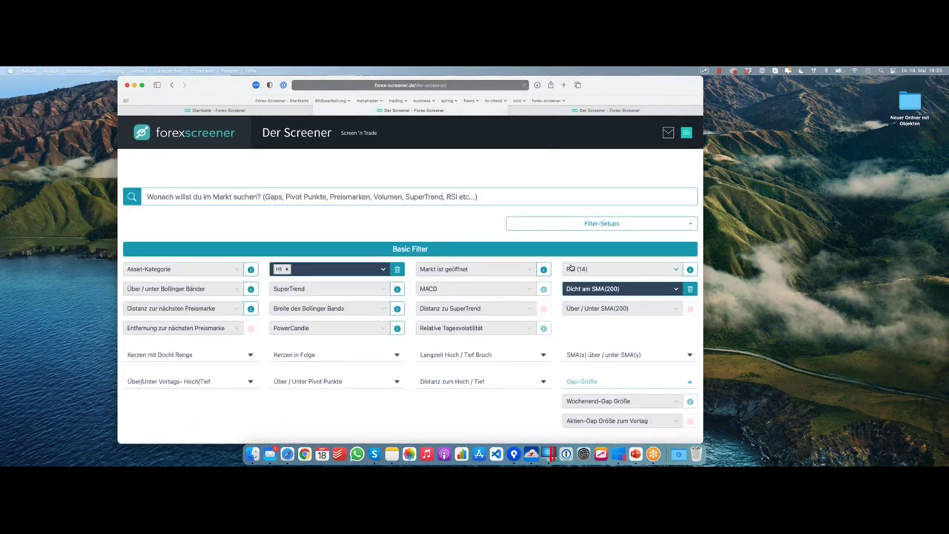
scroll(571, 269, "down", 2)
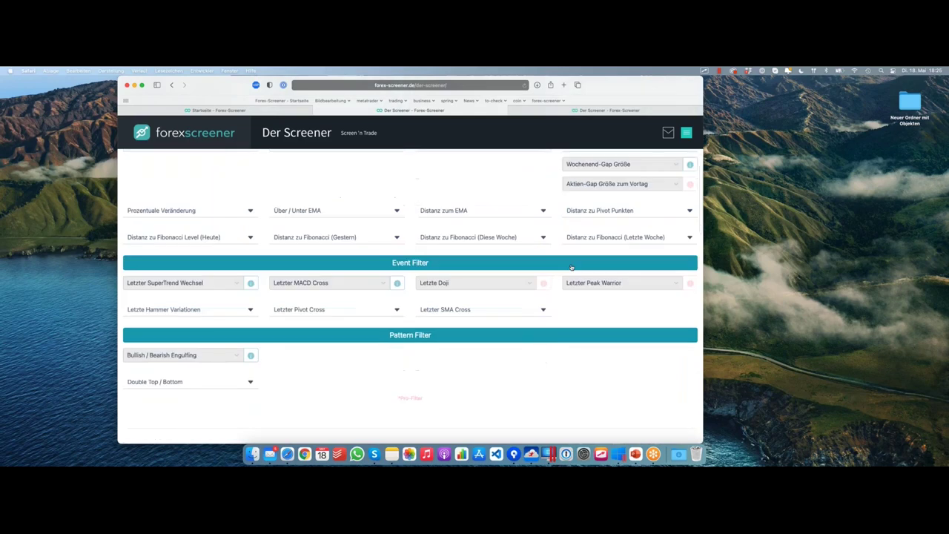
scroll(572, 266, "down", 4)
scroll(572, 266, "down", 5)
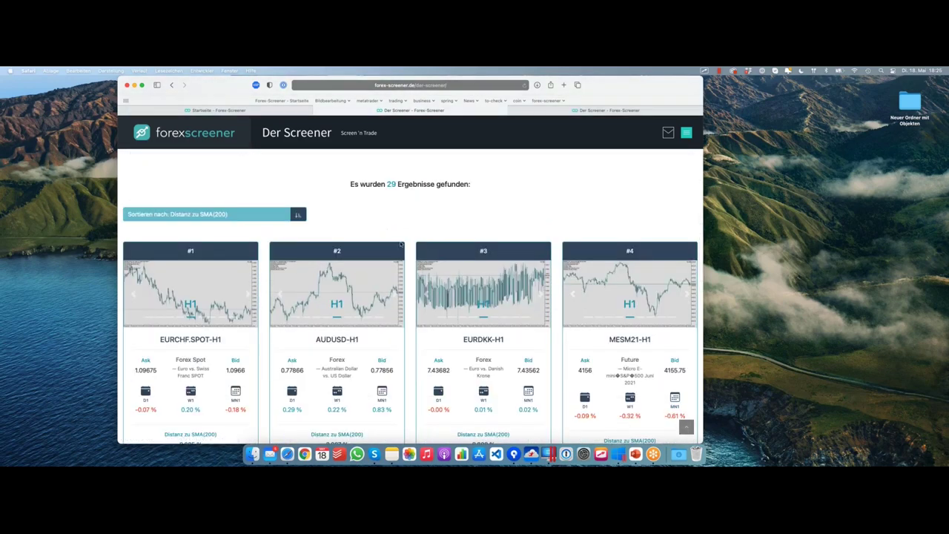
scroll(326, 264, "down", 5)
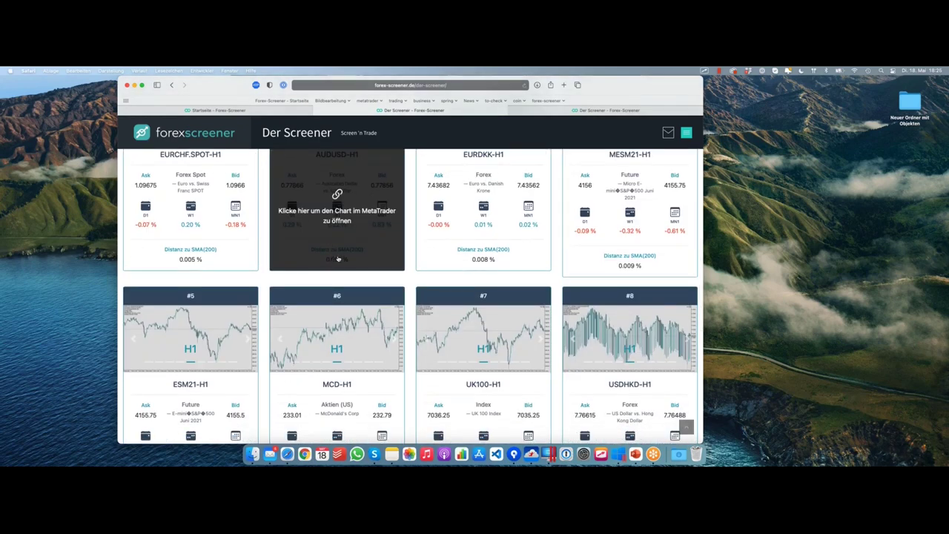
scroll(339, 258, "down", 5)
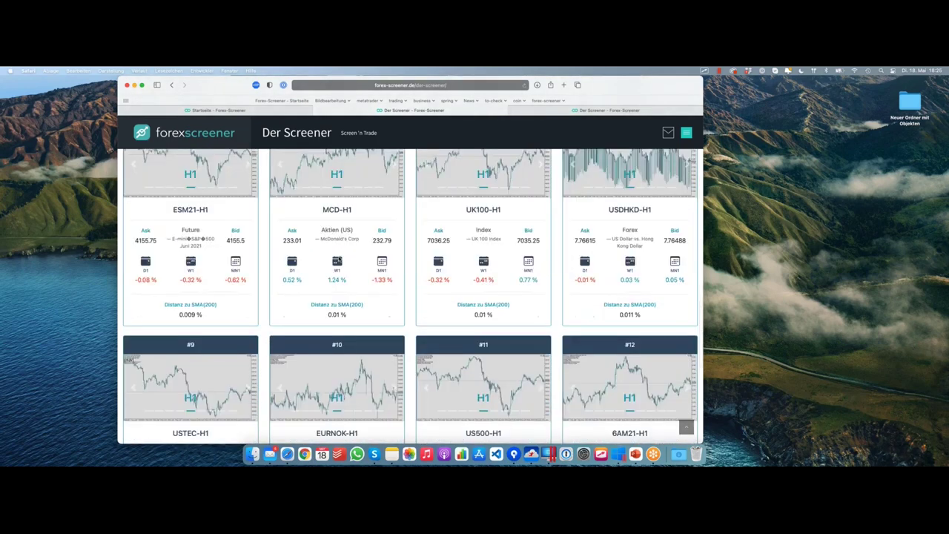
scroll(333, 252, "up", 10)
left_click(191, 346)
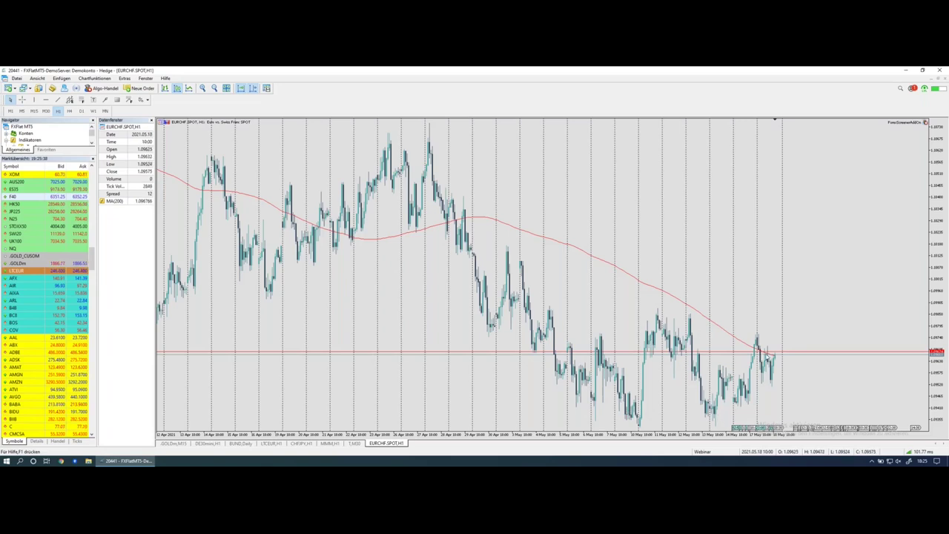
Compare the EURCHF.SPOT chart with its 200-period moving average on H4 and D1, and switch back to H1
left_click(69, 111)
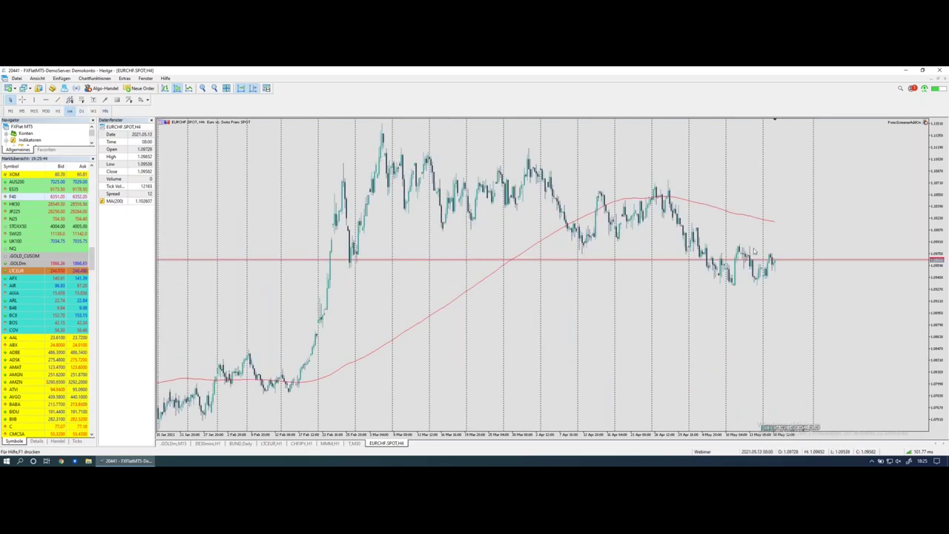
left_click(81, 110)
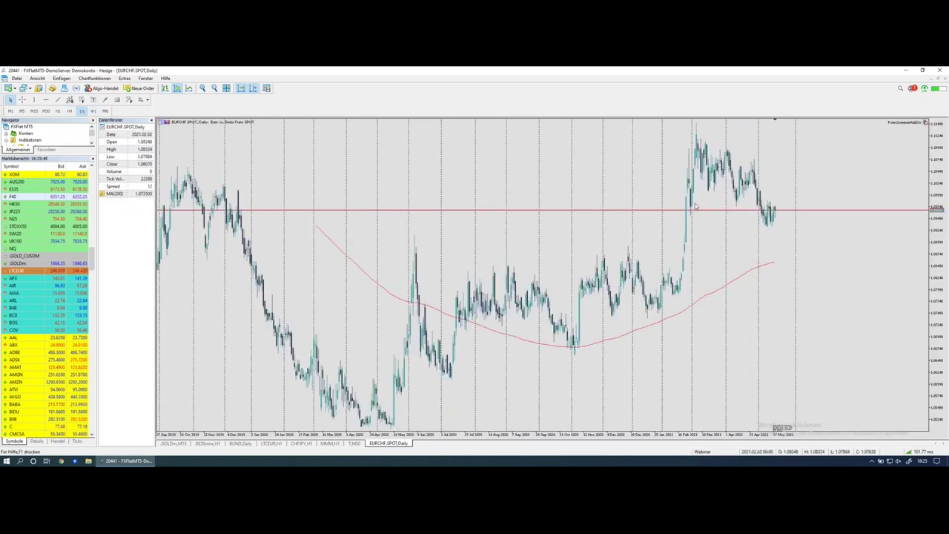
left_click(59, 111)
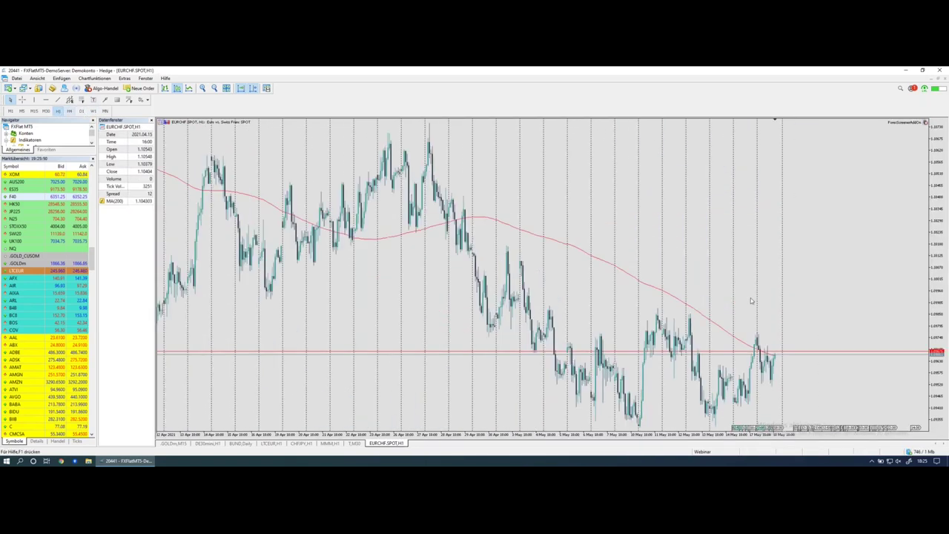
mouse_move(775, 358)
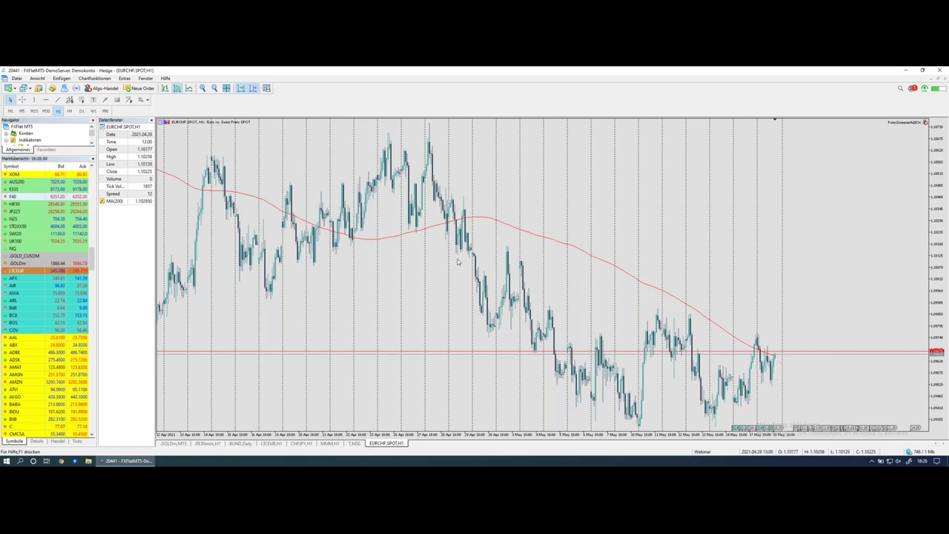
Return to the forexscreener page and review the remaining H1 results by their distance to SMA(200)
key("ctrl+Left")
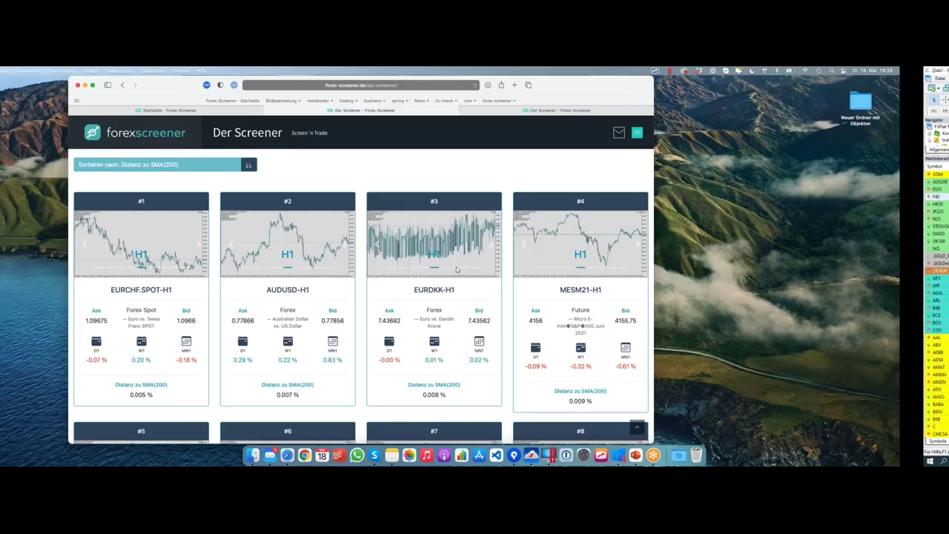
scroll(551, 211, "down", 3)
scroll(551, 211, "down", 1)
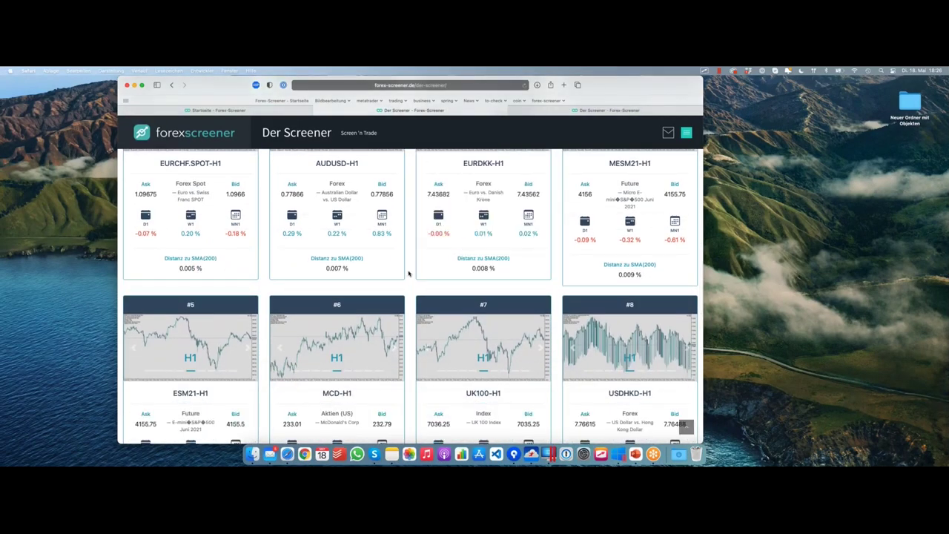
scroll(407, 286, "down", 2)
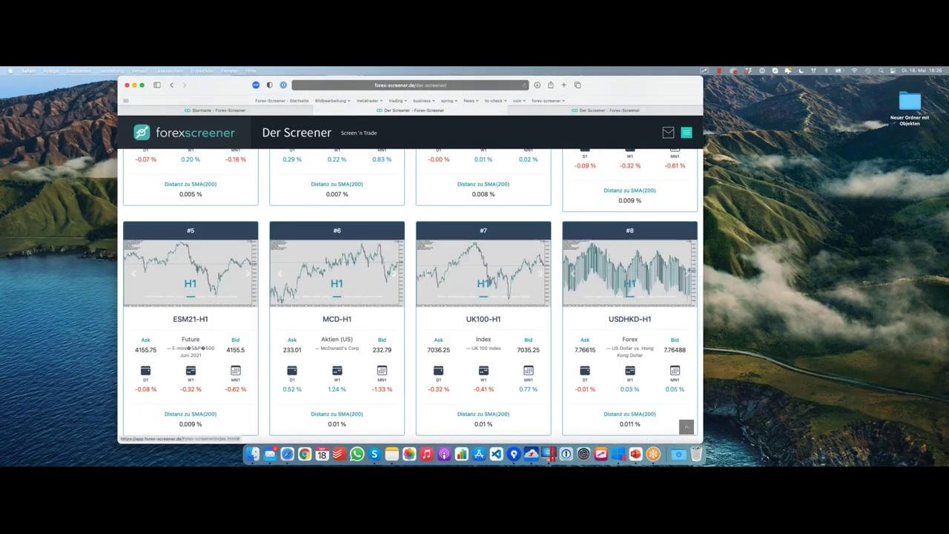
scroll(409, 297, "down", 4)
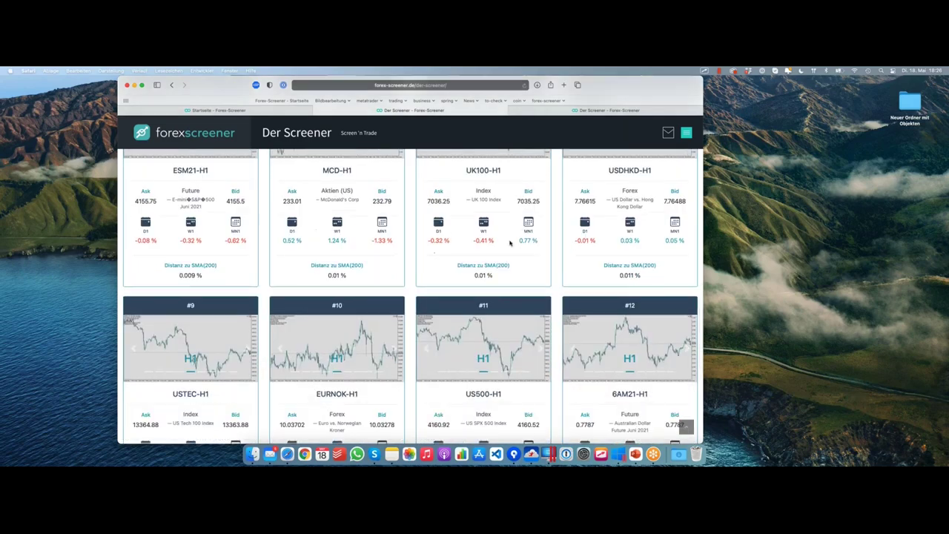
scroll(337, 327, "down", 2)
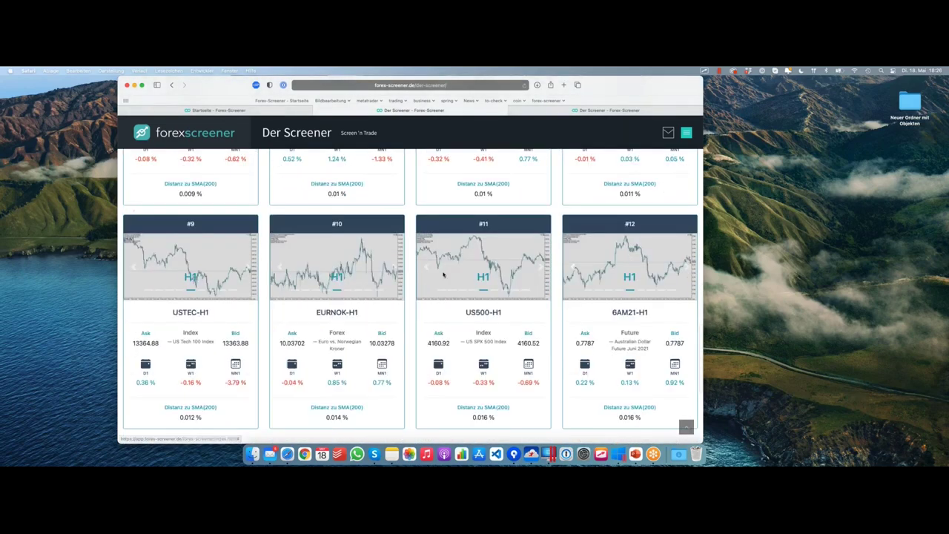
Change the Distanz zu SMA(200) filter to "Weit entfernt von SMA(200)", keeping the H1 interval
scroll(445, 273, "up", 15)
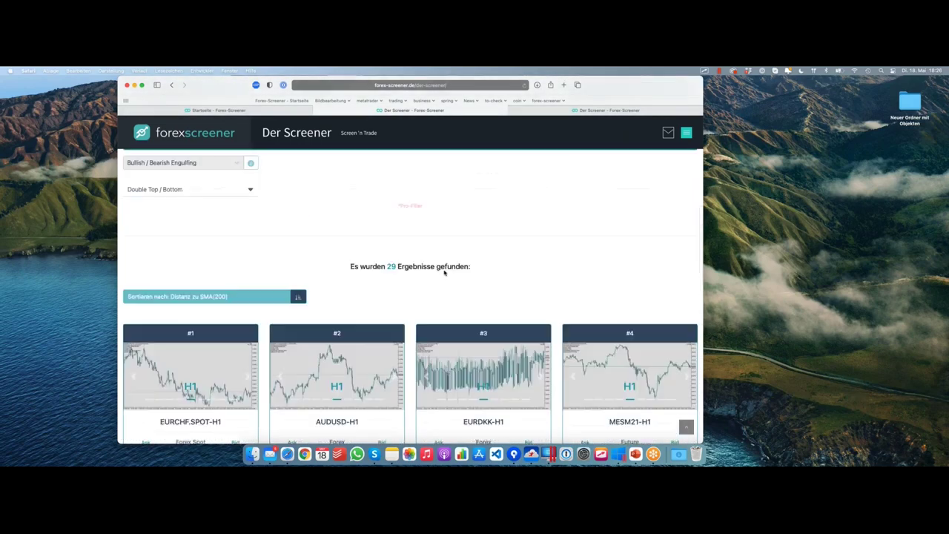
scroll(445, 272, "up", 5)
left_click(593, 264)
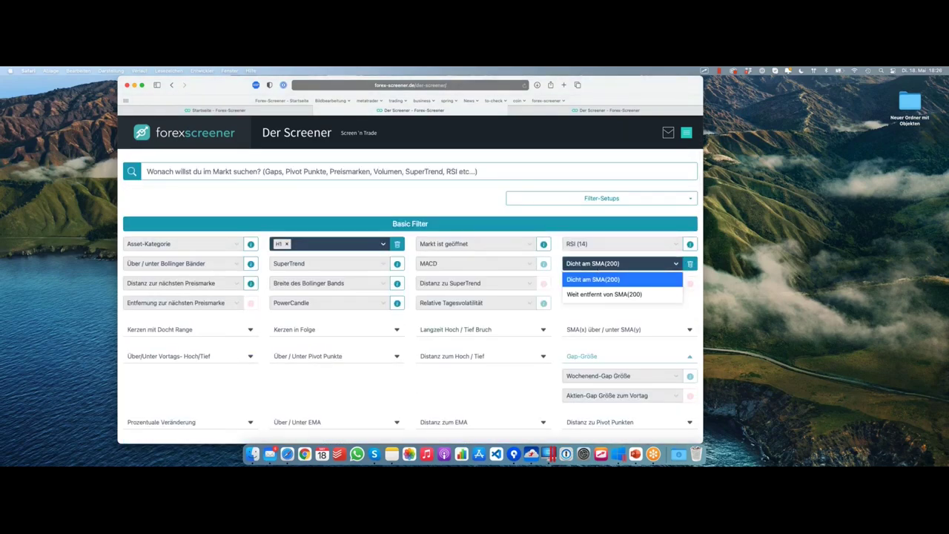
left_click(594, 294)
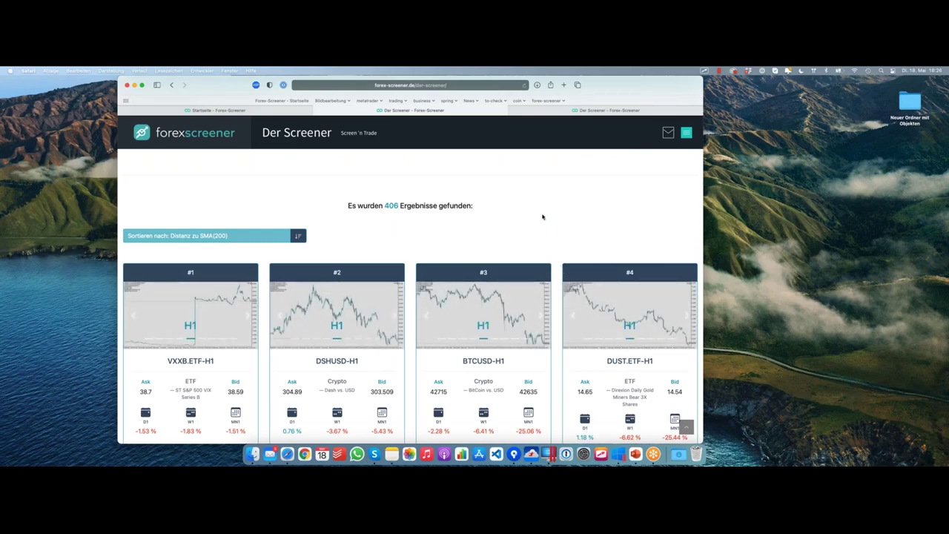
Open the BTCUSD-H1 result in MetaTrader 5, compare it with the H4 timeframe and switch back to H1
scroll(543, 215, "down", 3)
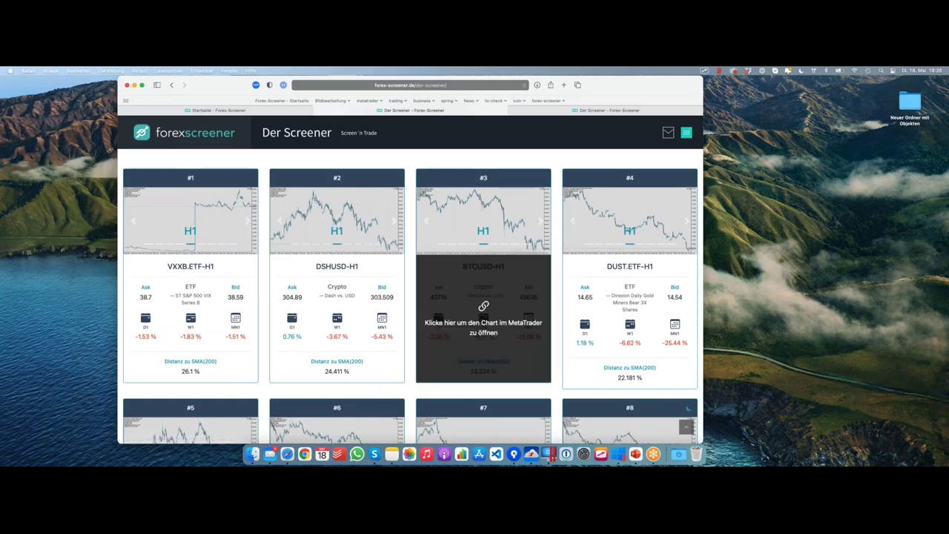
left_click(483, 326)
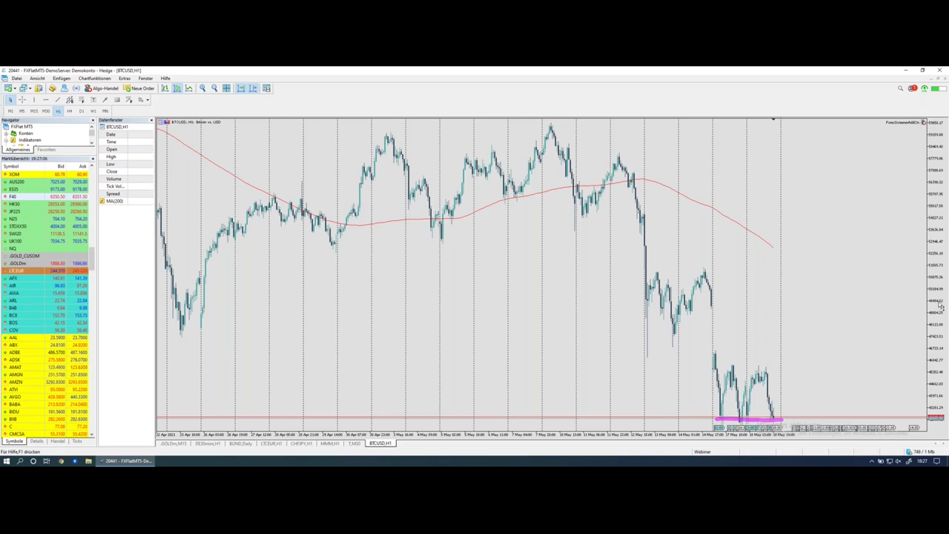
left_click(70, 110)
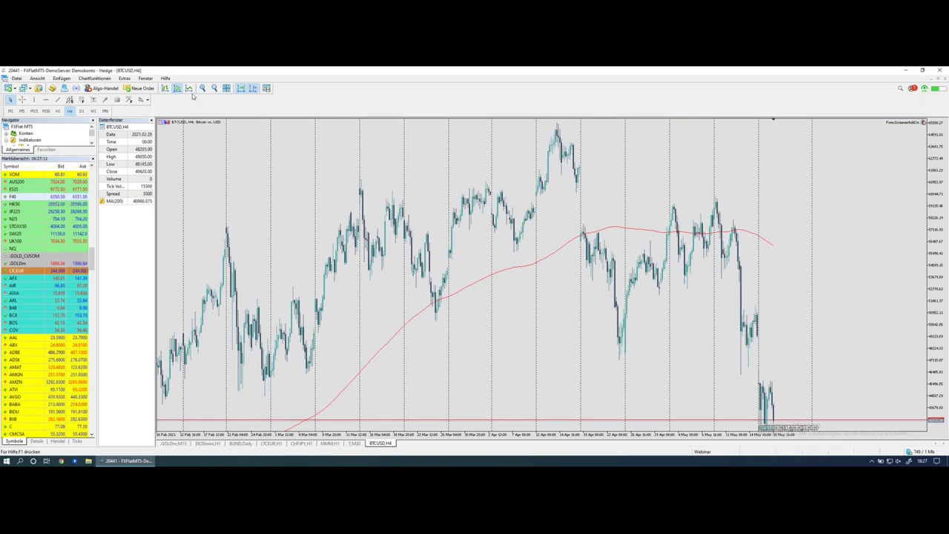
left_click(58, 111)
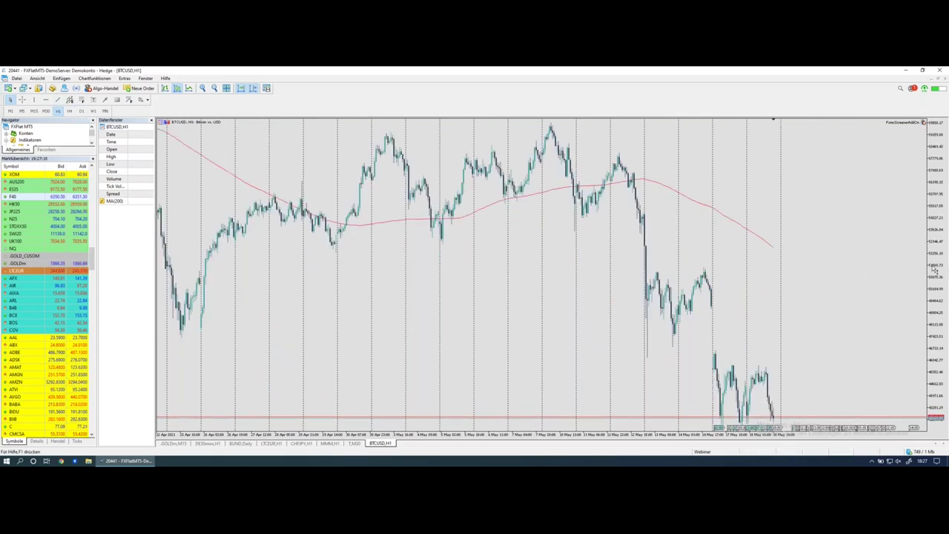
Adjust the BTCUSD H1 price scale and mark the recent lows, the recent highs and a possible upward move with freehand strokes
left_click_drag(934, 270, 854, 377)
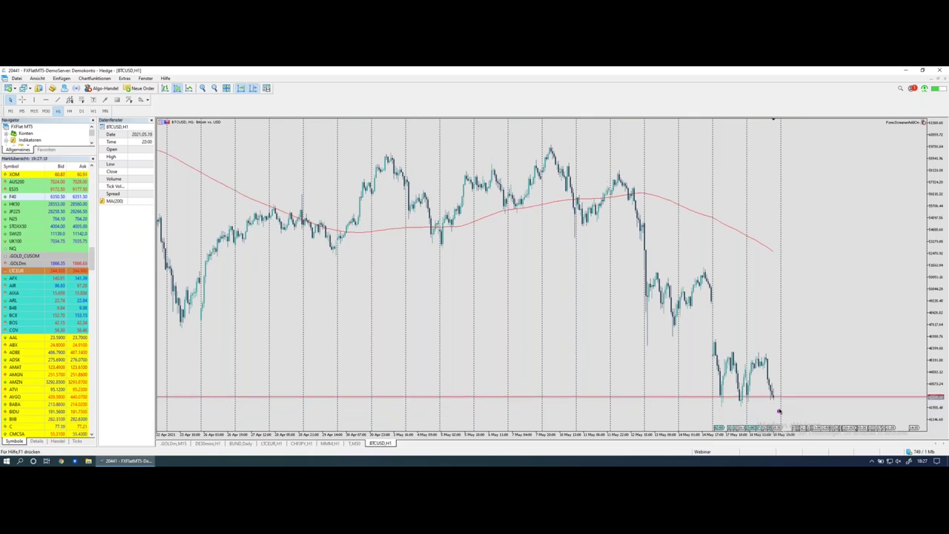
left_click_drag(719, 413, 786, 414)
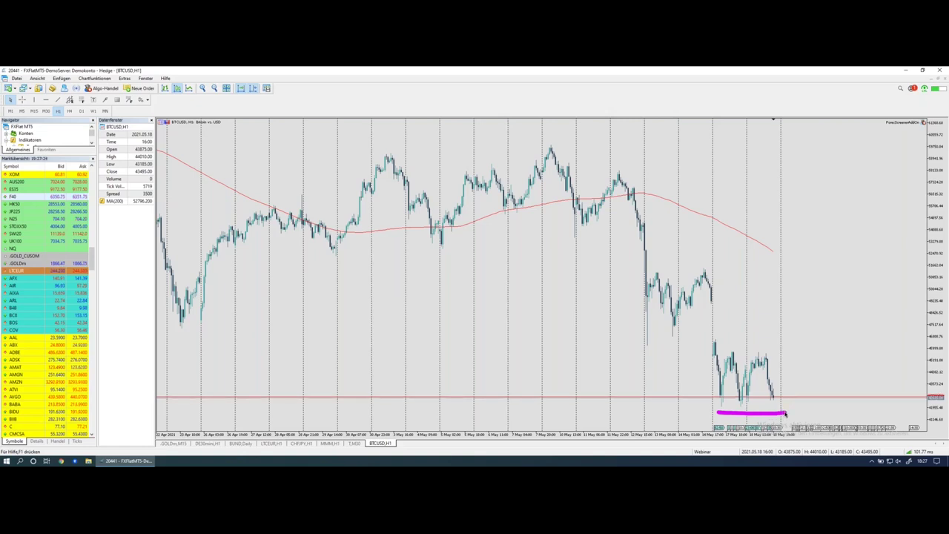
left_click_drag(776, 399, 786, 321)
left_click_drag(720, 352, 860, 354)
left_click_drag(719, 400, 839, 399)
left_click_drag(780, 398, 800, 310)
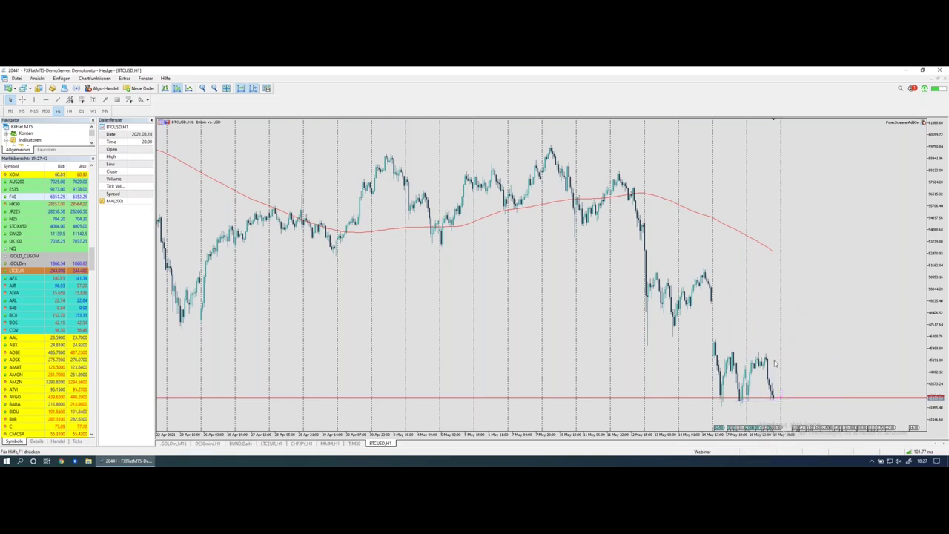
Sketch the rebound up to the recent BTCUSD highs and measure the distance down towards the current price with the crosshair
mouse_move(776, 402)
left_mouse_down()
mouse_move(799, 398)
mouse_move(806, 363)
left_mouse_up()
left_click_drag(744, 357, 811, 357)
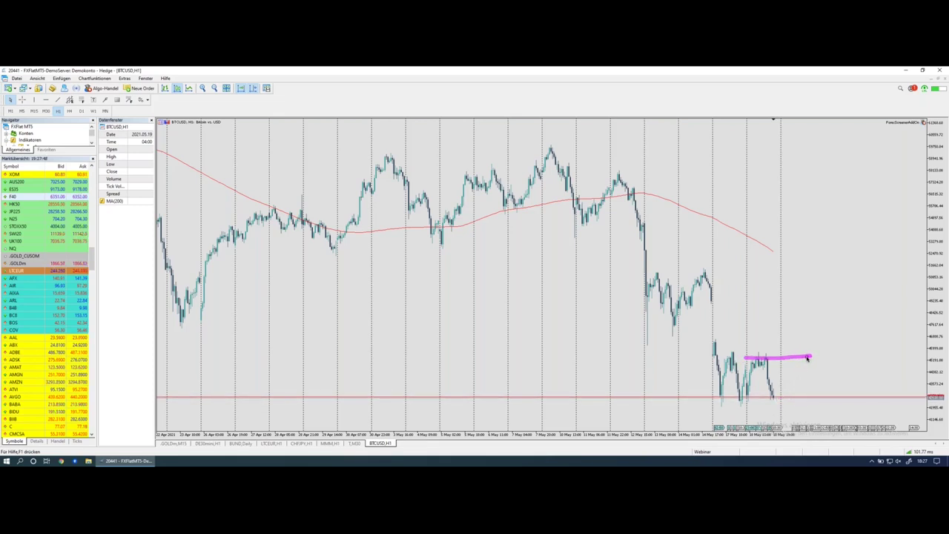
middle_click(807, 359)
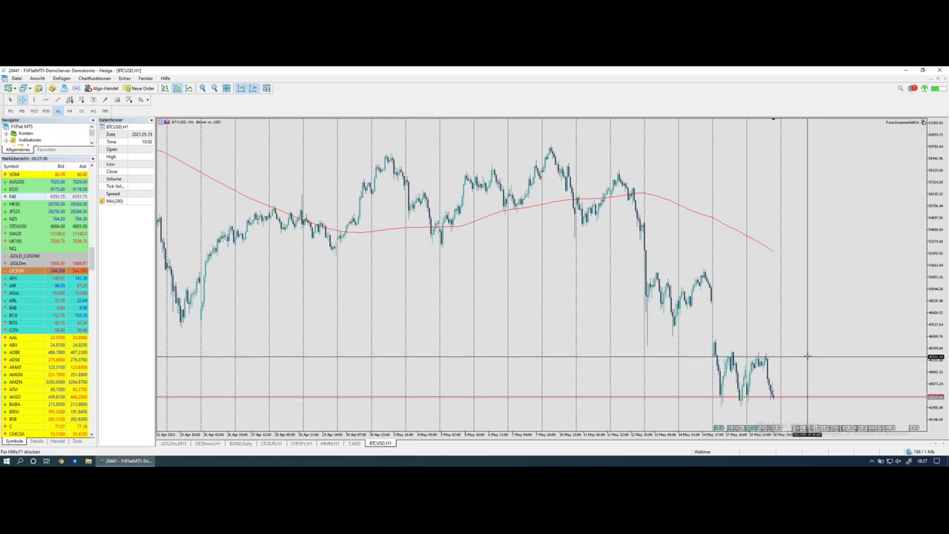
left_click_drag(807, 359, 801, 389)
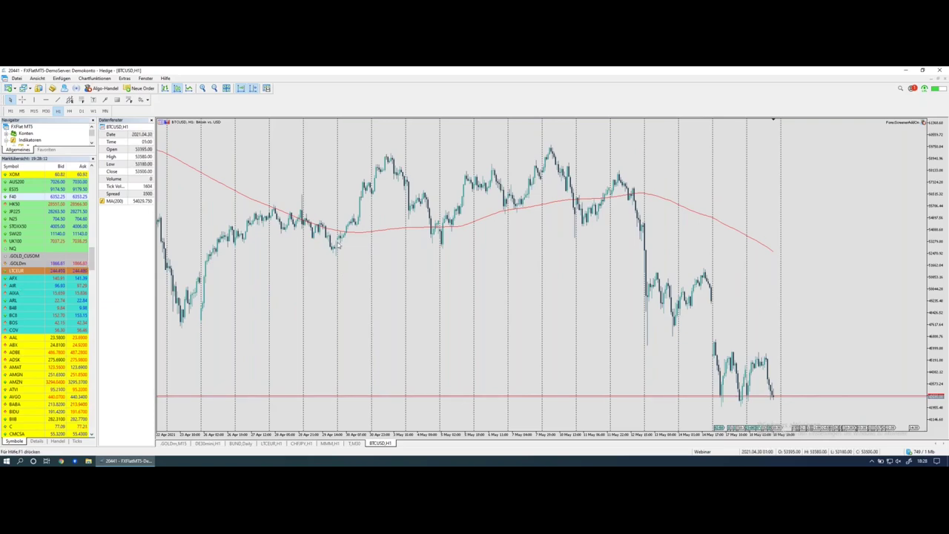
Return to the forexscreener page and go back up from the H1 results to the filter area
key("ctrl+Left")
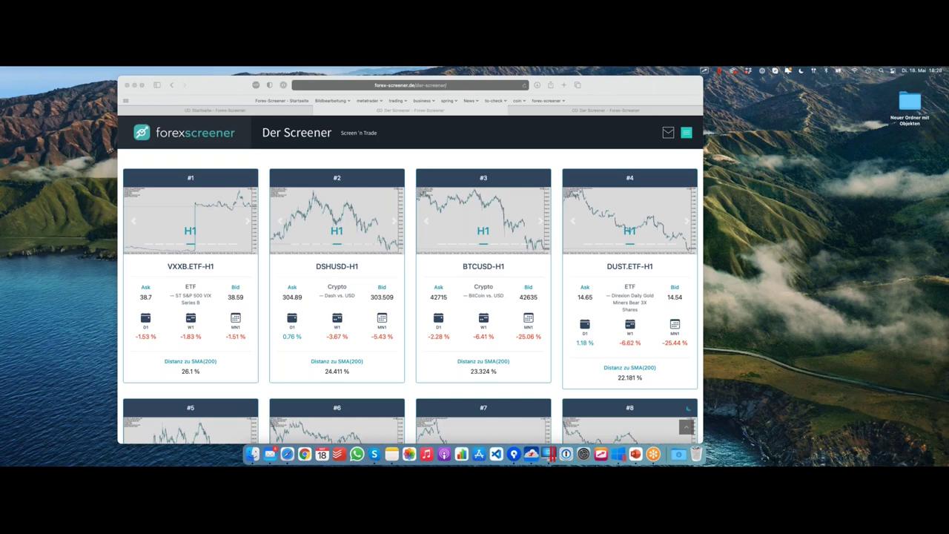
left_click(409, 163)
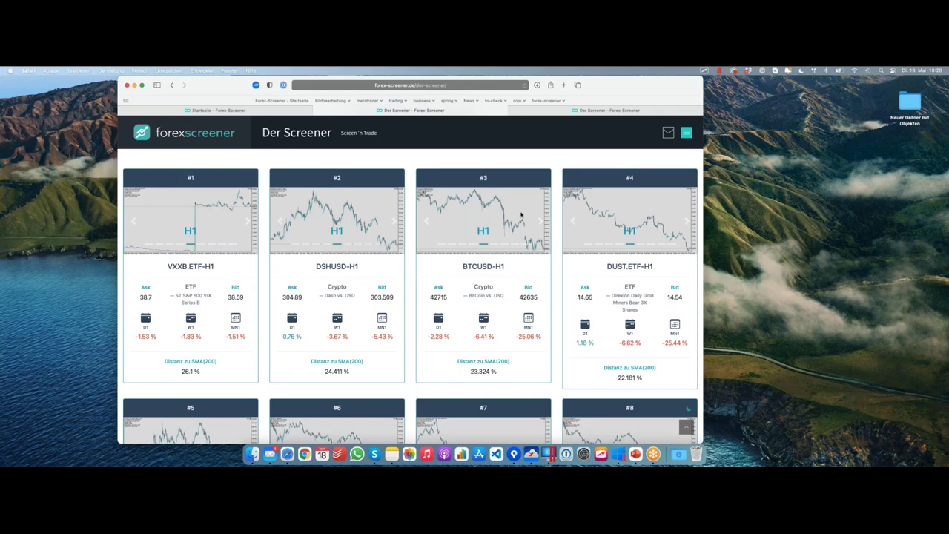
scroll(548, 212, "up", 2)
scroll(551, 213, "up", 10)
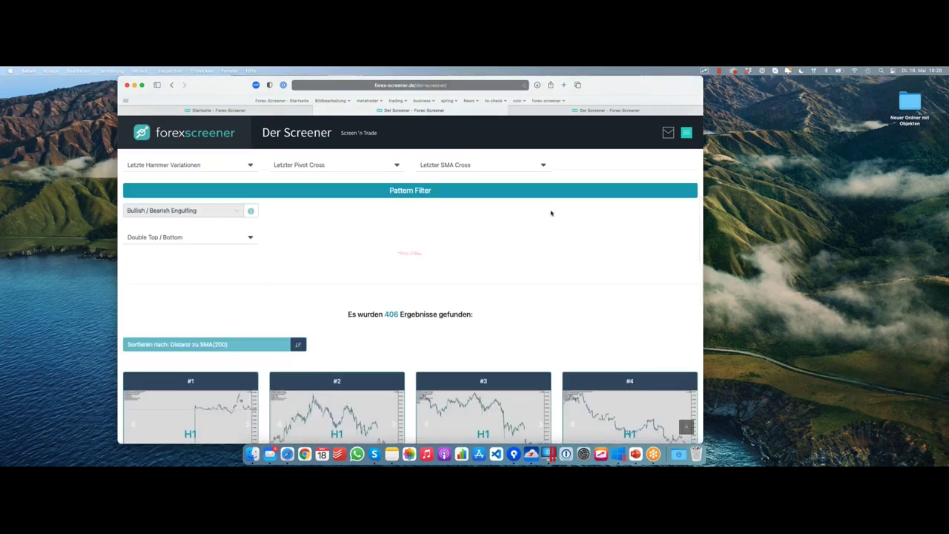
scroll(550, 213, "up", 2)
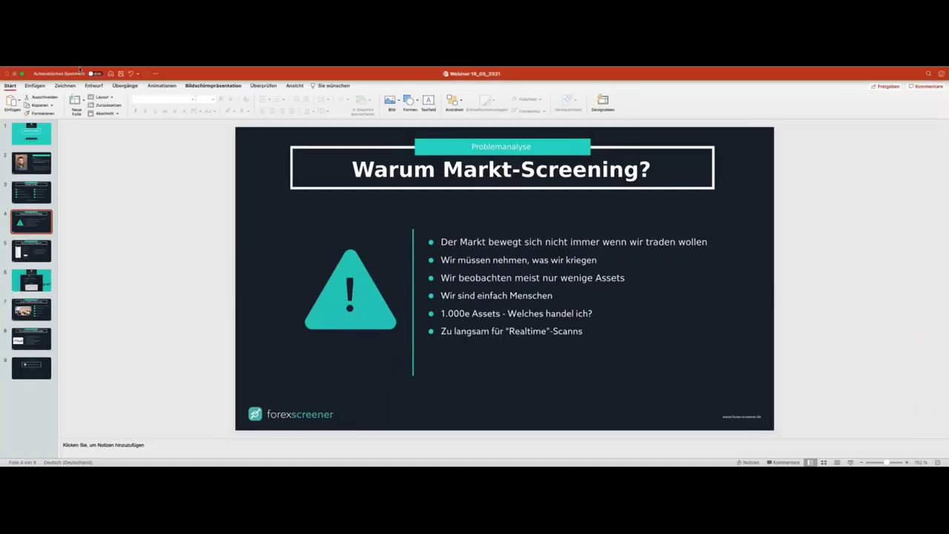
Switch to the PowerPoint webinar deck, start the slide show from the current slide and advance to "Forex-Screener Signale"
mouse_move(80, 69)
left_click(269, 72)
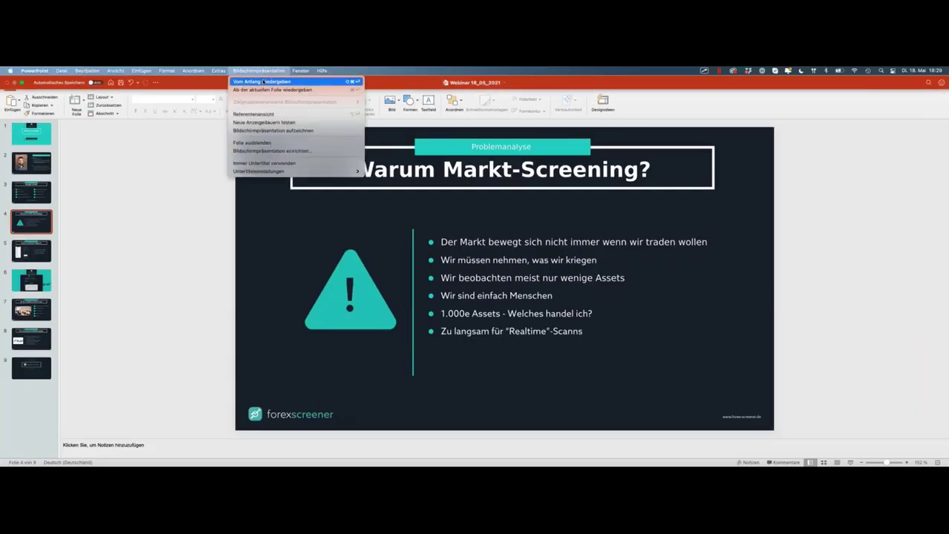
left_click(261, 90)
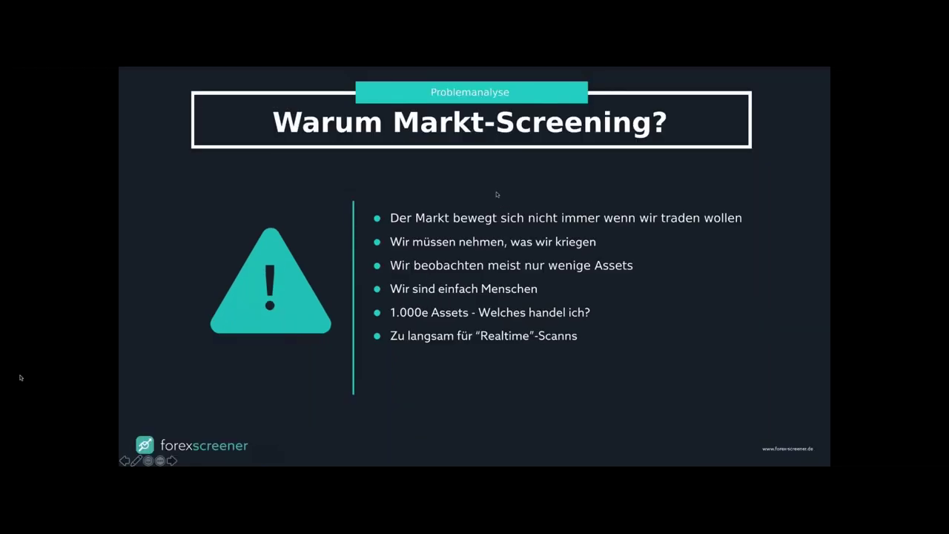
left_click(496, 194)
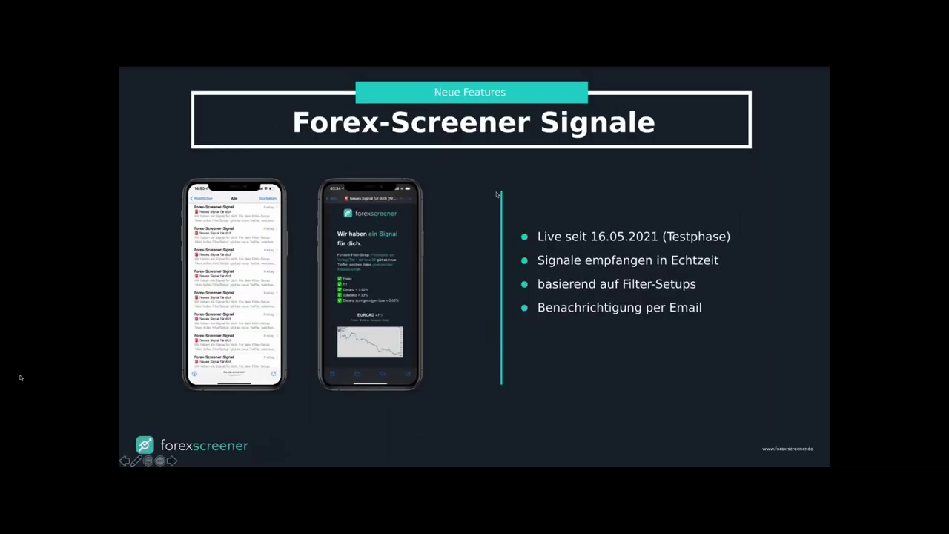
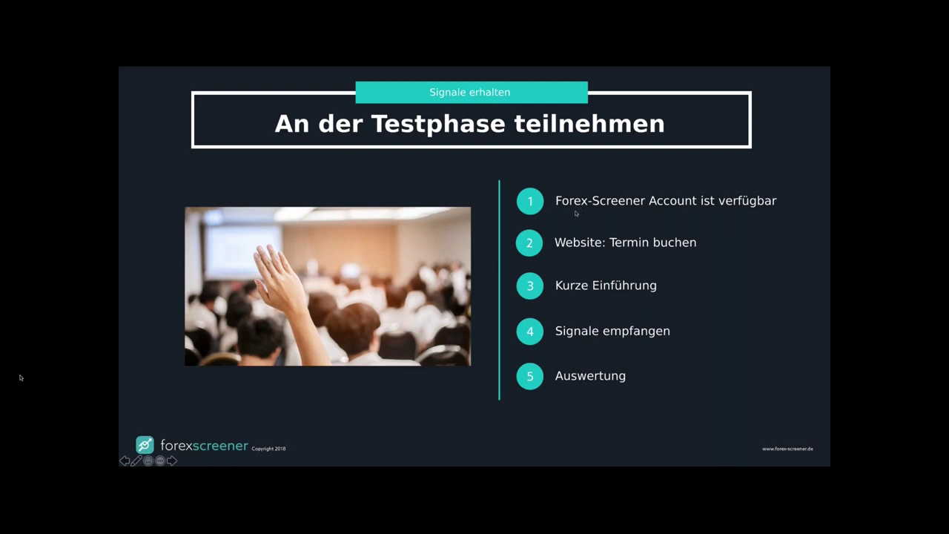
Switch to the browser's protected Der Screener signals test page and look through its saved filter setups
key("ctrl+Right")
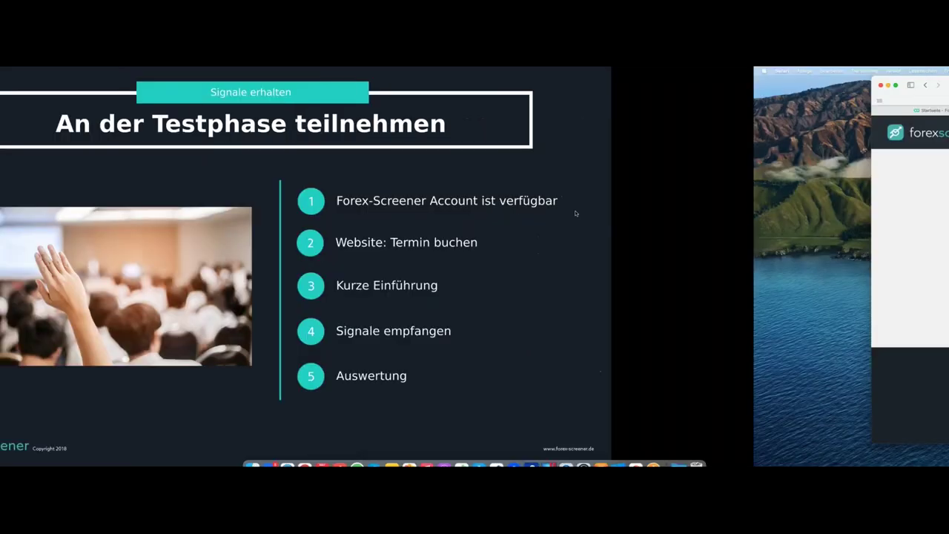
left_click(602, 110)
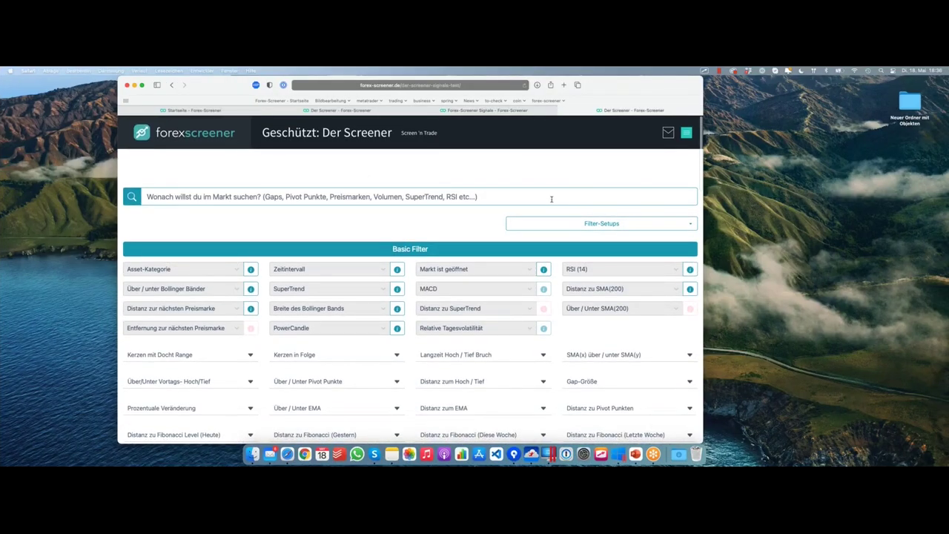
left_click(586, 223)
left_click(586, 223)
left_click(585, 224)
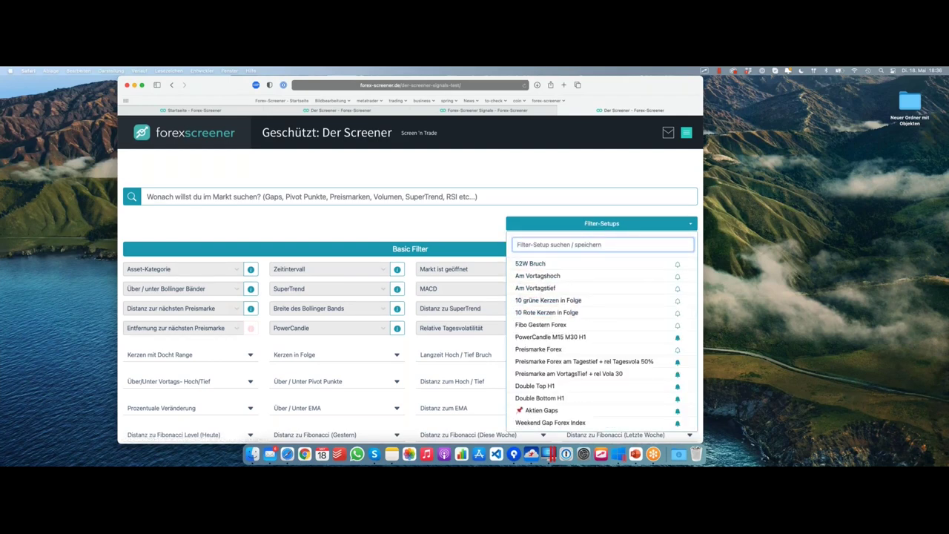
left_click(574, 210)
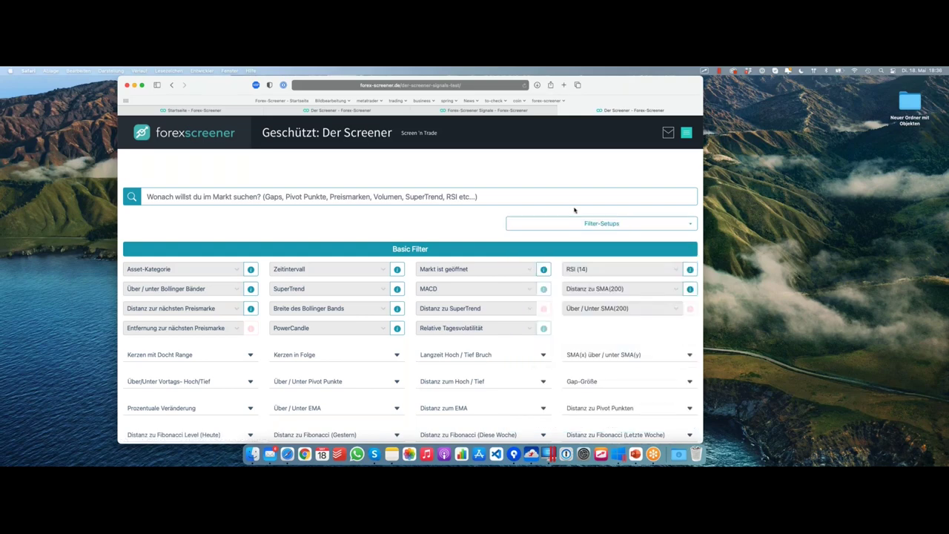
Set the SuperTrend filter to Aufwärtstrend and activate the PowerCandle filter
left_click(349, 290)
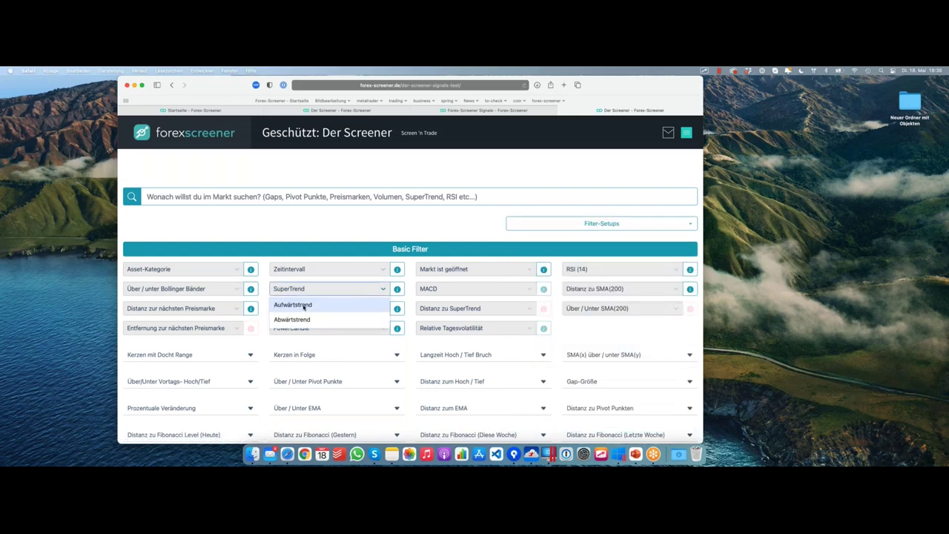
left_click(297, 305)
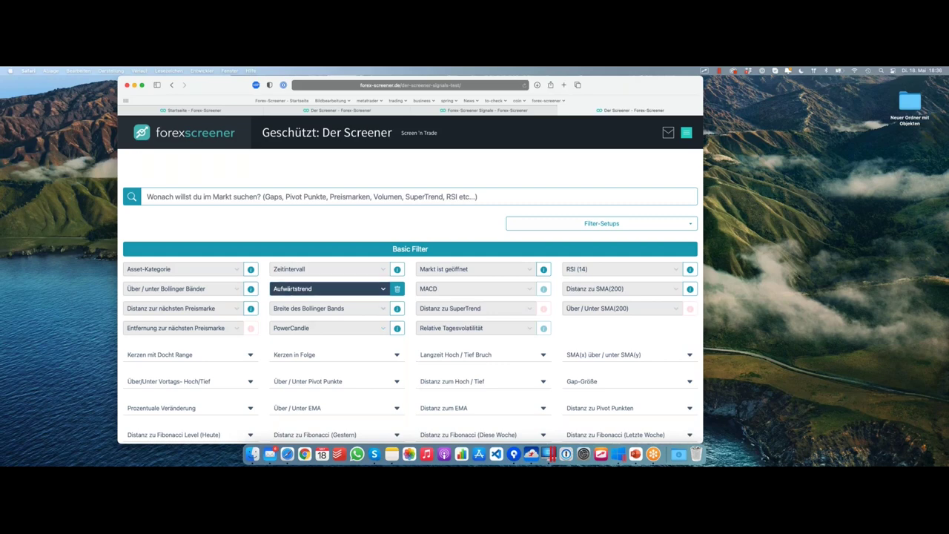
left_click(311, 328)
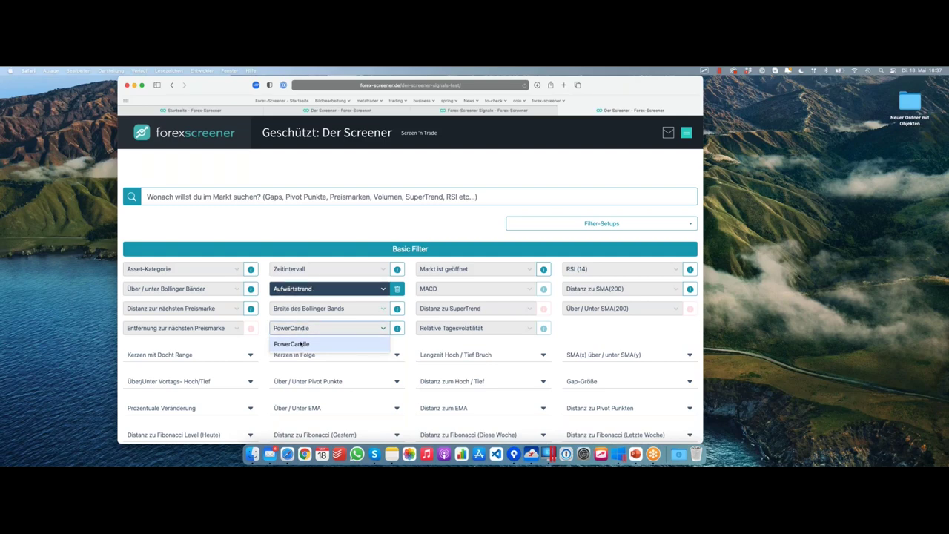
left_click(302, 344)
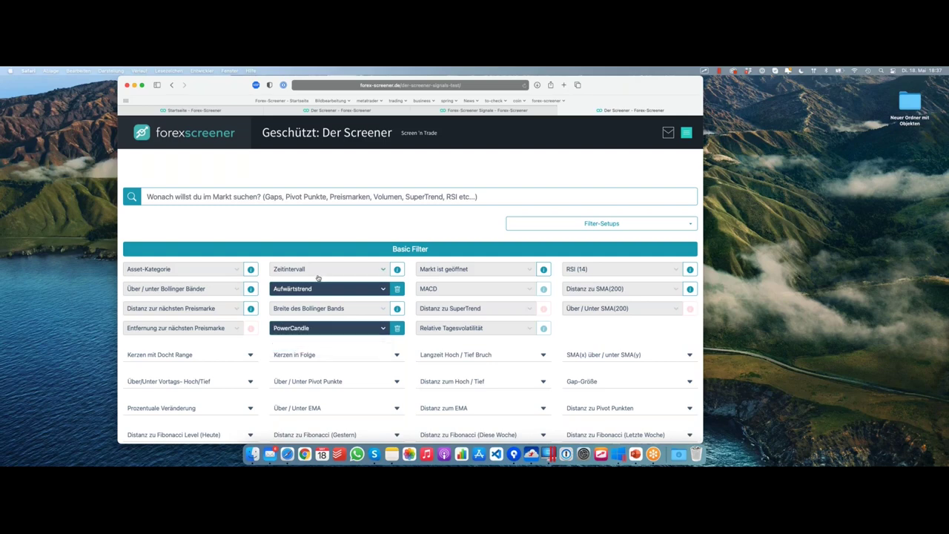
Save the current filter combination as a filter setup named "mein neues setup"
left_click(583, 223)
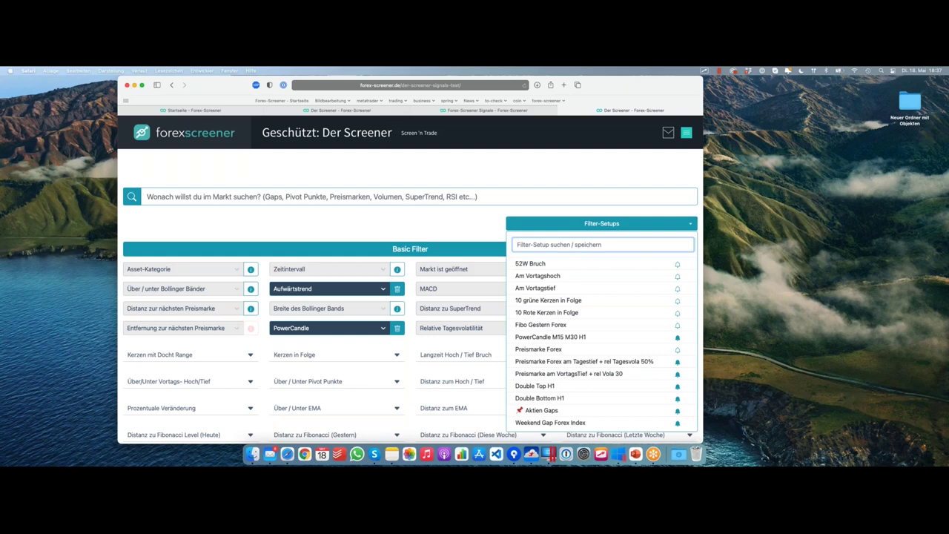
type("mein n")
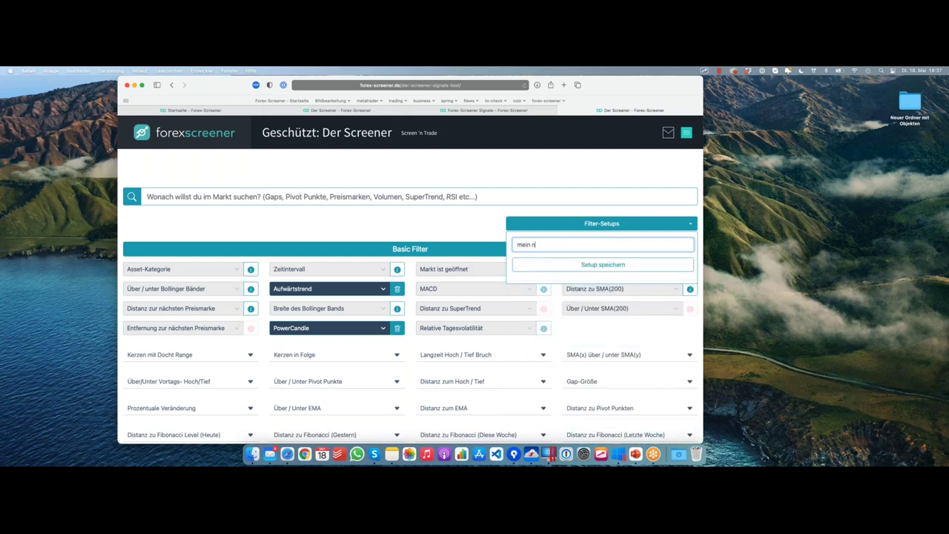
type("eues setup")
key("Return")
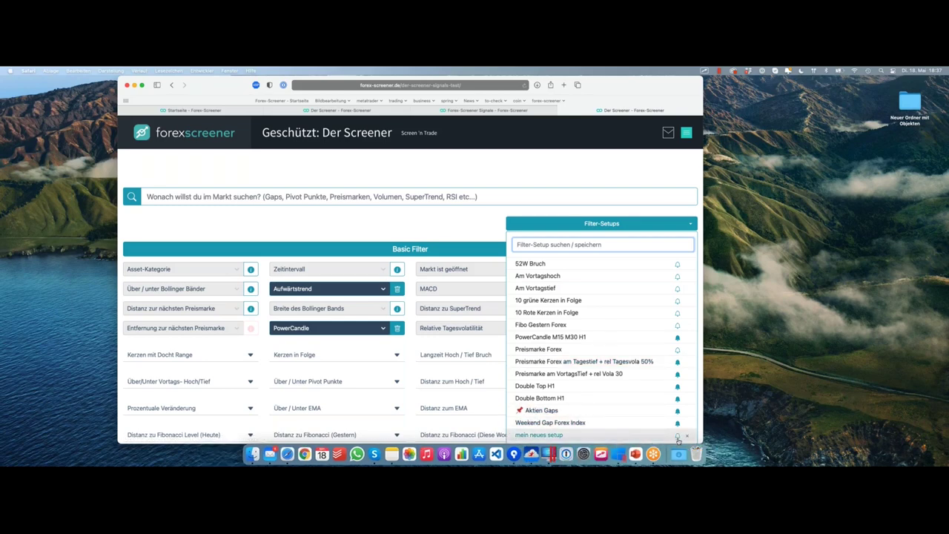
Turn the signal notification for "mein neues setup" on and off again, and delete that setup
left_click(679, 438)
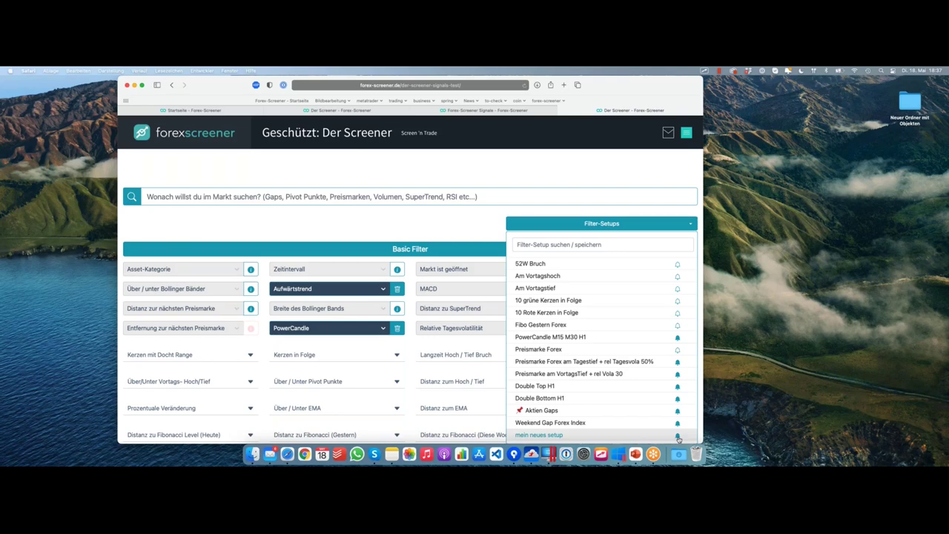
left_click(678, 436)
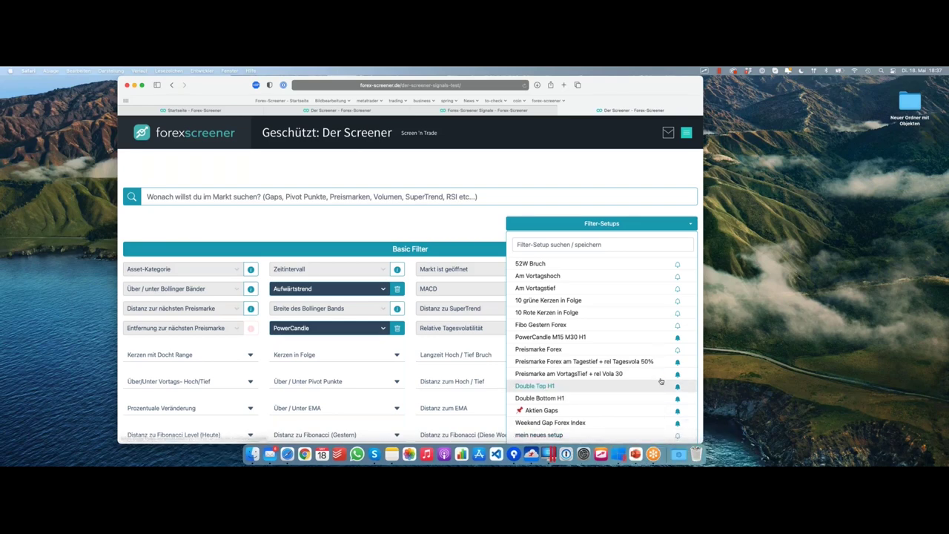
left_click(688, 437)
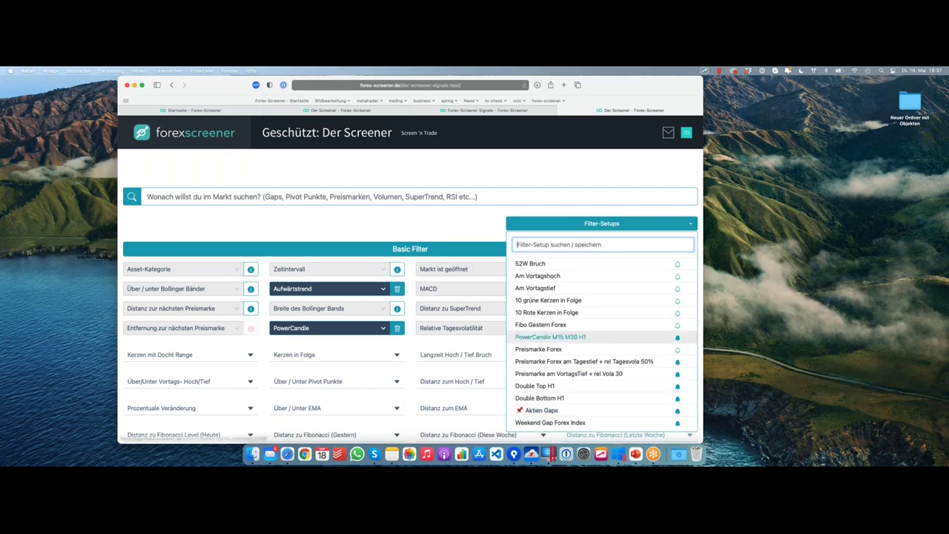
Close the saved setups list and clear the PowerCandle and SuperTrend filters
left_click(591, 180)
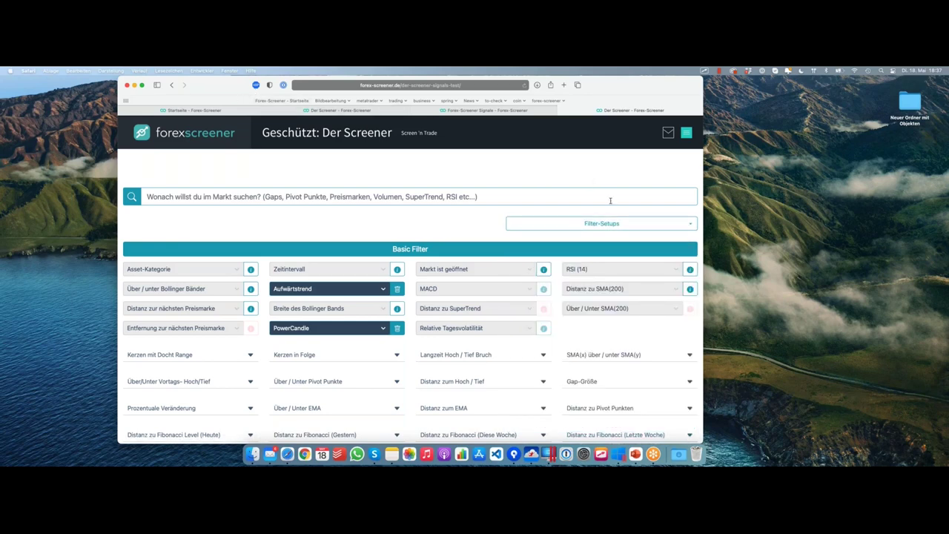
left_click(398, 328)
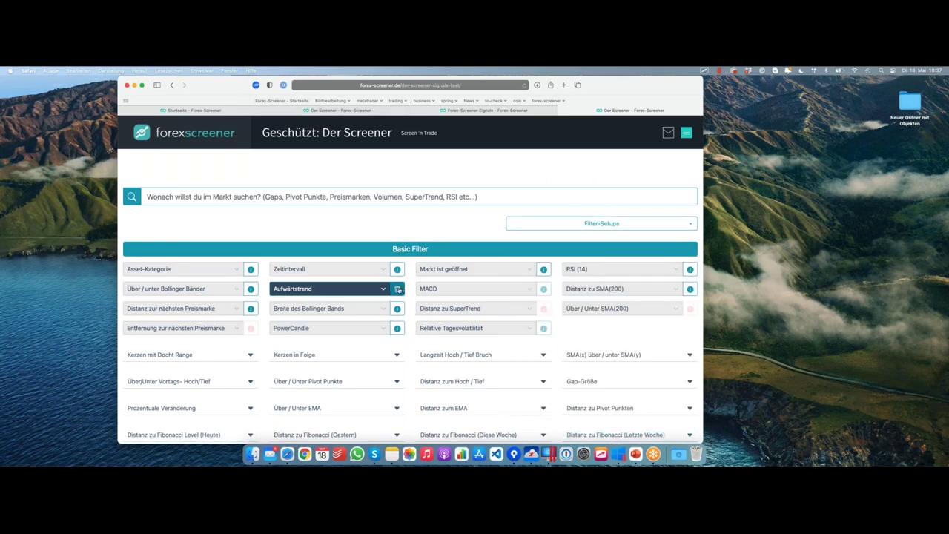
left_click(398, 289)
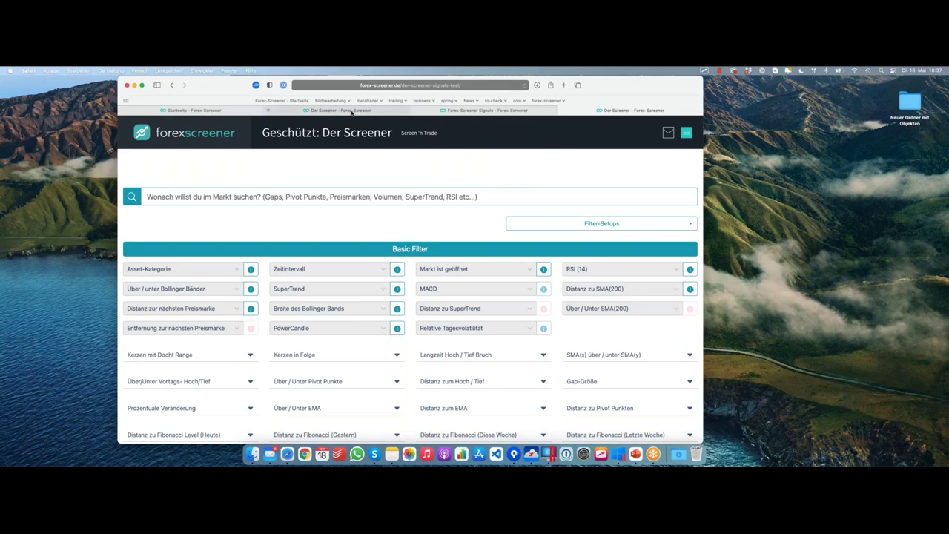
Switch to the regular Der Screener page and remove its H1 Zeitintervall and Distanz zu SMA(200) filters
mouse_move(352, 112)
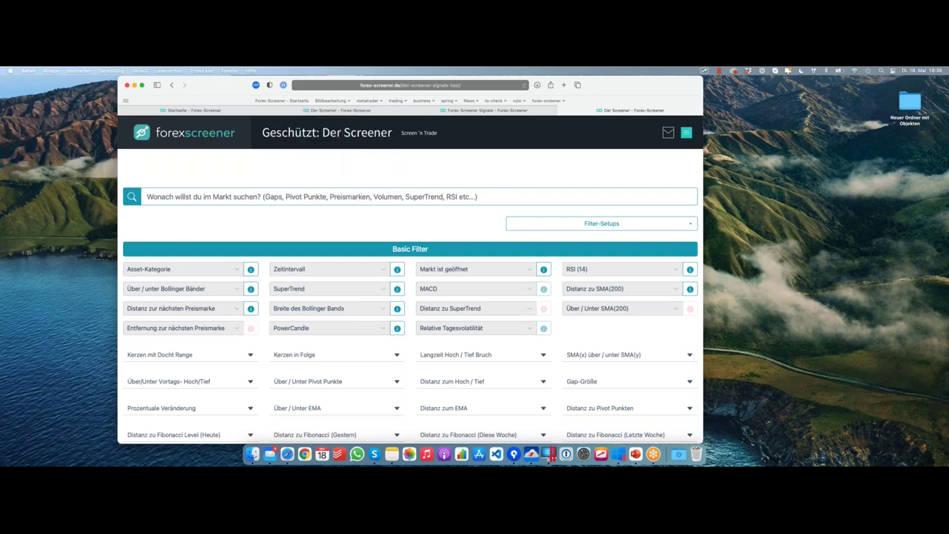
left_click(347, 111)
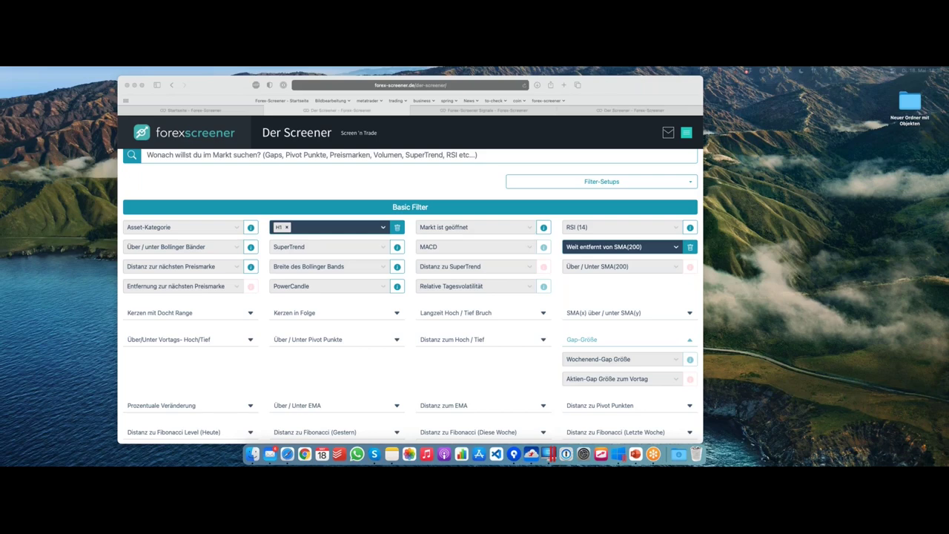
left_click(487, 184)
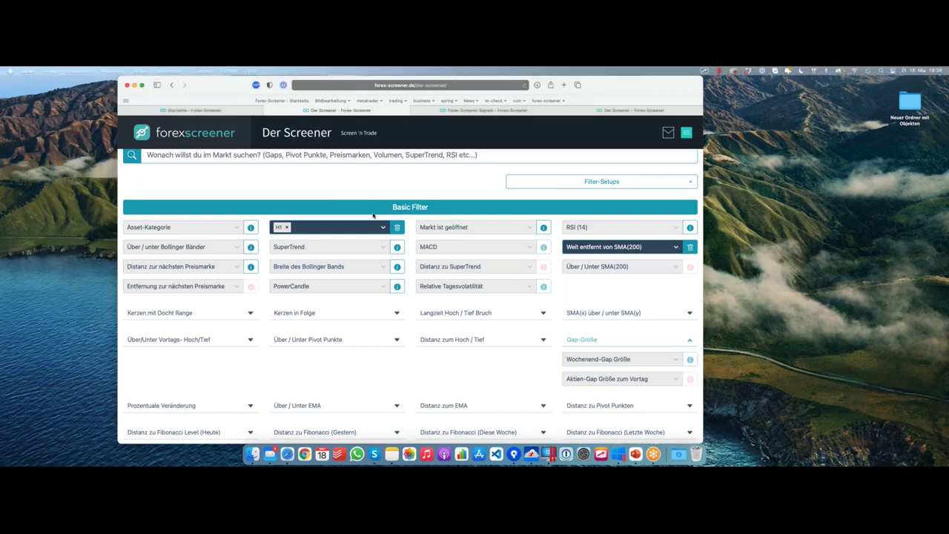
left_click(397, 227)
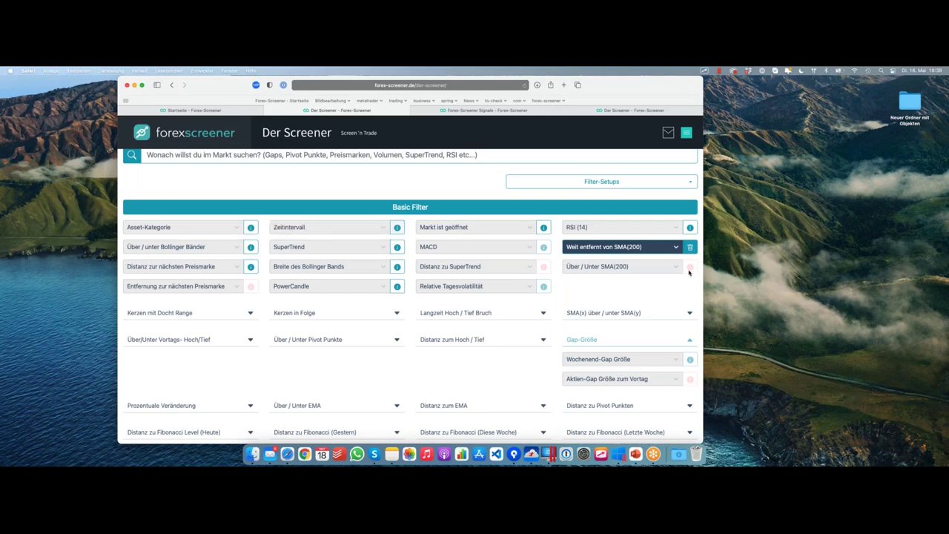
left_click(641, 247)
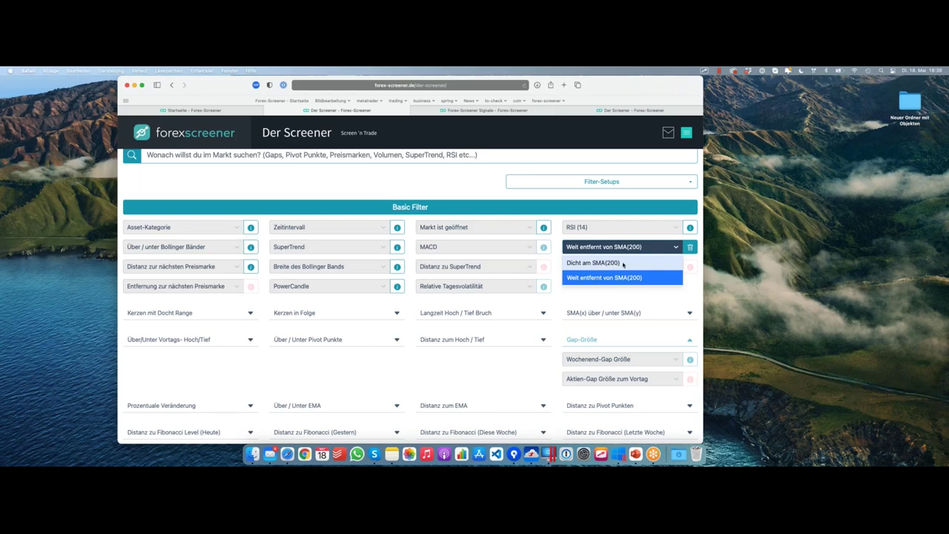
left_click(630, 247)
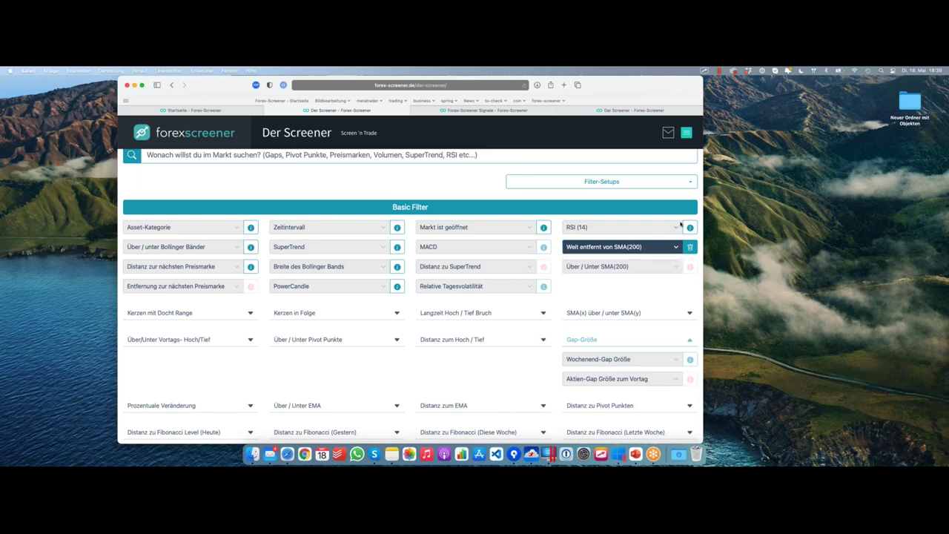
left_click(690, 248)
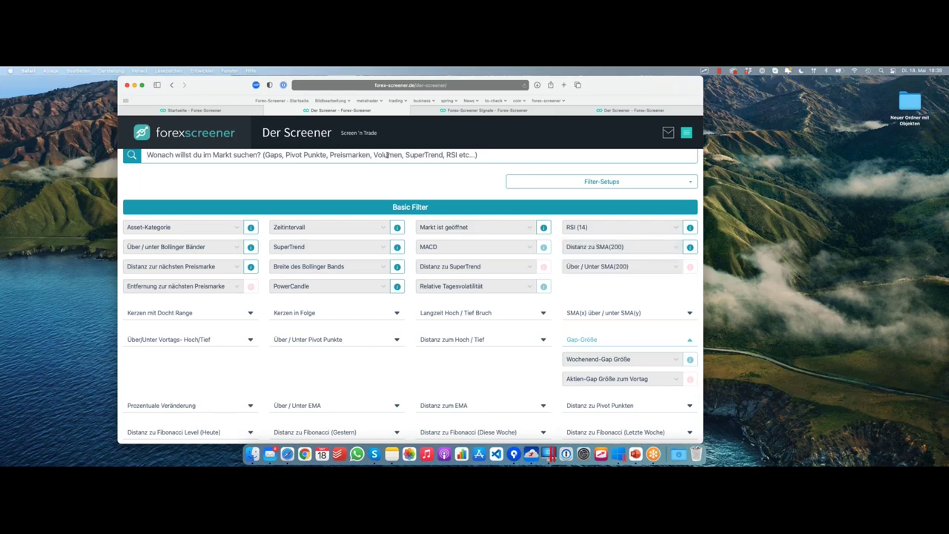
Search the filters for "ema", expand Distanz zum EMA, and look through the Distanz zu EMA(9) thresholds
left_click(386, 155)
type("ema")
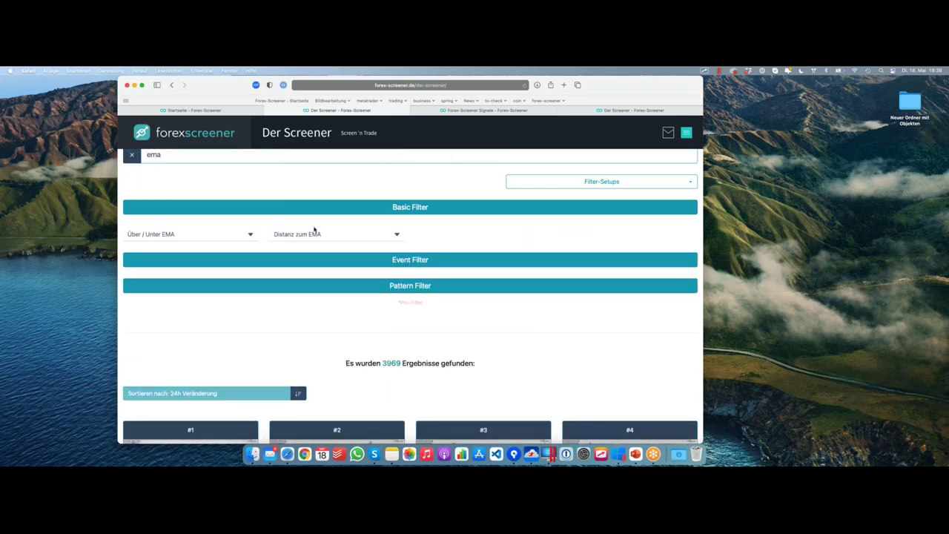
left_click(310, 233)
left_click(336, 254)
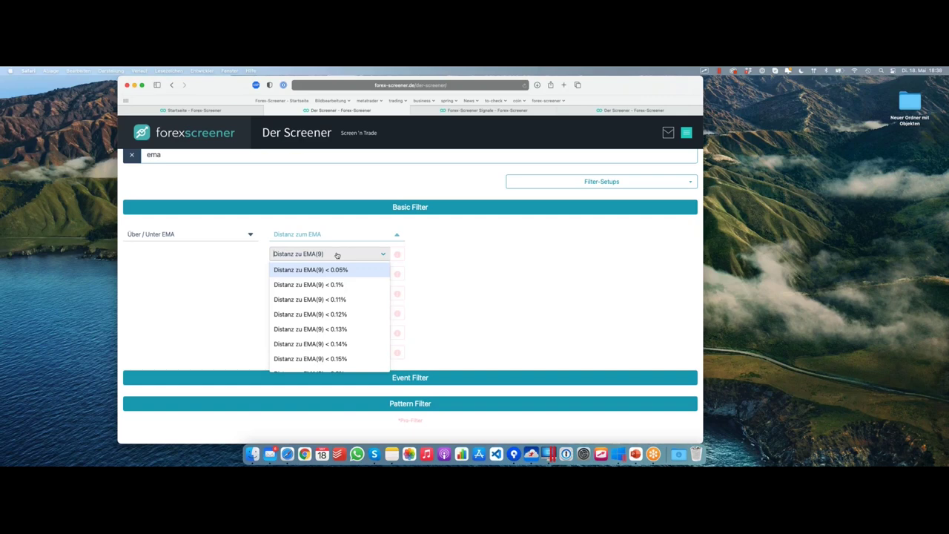
left_click(286, 186)
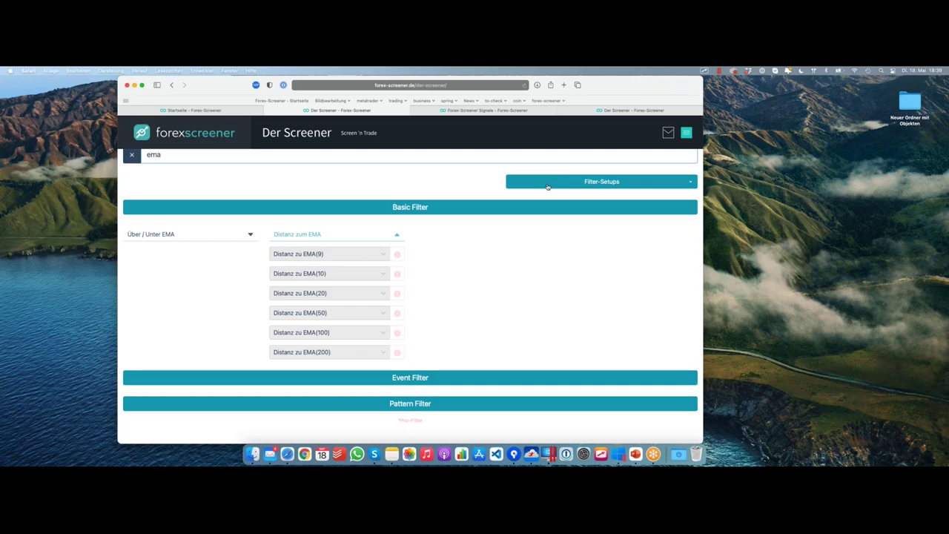
left_click(364, 253)
scroll(329, 333, "down", 10)
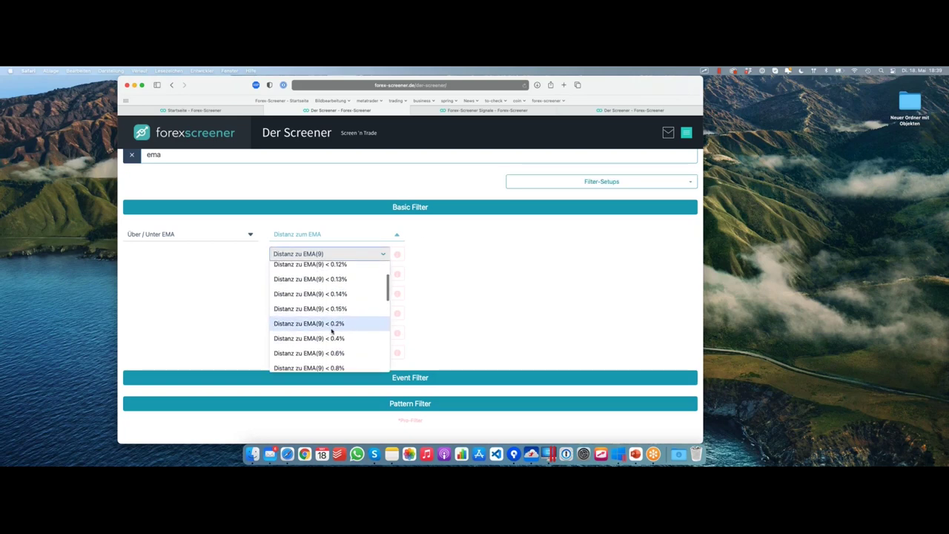
scroll(333, 312, "up", 10)
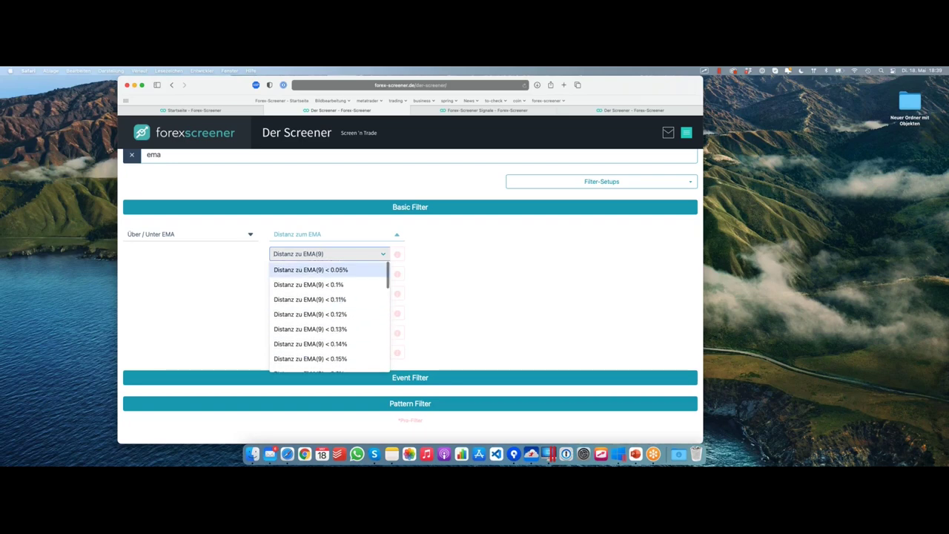
left_click(366, 193)
View the saved filter setups list, close it, and clear the filter search
left_click(583, 184)
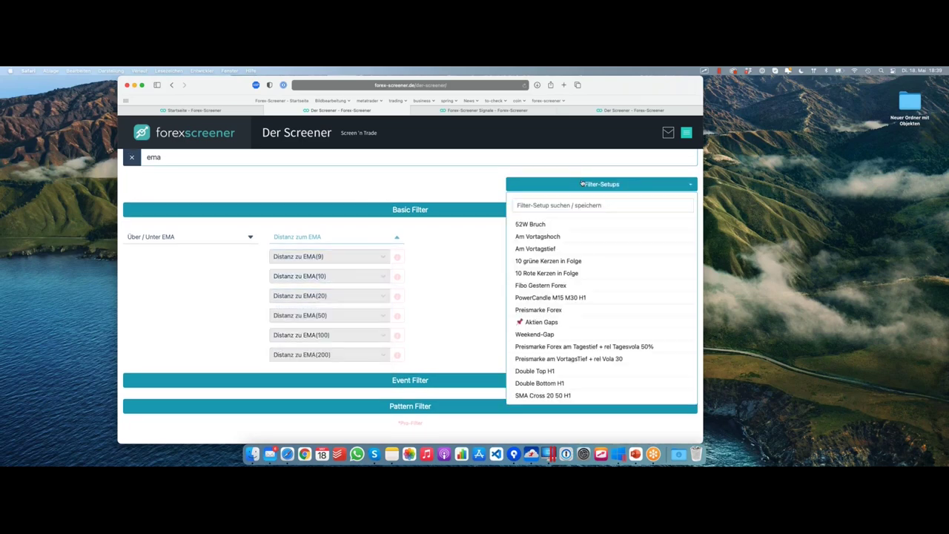
left_click(583, 184)
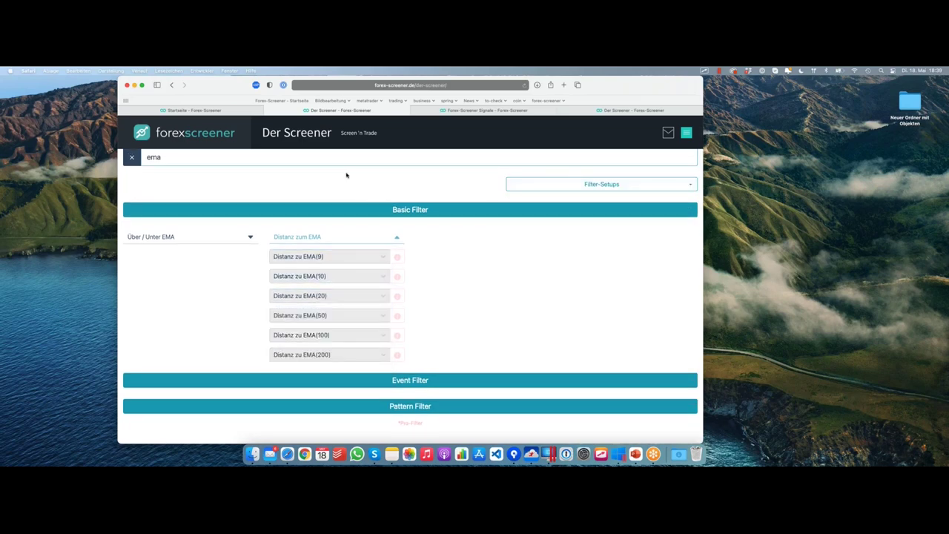
left_click(131, 157)
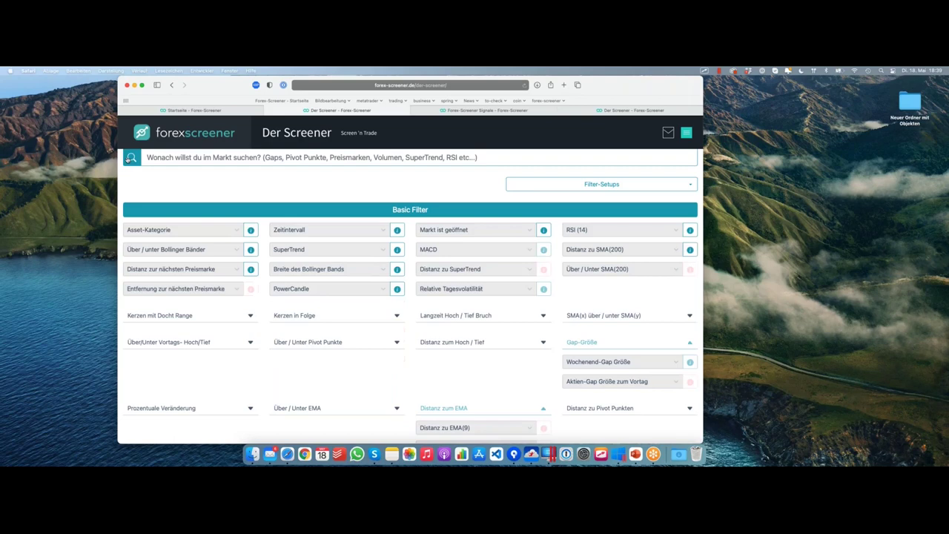
View the Distanz zu SMA(200) options, and search the filters for "ema" to view the Distanz zu EMA(10) options
left_click(617, 252)
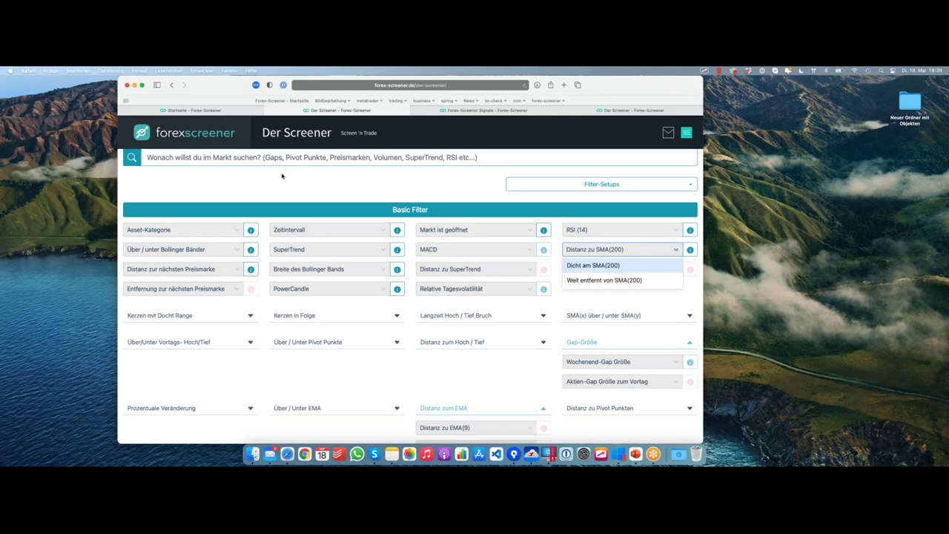
left_click(299, 155)
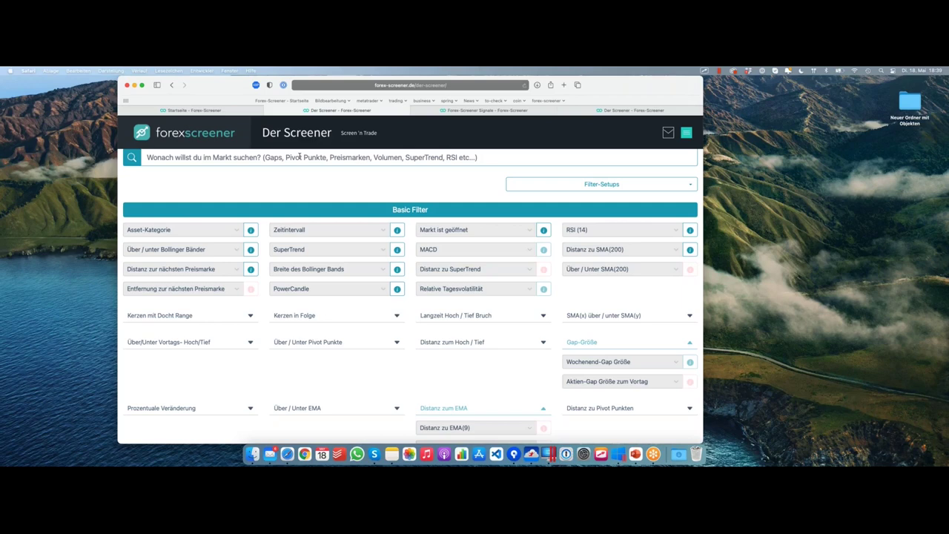
type("ema")
left_click(323, 275)
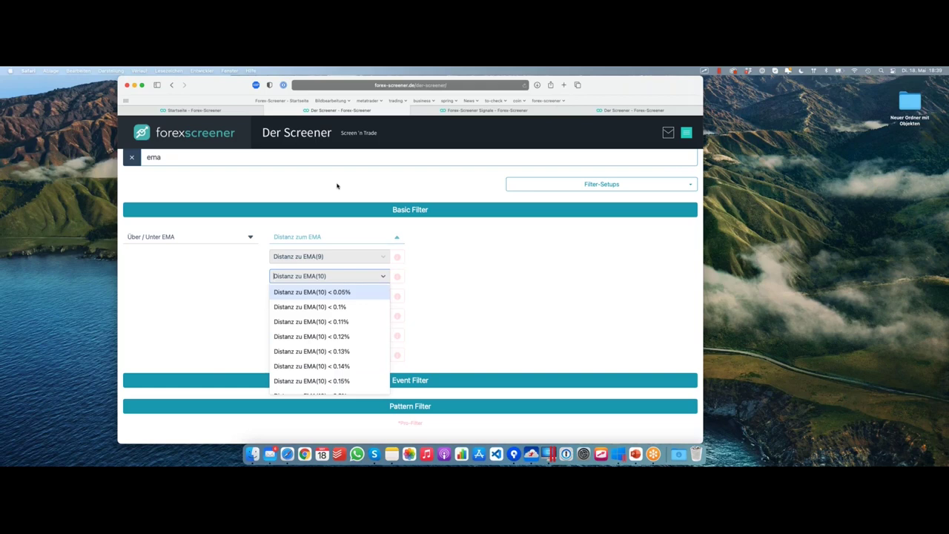
left_click(264, 220)
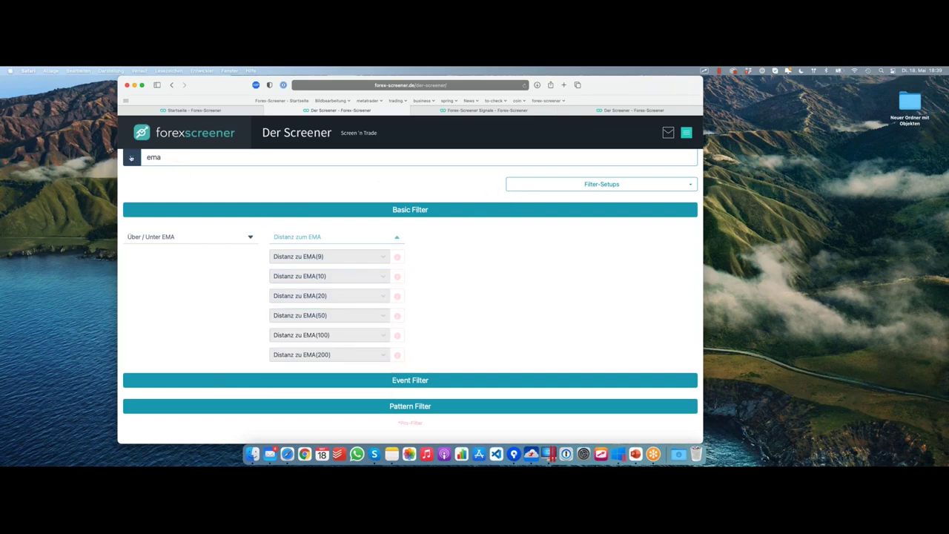
Restart the filter search with "ema" and look through the full range of Distanz zu EMA(10) thresholds
left_click(131, 158)
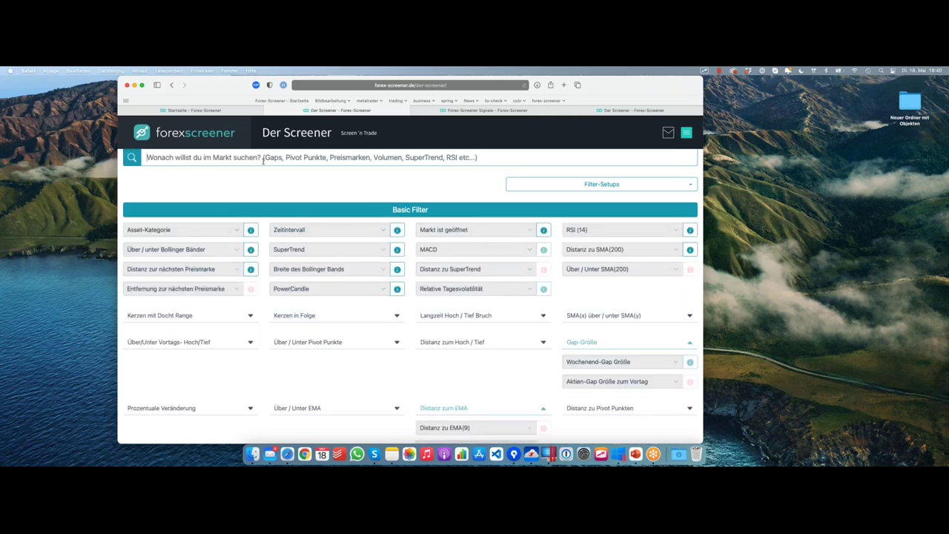
type("ema")
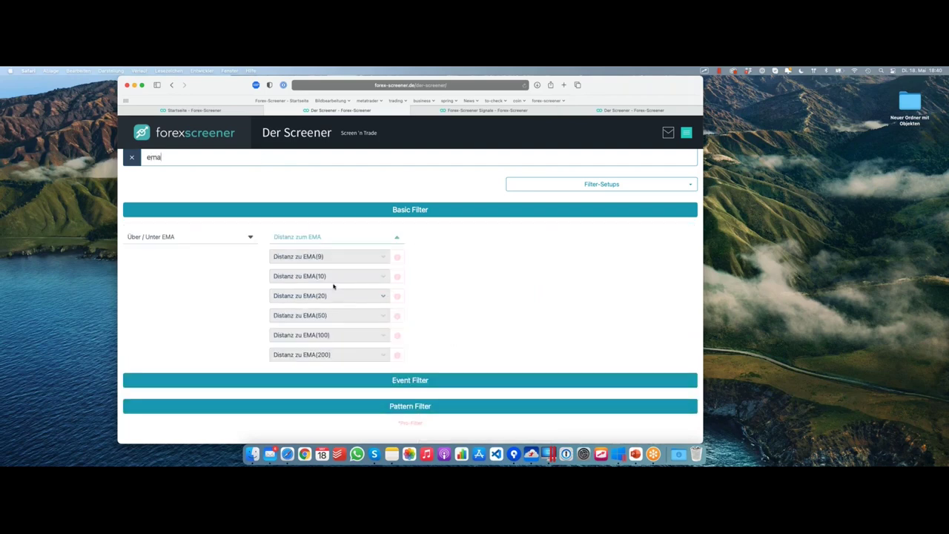
left_click(332, 277)
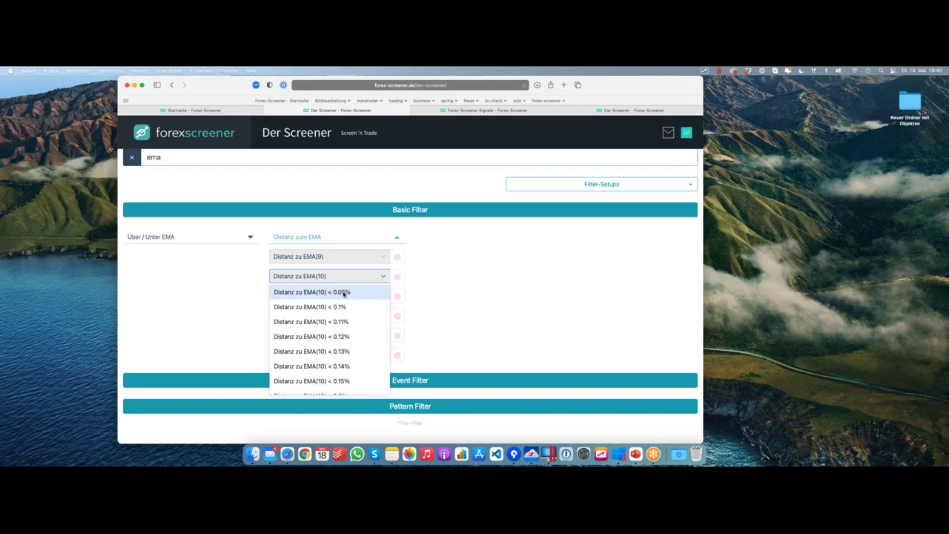
scroll(344, 294, "down", 10)
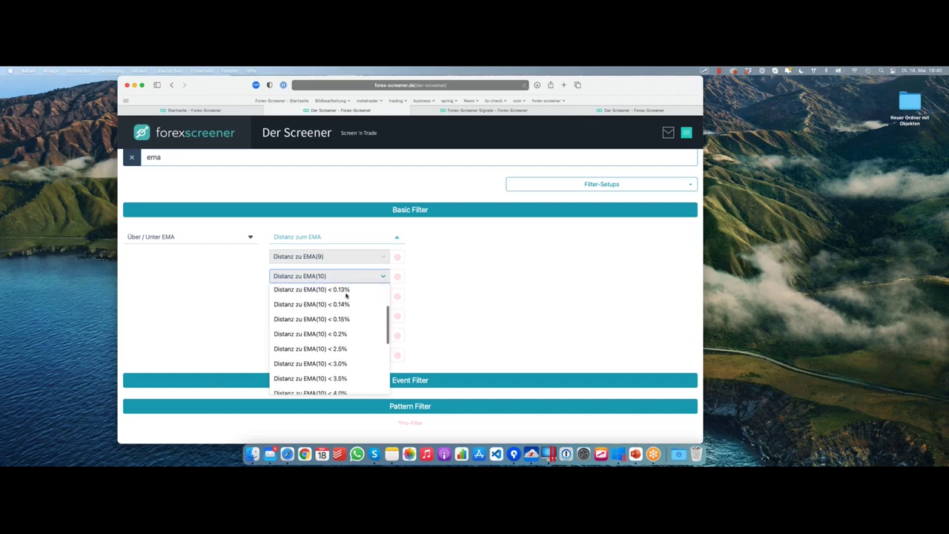
scroll(346, 295, "up", 10)
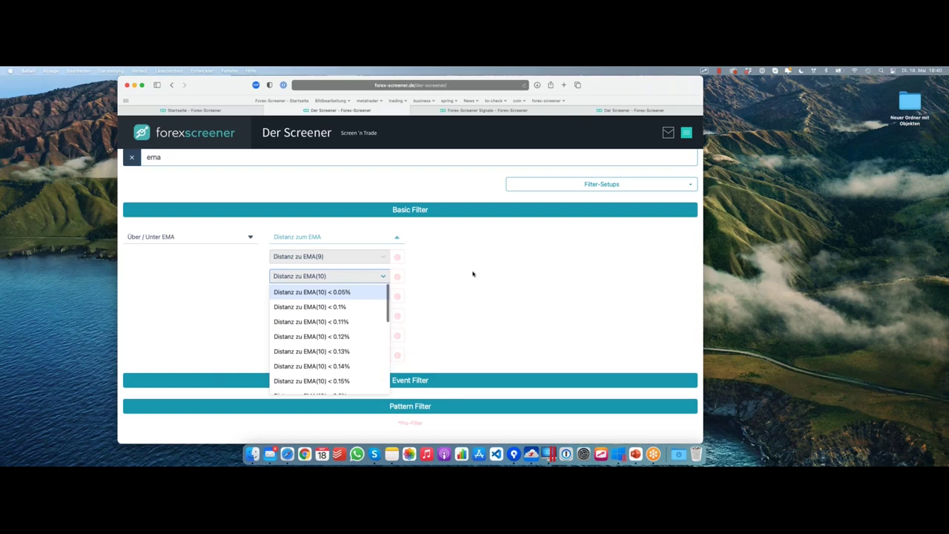
scroll(473, 271, "up", 2)
scroll(470, 272, "up", 1)
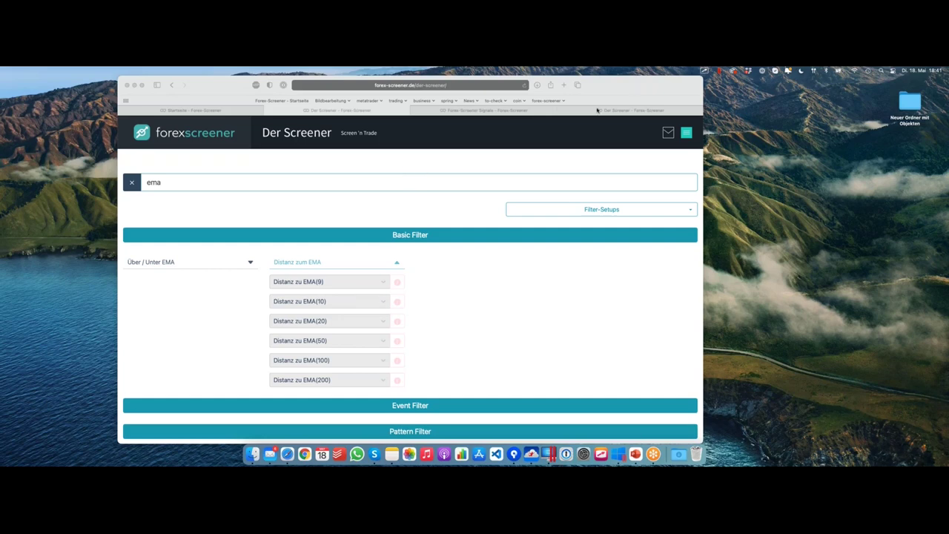
Return to the screener page and clear the "ema" search to restore the full filter list
left_click(635, 89)
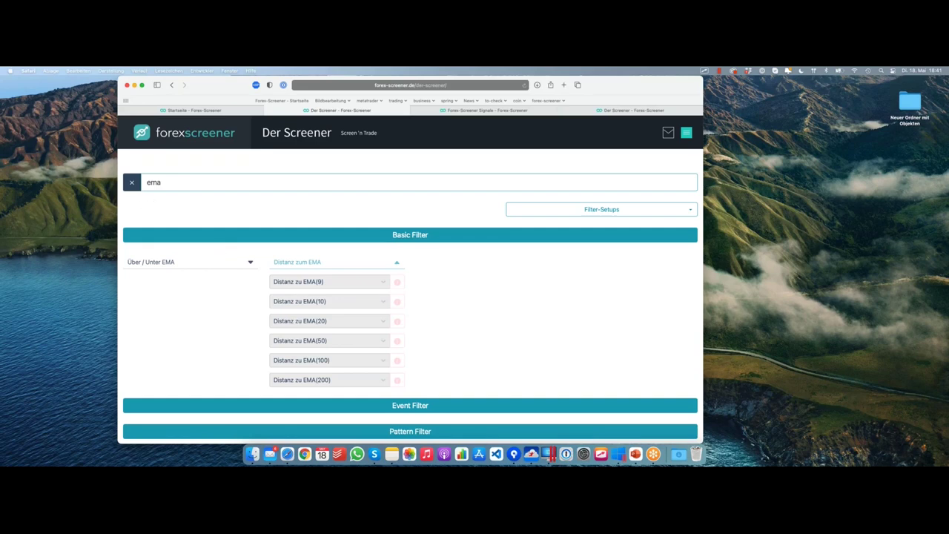
left_click(707, 274)
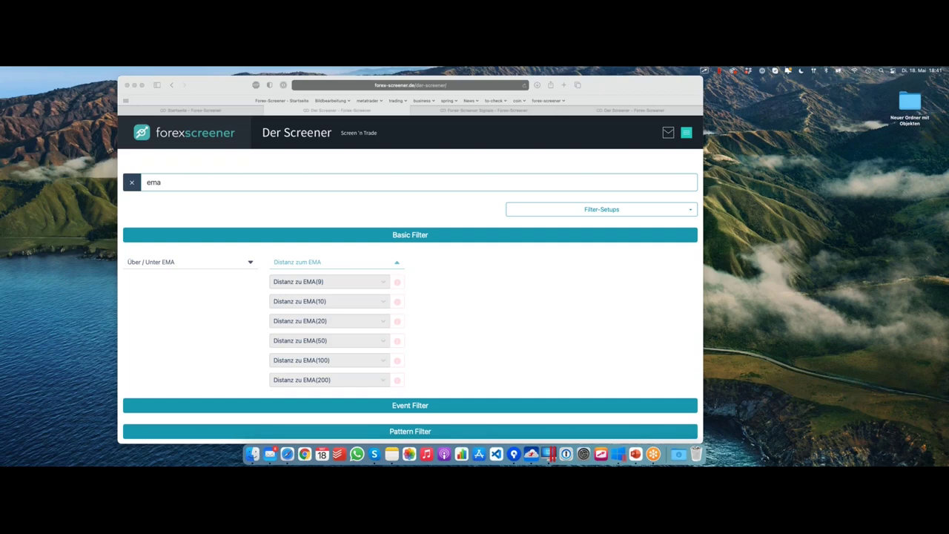
left_click(273, 169)
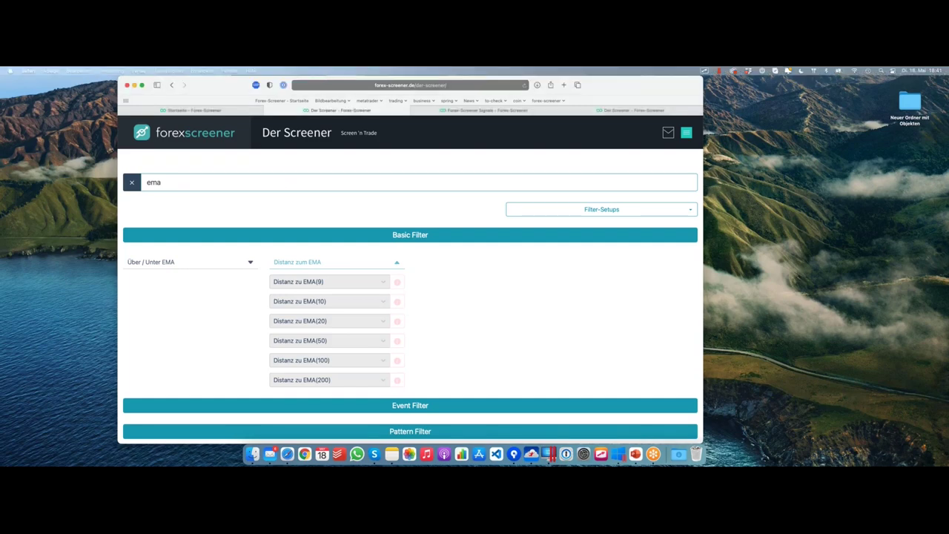
left_click(132, 181)
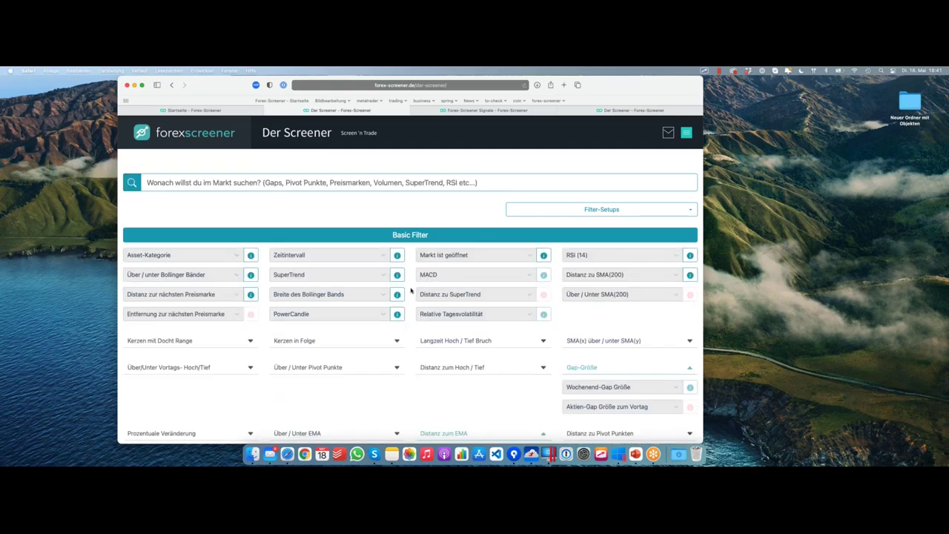
Switch to MetaTrader 5, bring up the AT&T M30 chart, and place the crosshair at the buy entry level
scroll(409, 285, "down", 2)
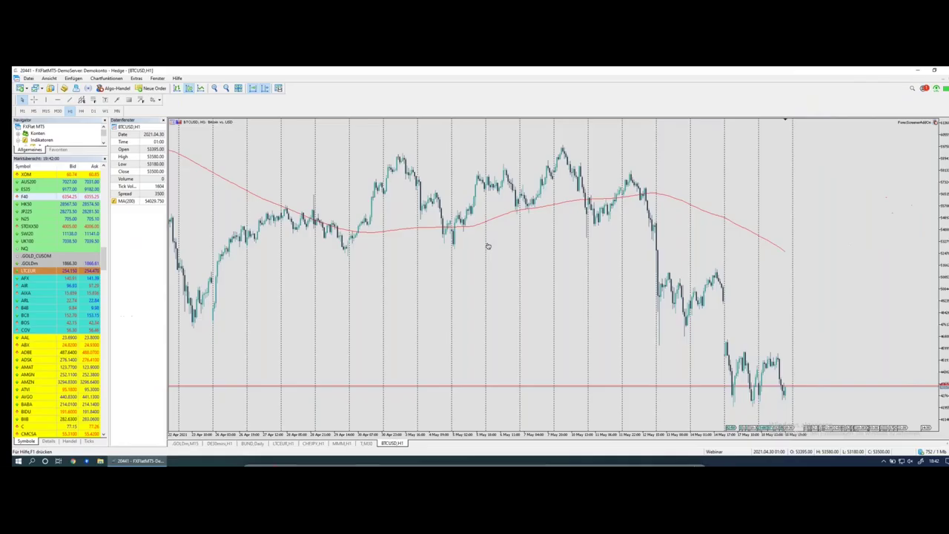
key("ctrl+shift+Tab")
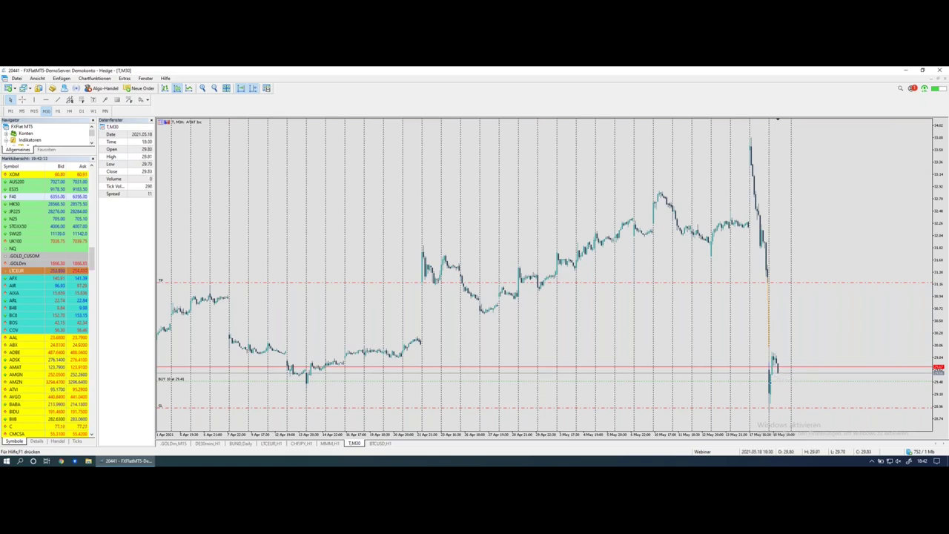
middle_click(778, 381)
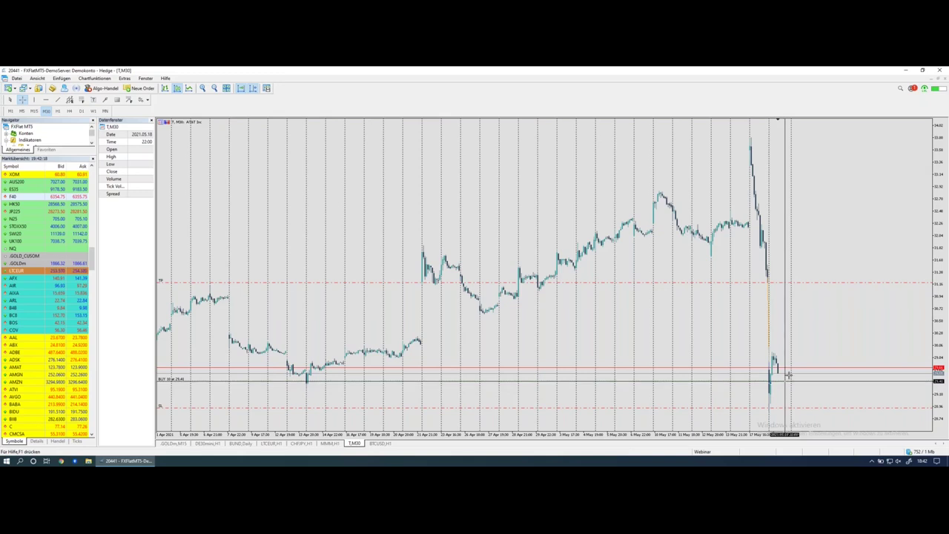
Switch from MetaTrader 5 to the forexscreener page and set the Asset-Kategorie filter to Forex
middle_click(793, 384)
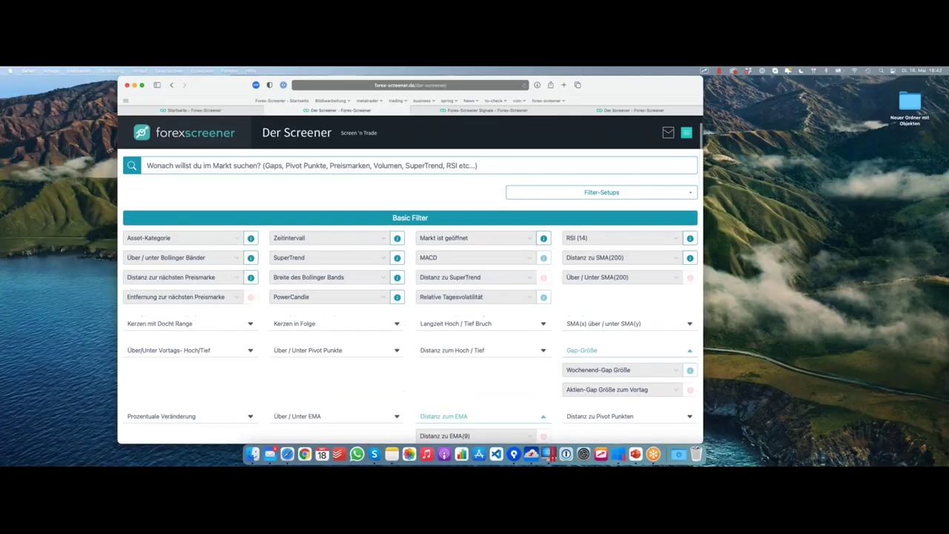
left_click(587, 222)
left_click(587, 222)
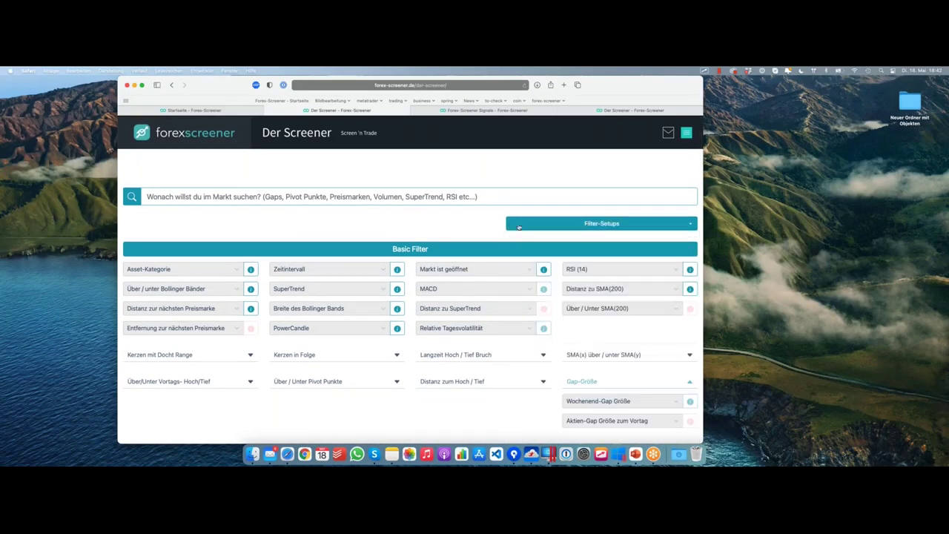
scroll(455, 226, "down", 1)
scroll(455, 226, "down", 2)
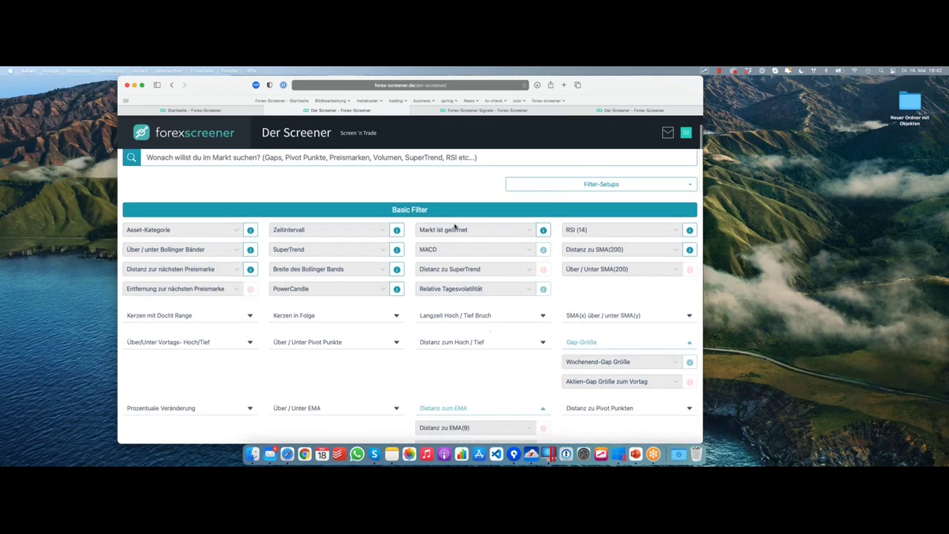
scroll(455, 225, "up", 3)
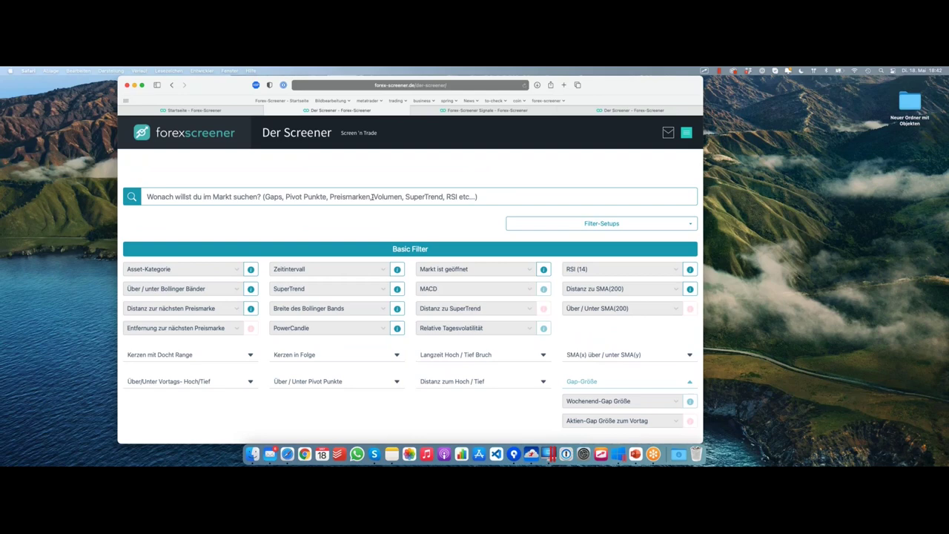
left_click(157, 269)
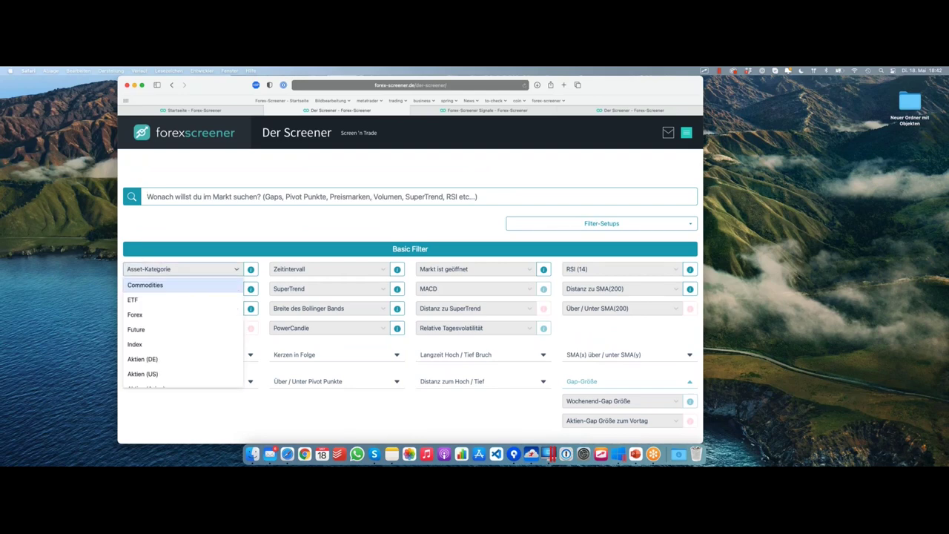
left_click(135, 315)
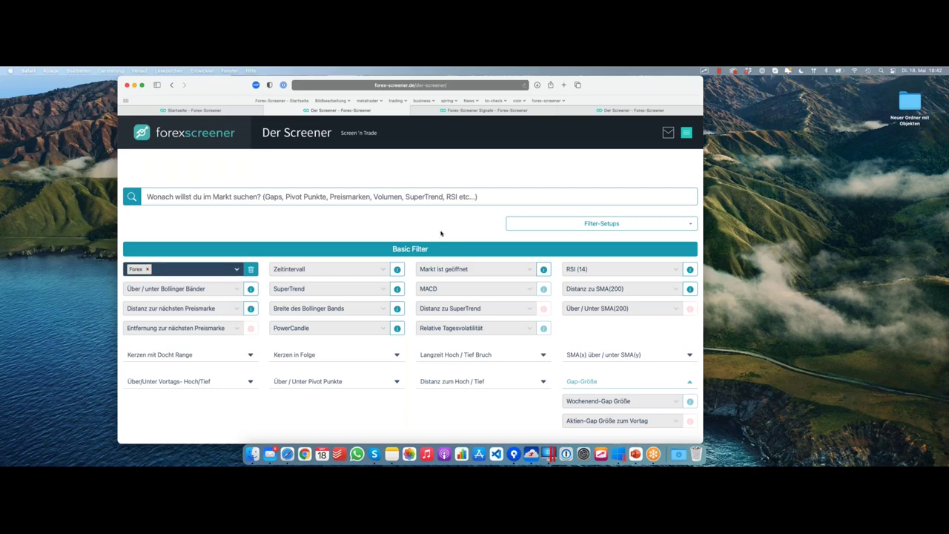
Expand the Distanz zu Pivot Punkten filter group and collapse the Distanz zum EMA group
scroll(653, 304, "down", 4)
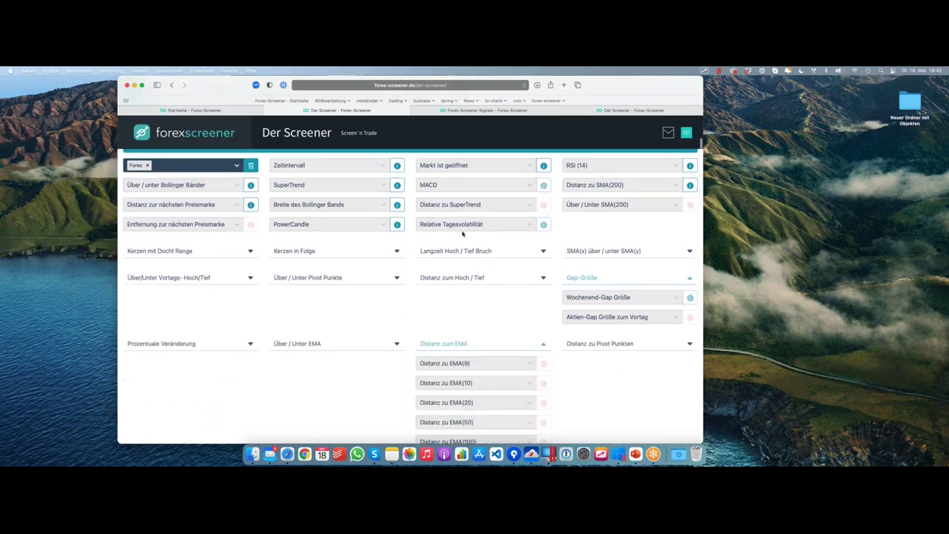
left_click(652, 304)
left_click(529, 307)
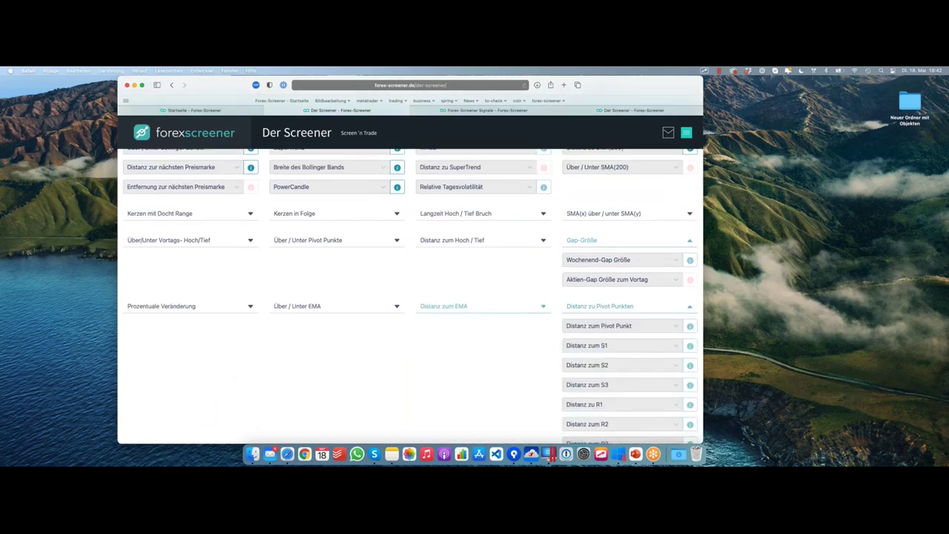
scroll(580, 255, "up", 1)
scroll(581, 251, "down", 2)
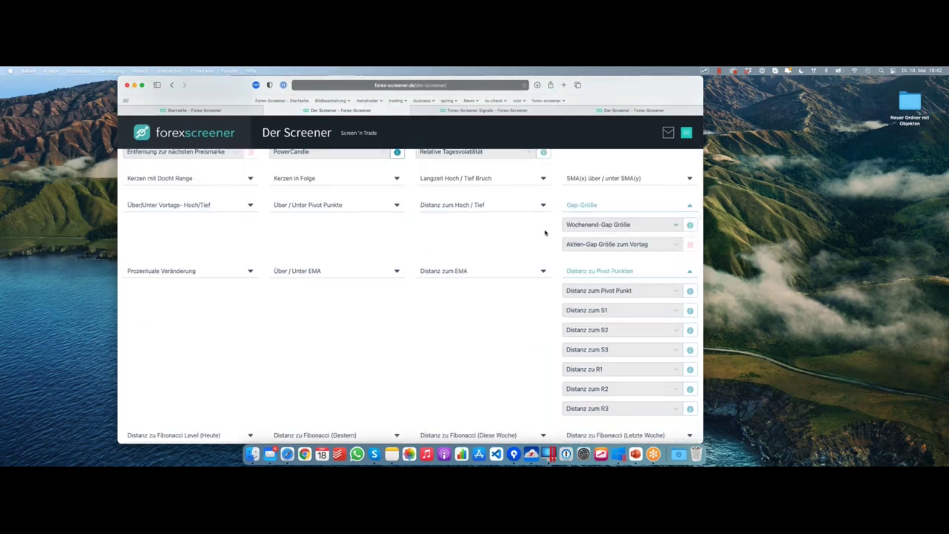
Set the Zeitintervall filter to H1 and the Distanz zum R2 filter to Distanz < 0.1%
scroll(545, 233, "up", 3)
left_click(304, 192)
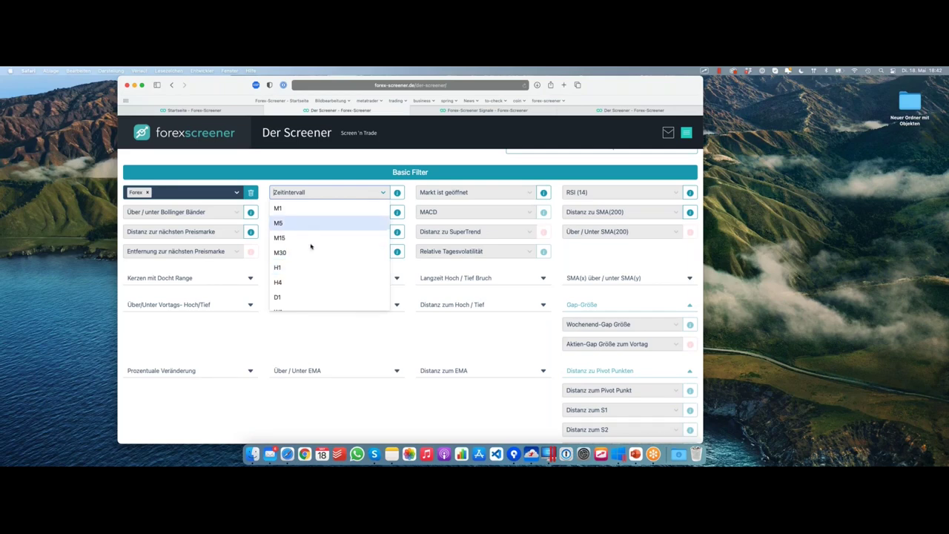
left_click(304, 267)
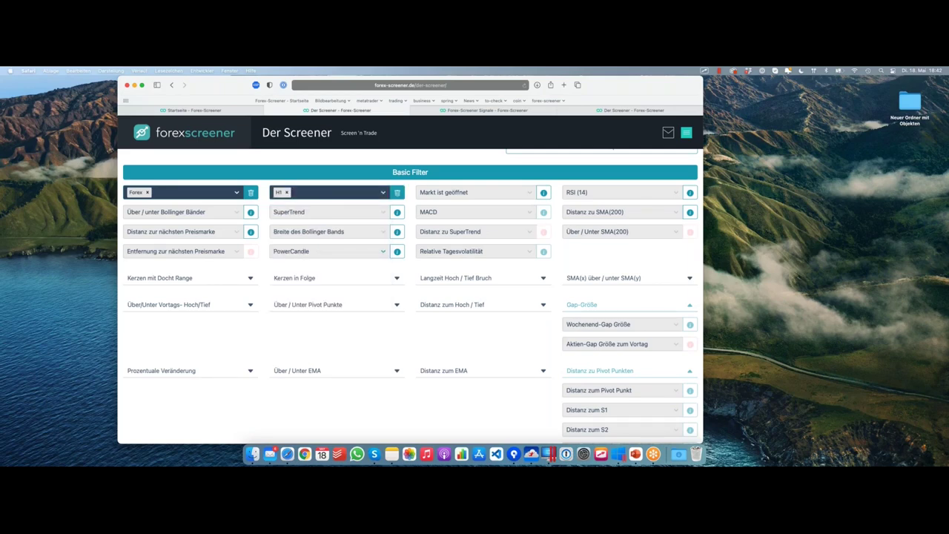
scroll(518, 319, "down", 3)
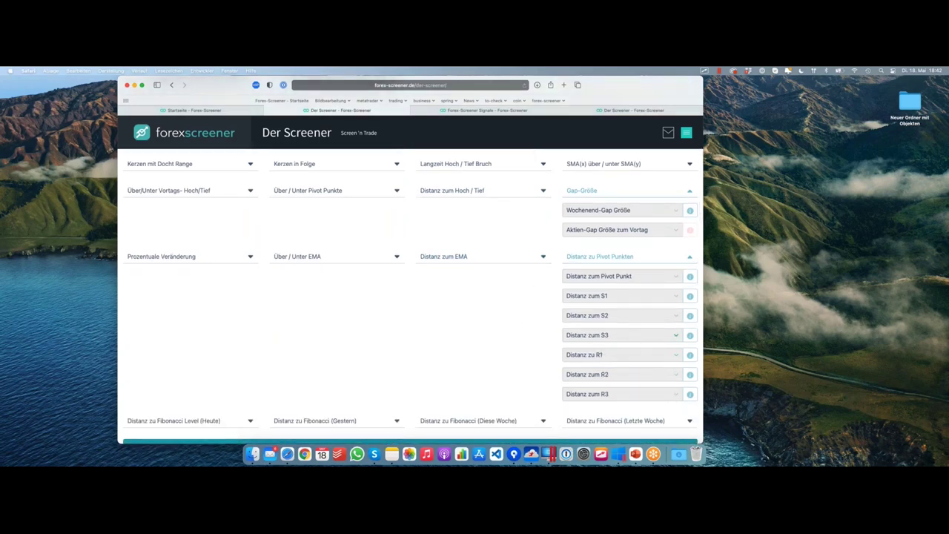
left_click(634, 375)
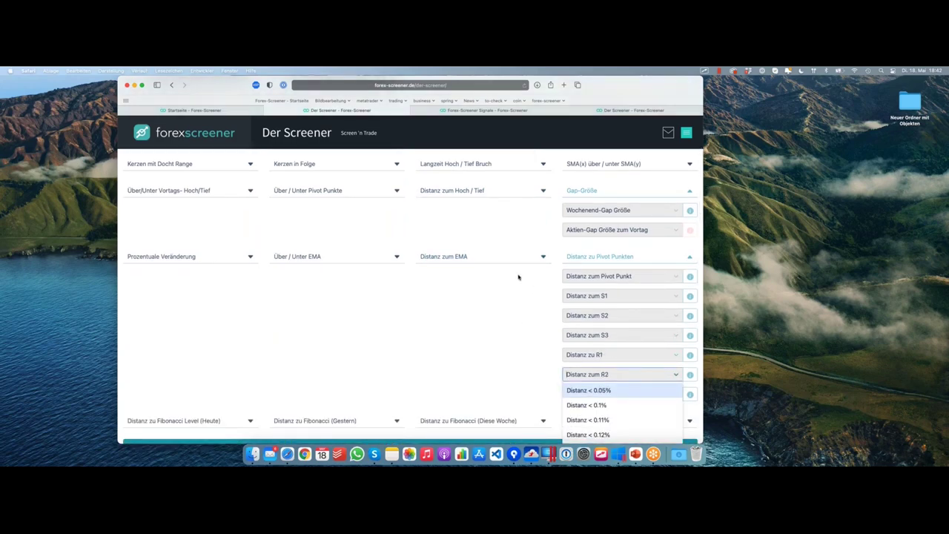
left_click(598, 405)
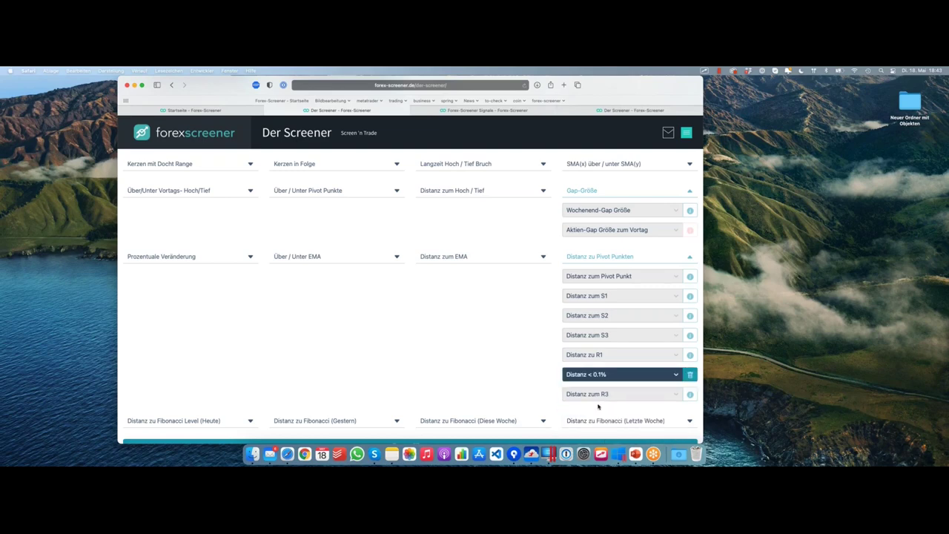
Review the filtered hits and compare their H1 preview charts near the recent highs
scroll(533, 312, "down", 15)
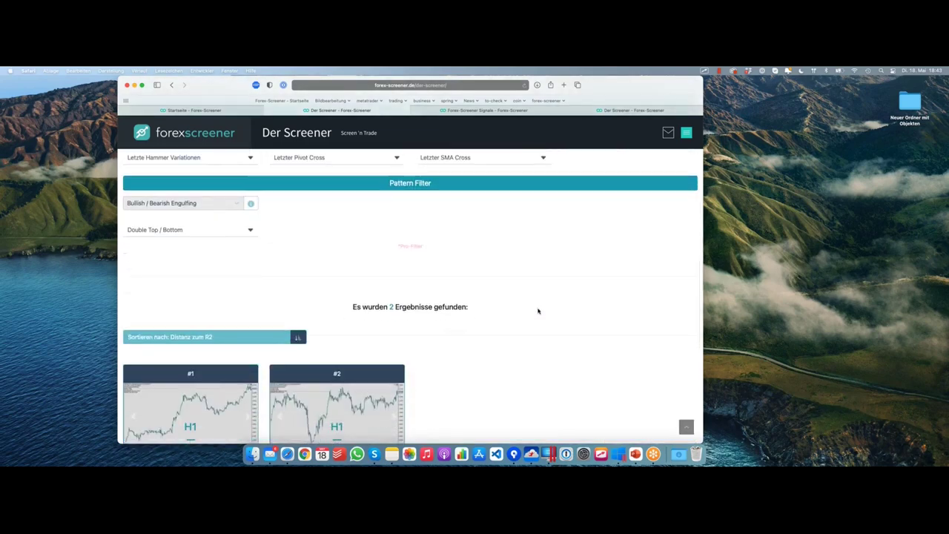
scroll(536, 267, "down", 3)
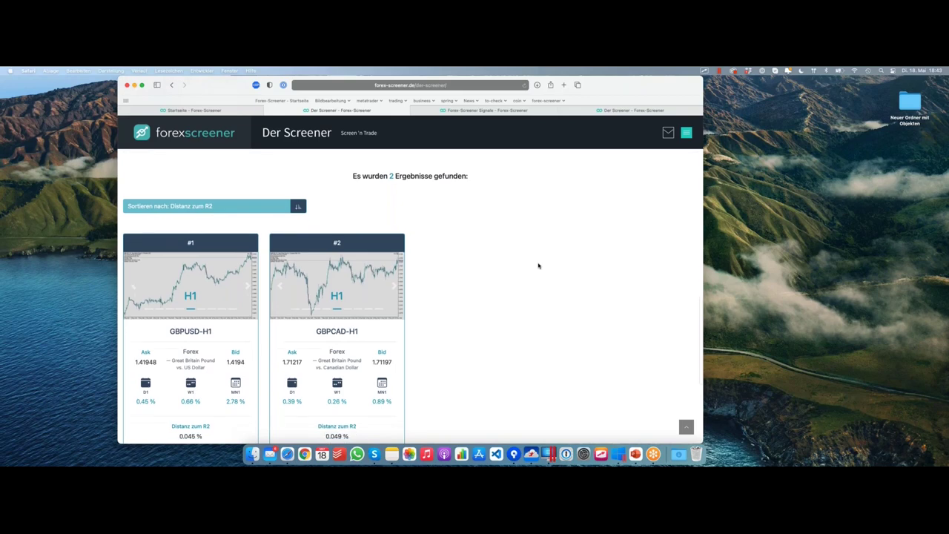
scroll(539, 266, "up", 1)
mouse_move(217, 329)
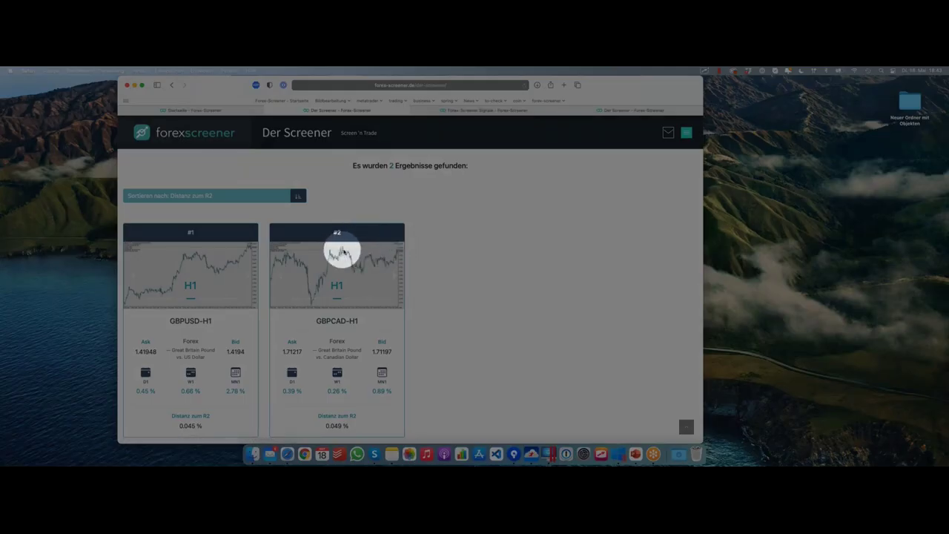
left_click_drag(406, 252, 301, 252)
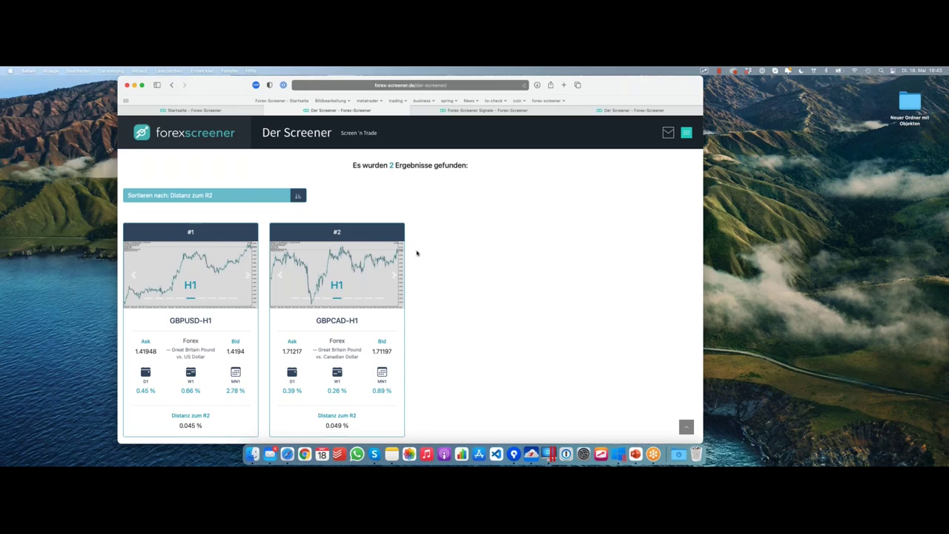
left_click(294, 254)
Open the GBPUSD-H1 hit as a chart and bring that chart up in MetaTrader 5
left_click(170, 273)
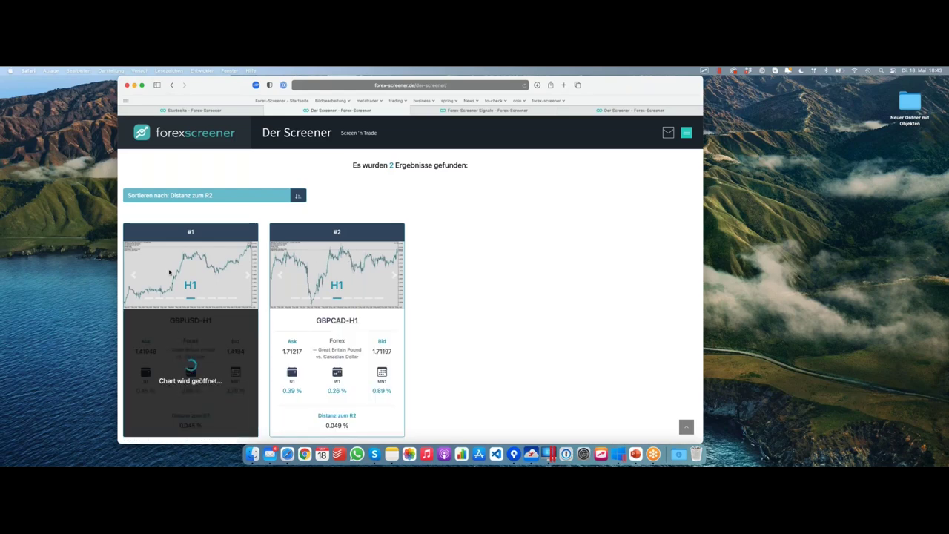
left_click(210, 335)
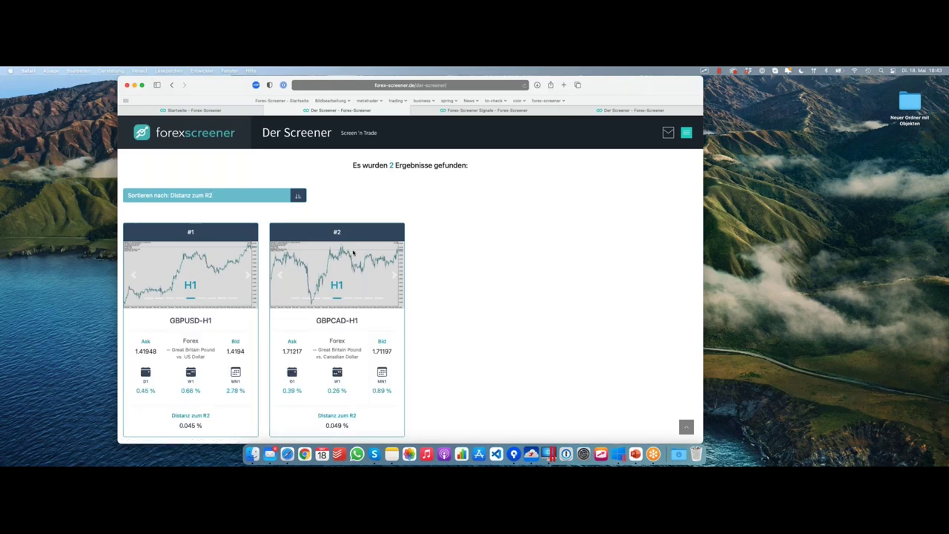
key("ctrl+Right")
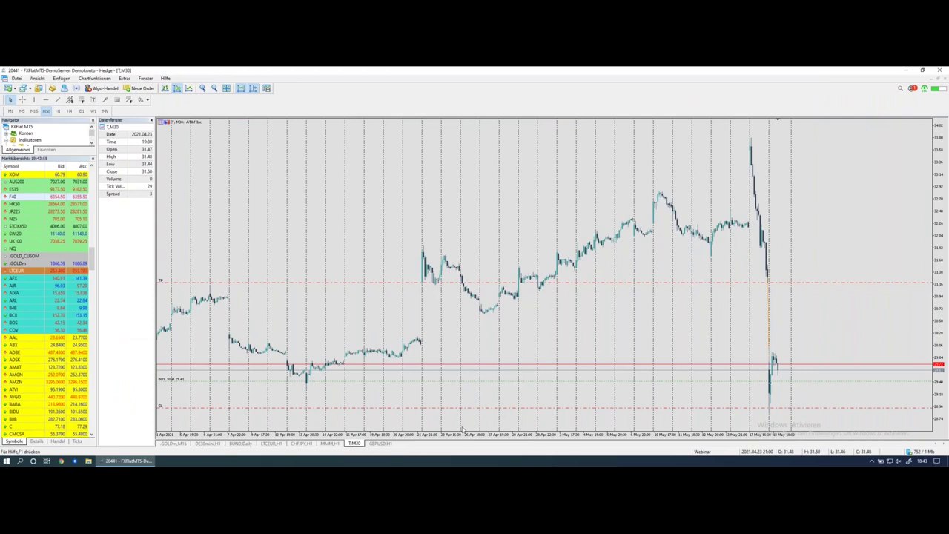
key("ctrl+Tab")
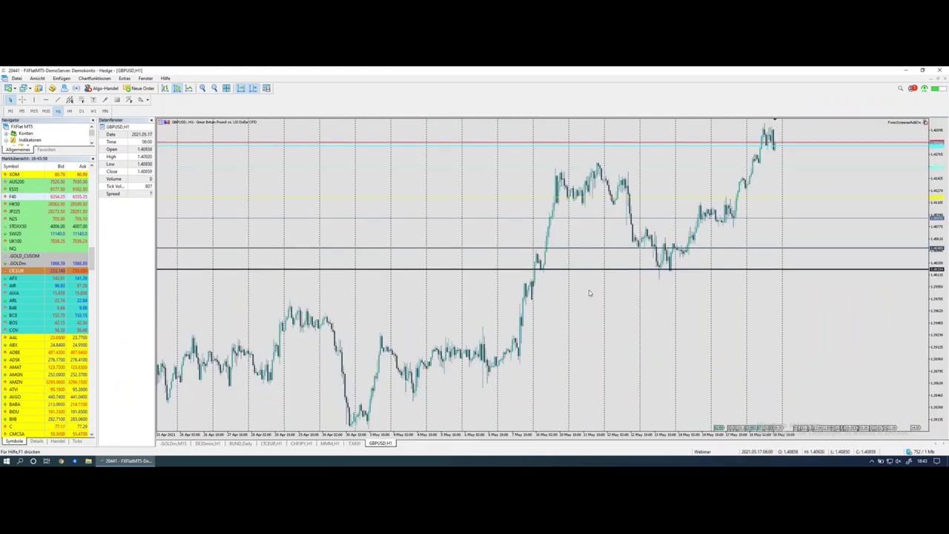
Compress the GBPUSD chart's price scale to fit the upper pivot lines, and check the daily timeframe before returning to H1
left_click_drag(589, 290, 890, 165)
scroll(882, 163, "down", 6)
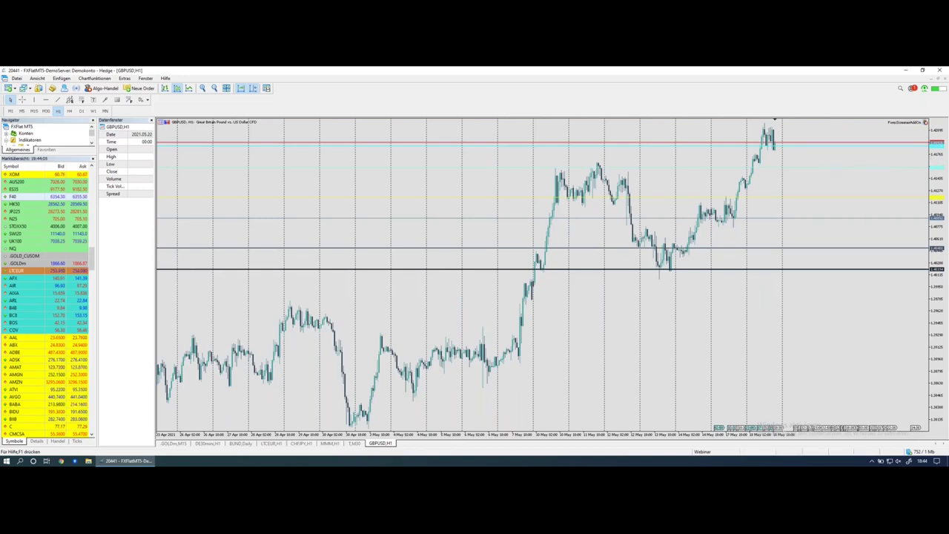
left_click_drag(938, 156, 935, 171)
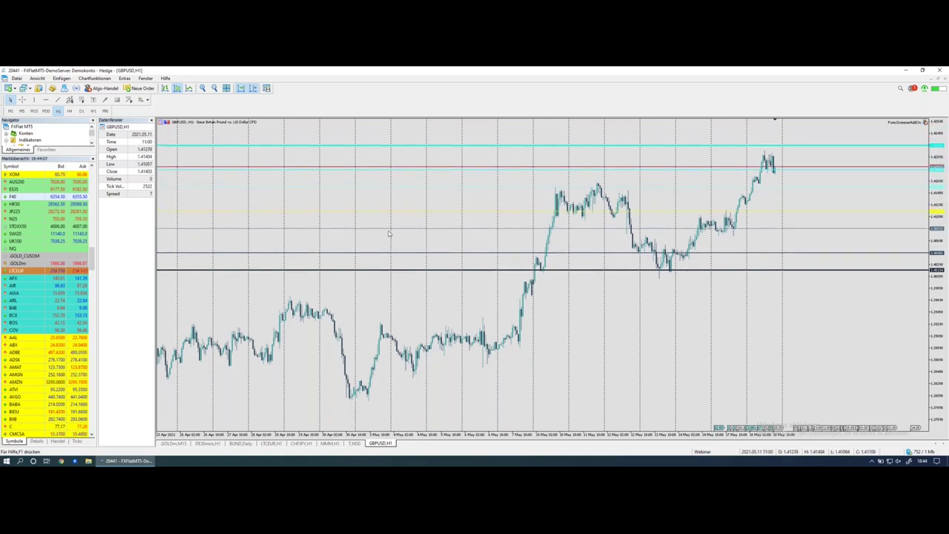
left_click(81, 110)
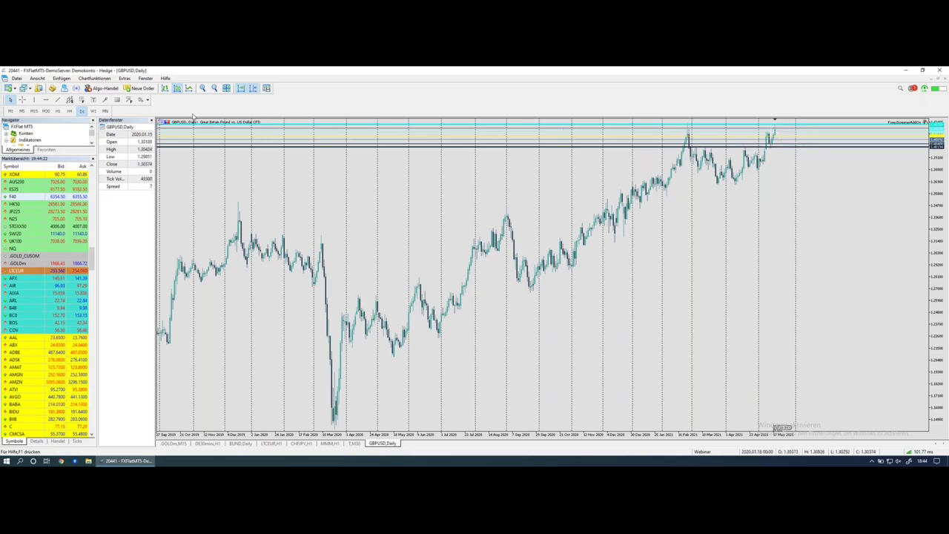
left_click(57, 110)
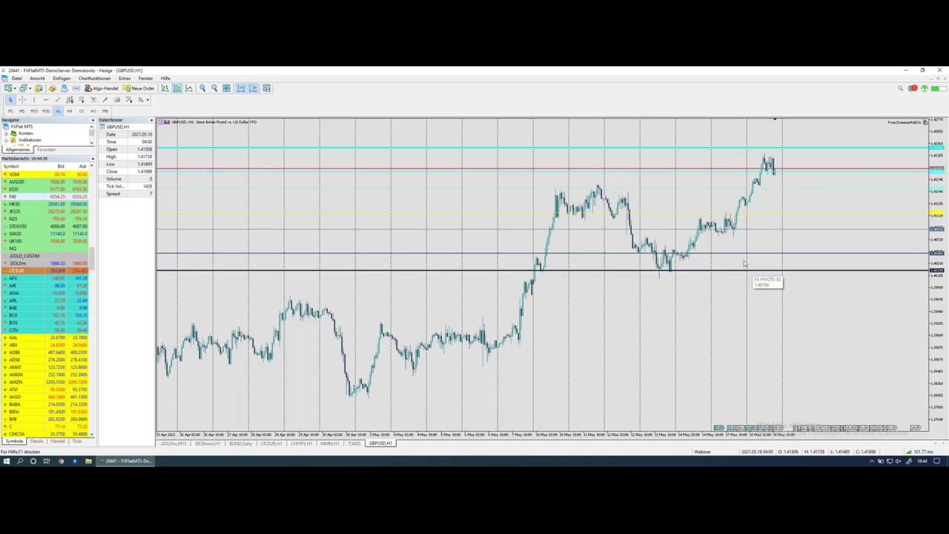
Point out the mid-May highs and the yellow central pivot line on the GBPUSD H1 chart with temporary freehand marks
mouse_move(711, 165)
left_mouse_down()
mouse_move(714, 233)
mouse_move(747, 241)
mouse_move(747, 170)
mouse_move(714, 166)
left_mouse_up()
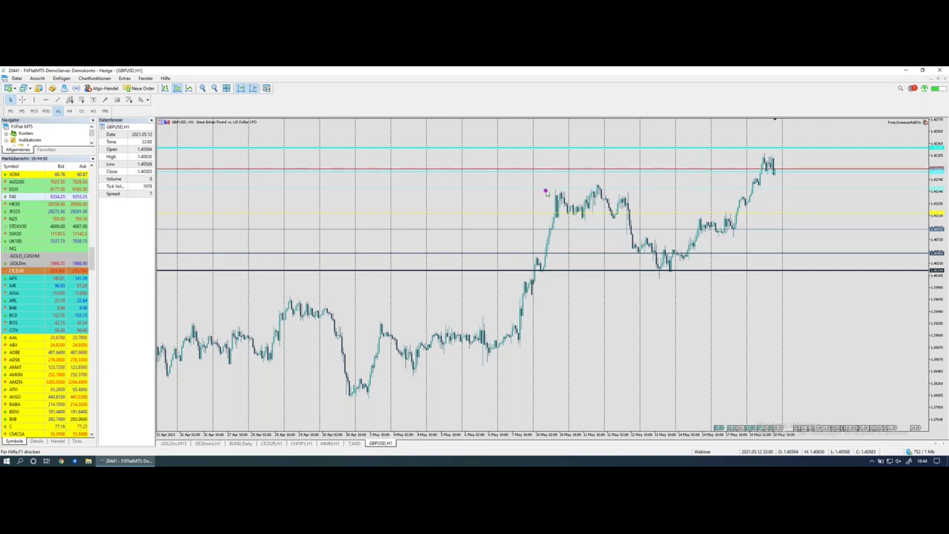
left_click_drag(569, 187, 540, 188)
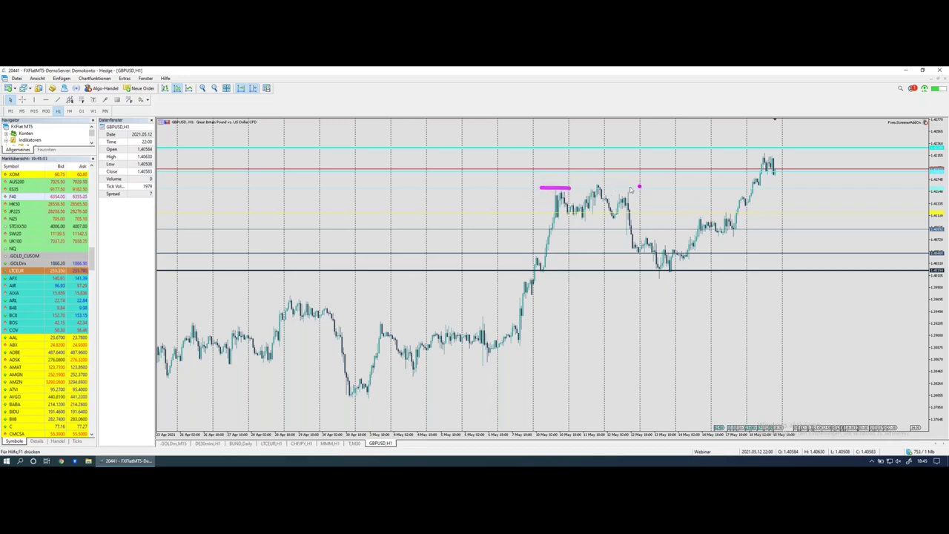
mouse_move(627, 189)
left_mouse_down()
mouse_move(640, 187)
mouse_move(576, 187)
mouse_move(631, 190)
left_mouse_up()
mouse_move(553, 210)
left_mouse_down()
mouse_move(580, 213)
mouse_move(597, 192)
mouse_move(613, 211)
mouse_move(623, 193)
mouse_move(629, 217)
left_mouse_up()
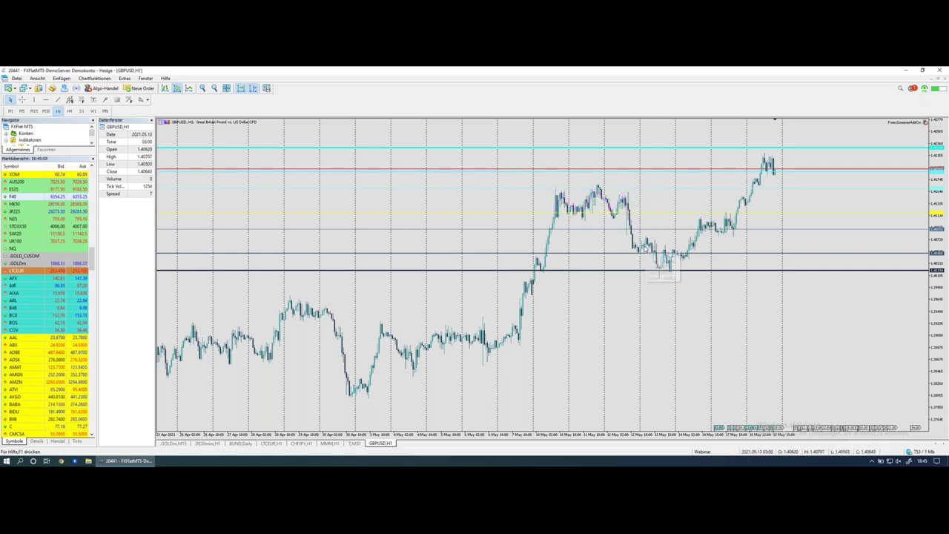
left_click(593, 214)
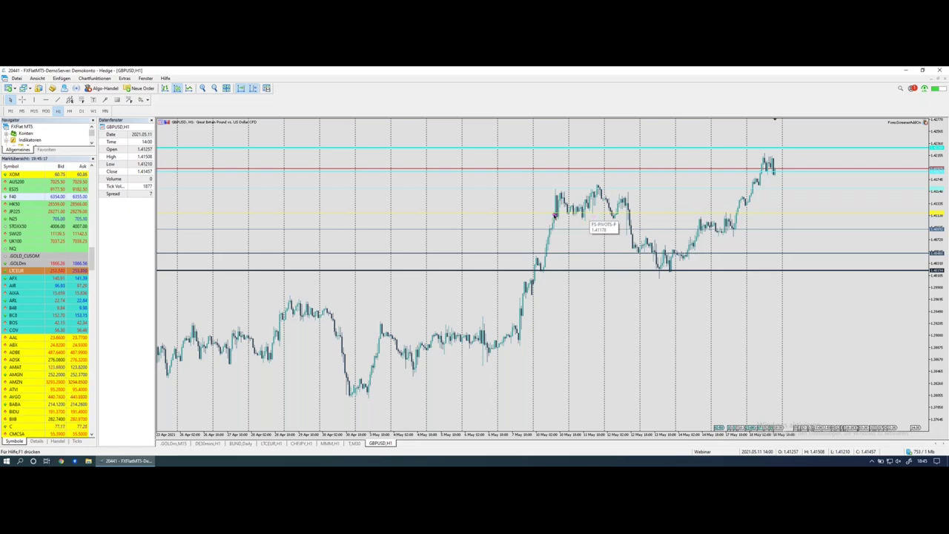
left_click(744, 214)
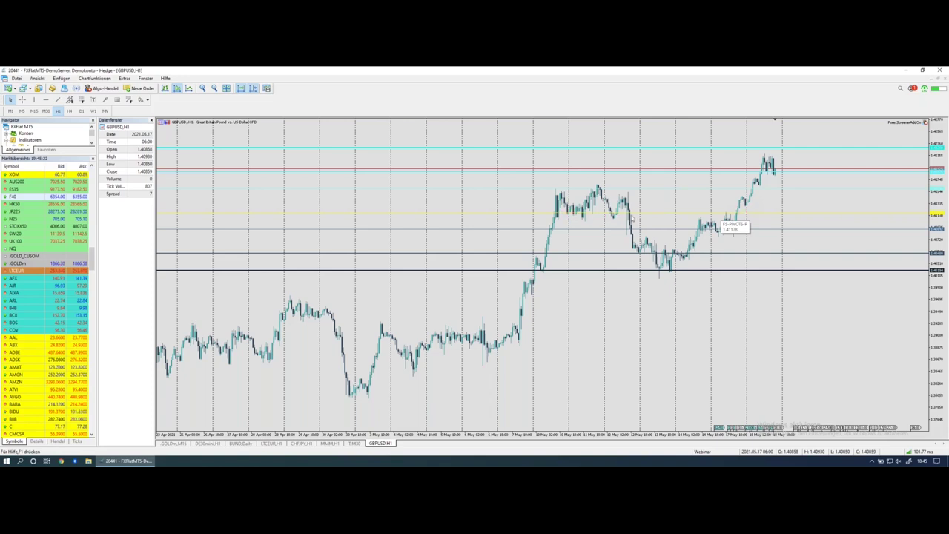
left_click_drag(551, 215, 635, 215)
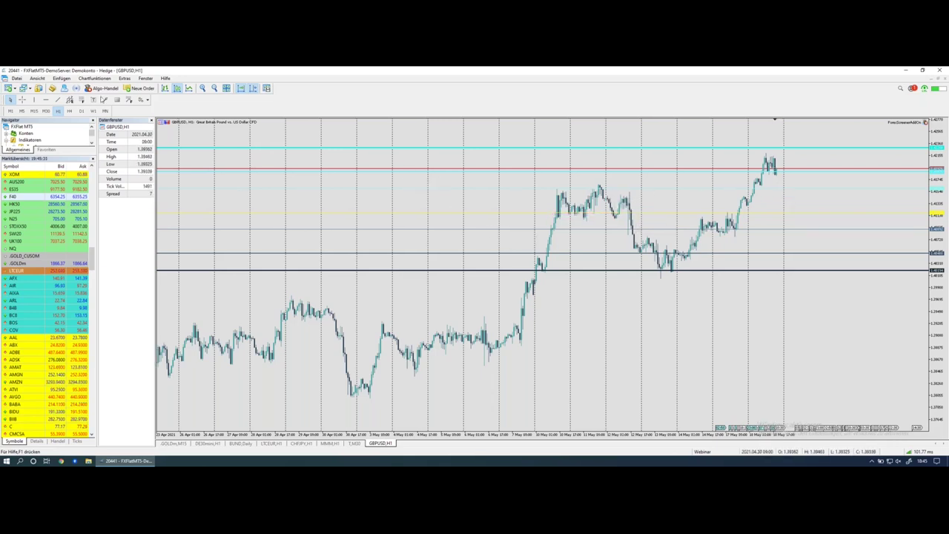
Change the GBPUSD chart to the H4 timeframe and point out the late-February highs around the R2 pivot line
left_click(70, 110)
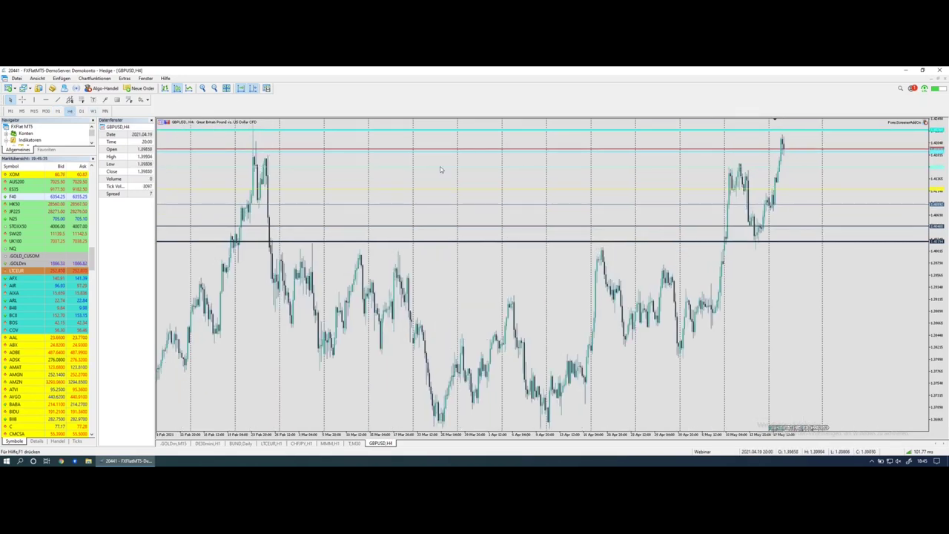
left_click_drag(256, 154, 297, 152)
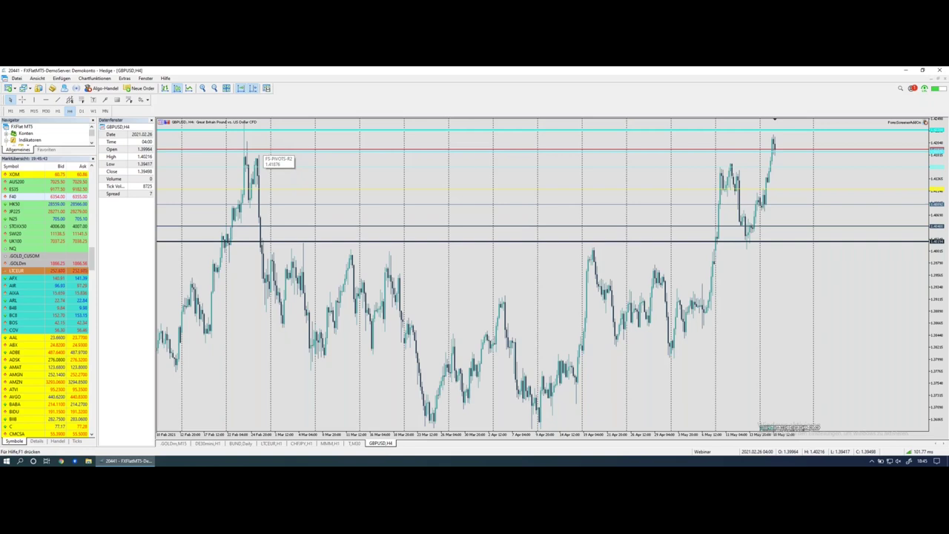
left_click(268, 151)
left_click_drag(229, 153, 273, 153)
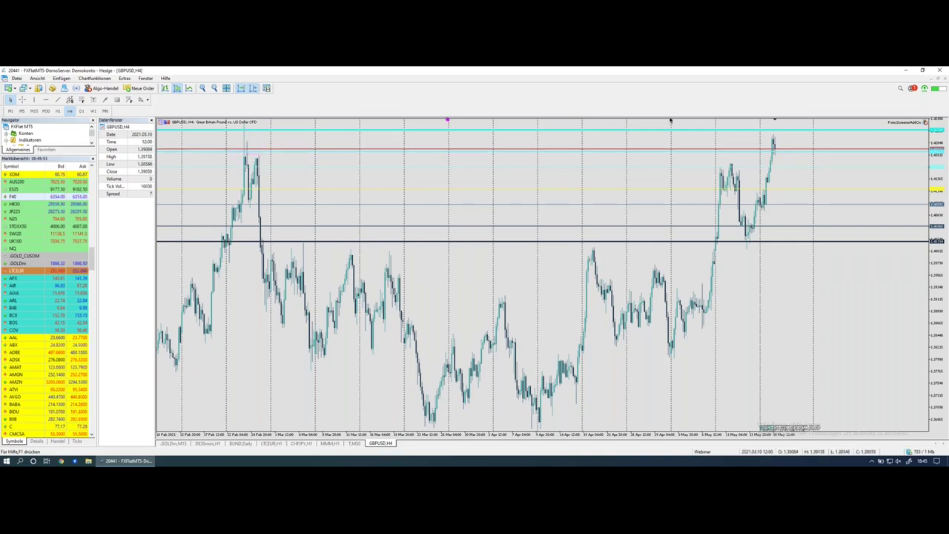
Point out the latest price move around the R2 pivot line on the GBPUSD H4 chart with temporary freehand marks
left_click(755, 148)
left_click(771, 159)
left_click_drag(773, 138, 775, 148)
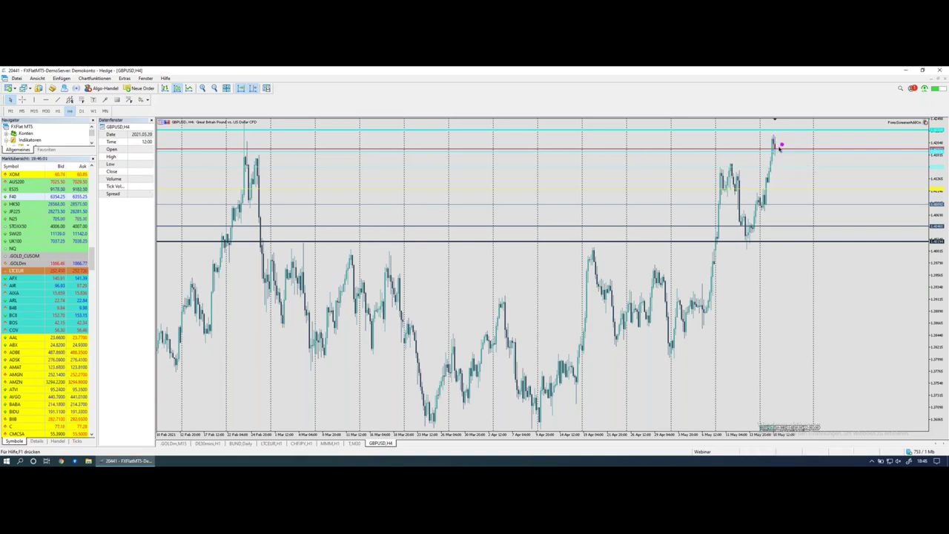
mouse_move(779, 137)
left_mouse_down()
mouse_move(788, 125)
mouse_move(781, 152)
mouse_move(788, 130)
left_mouse_up()
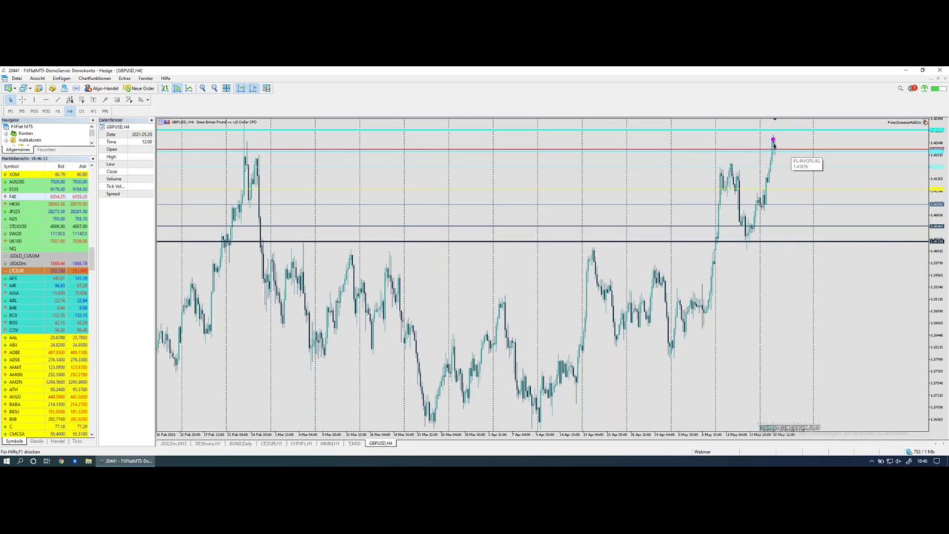
mouse_move(773, 138)
left_mouse_down()
mouse_move(780, 158)
mouse_move(786, 154)
left_mouse_up()
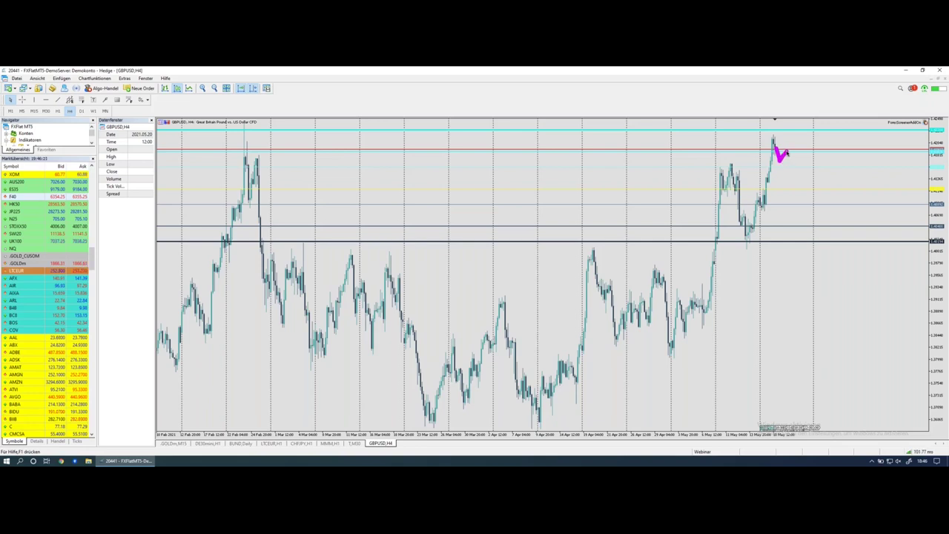
left_click_drag(790, 158, 805, 186)
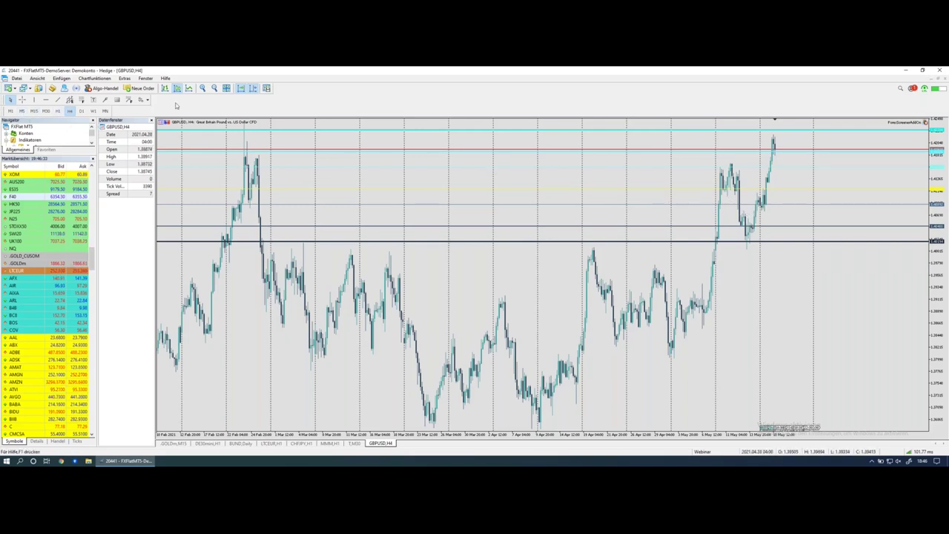
Change the GBPUSD chart to M5, show more history, and mark the upper and lower bounds of the latest sideways range
left_click(22, 110)
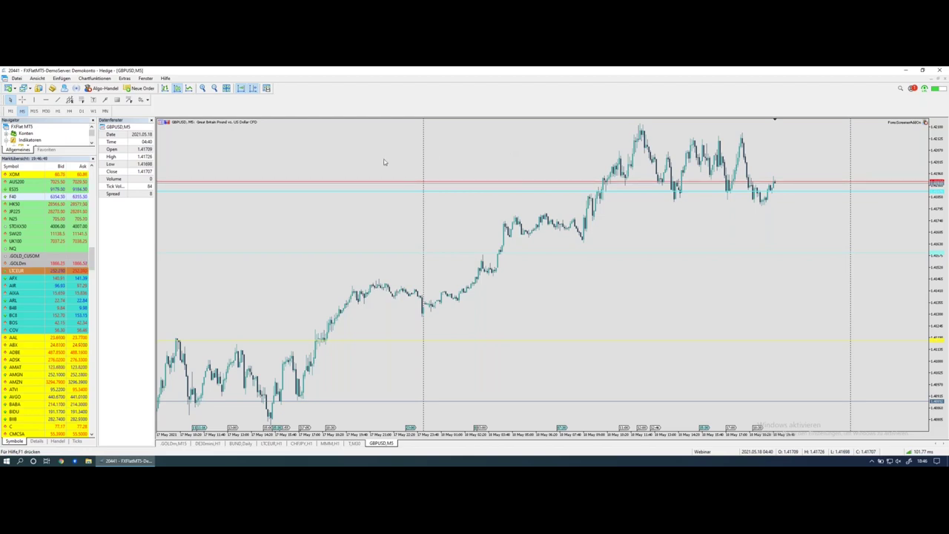
left_click(215, 88)
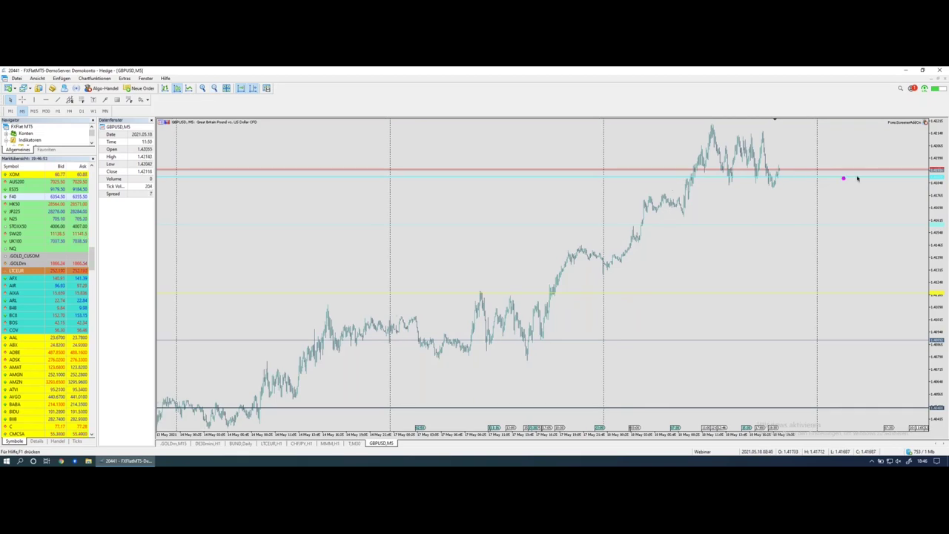
left_click_drag(702, 190, 797, 190)
left_click_drag(709, 127, 780, 136)
left_click_drag(730, 186, 786, 186)
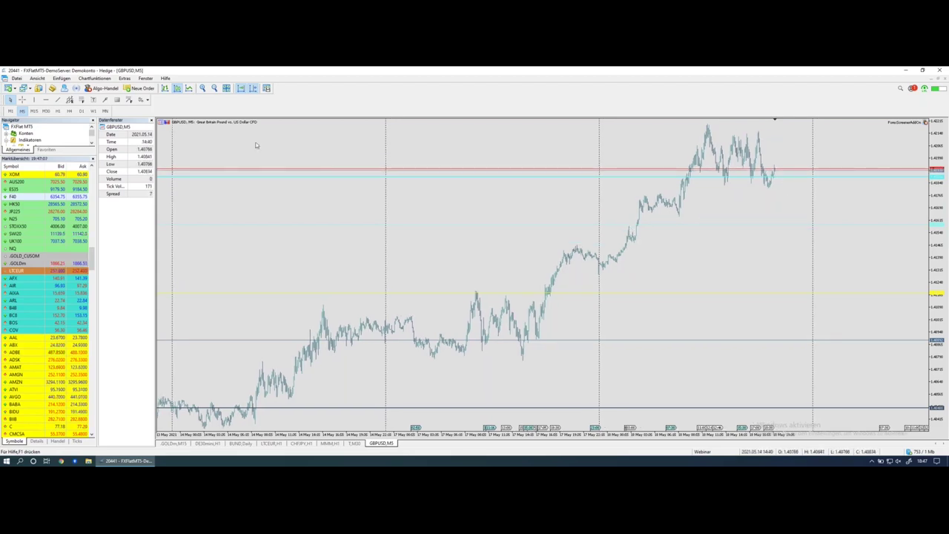
Point out possible moves from the latest GBPUSD price on the H4 timeframe, and return the chart to M5
left_click(69, 111)
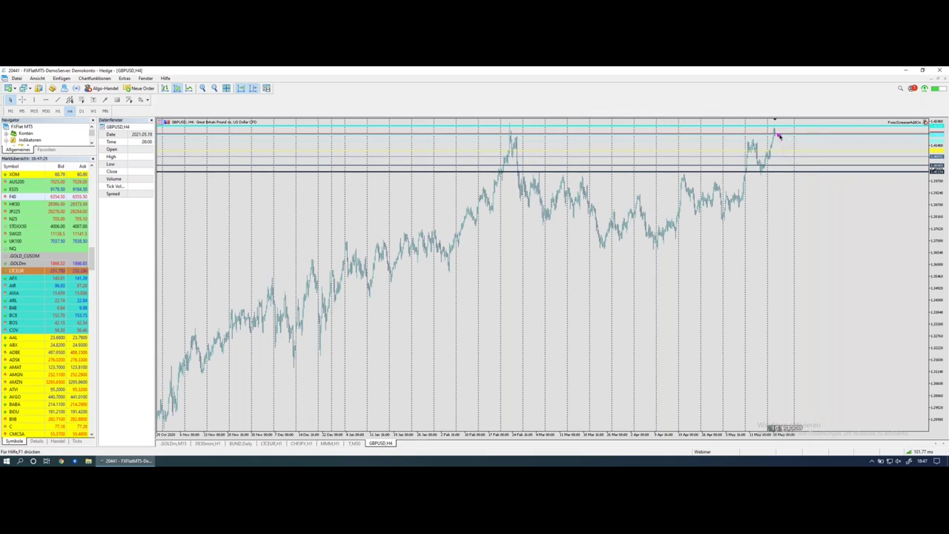
left_click_drag(782, 142, 820, 142)
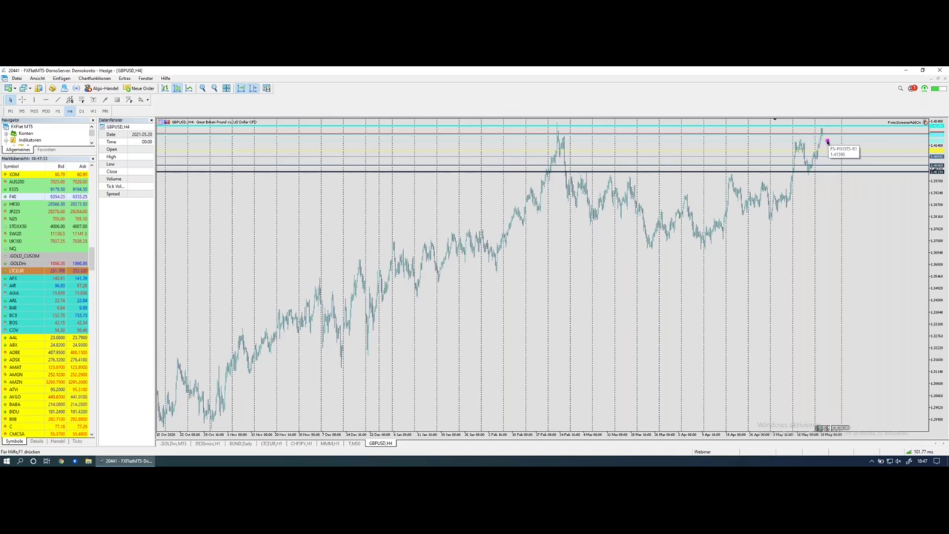
left_click_drag(828, 141, 835, 130)
scroll(835, 130, "down", 1)
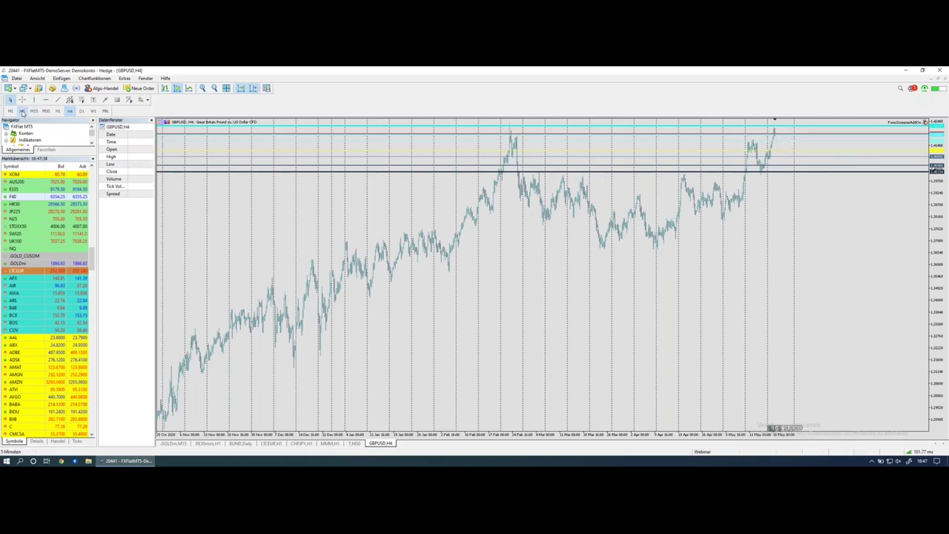
left_click(22, 111)
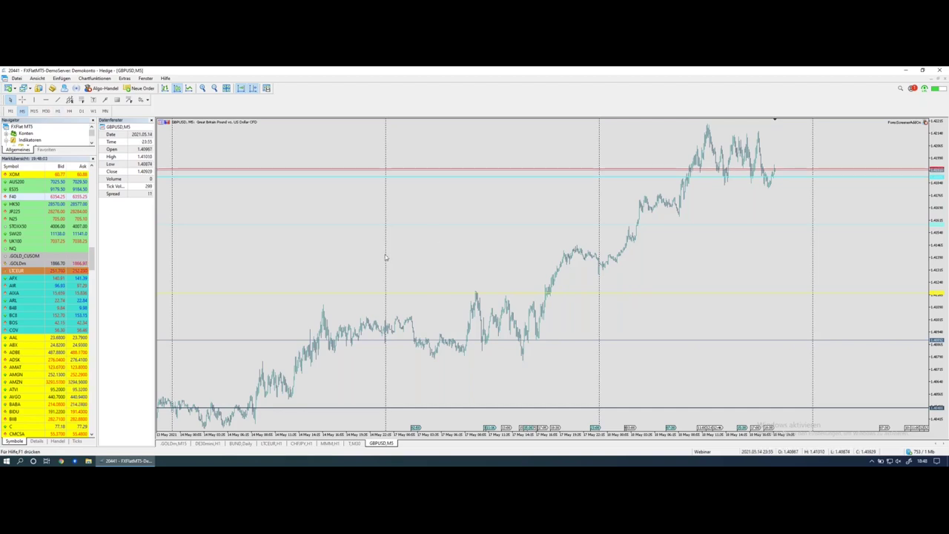
Switch to the forexscreener results and open the GBPCAD-H1 hit as a chart in MetaTrader 5
key("ctrl+Left")
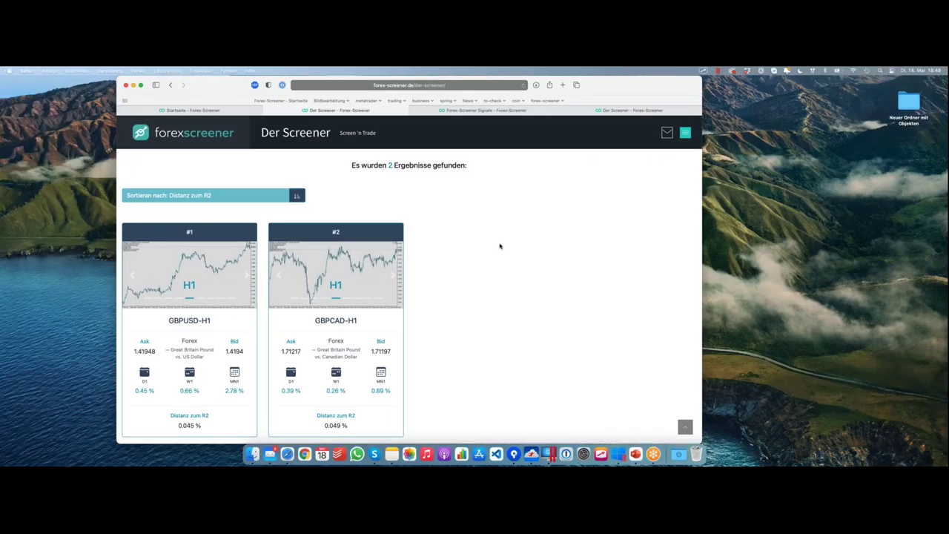
mouse_move(360, 326)
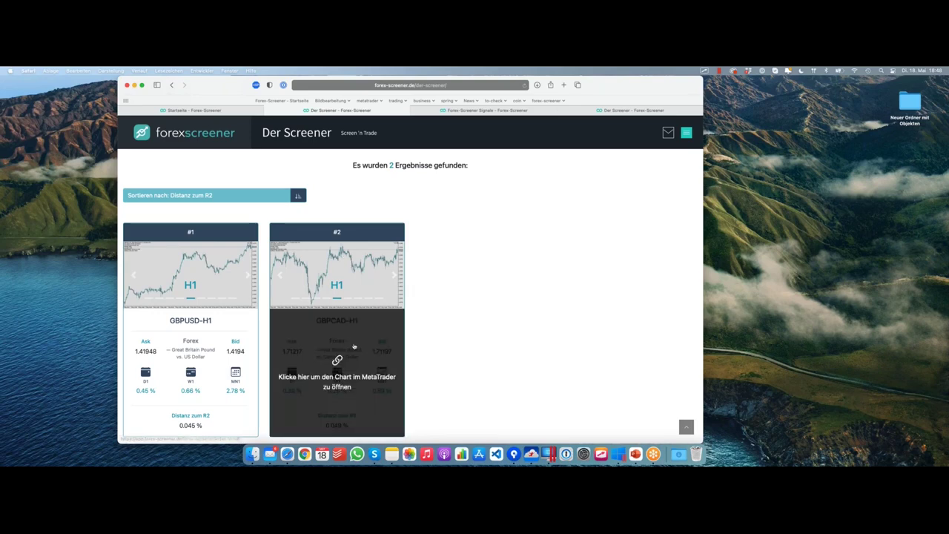
left_click(377, 354)
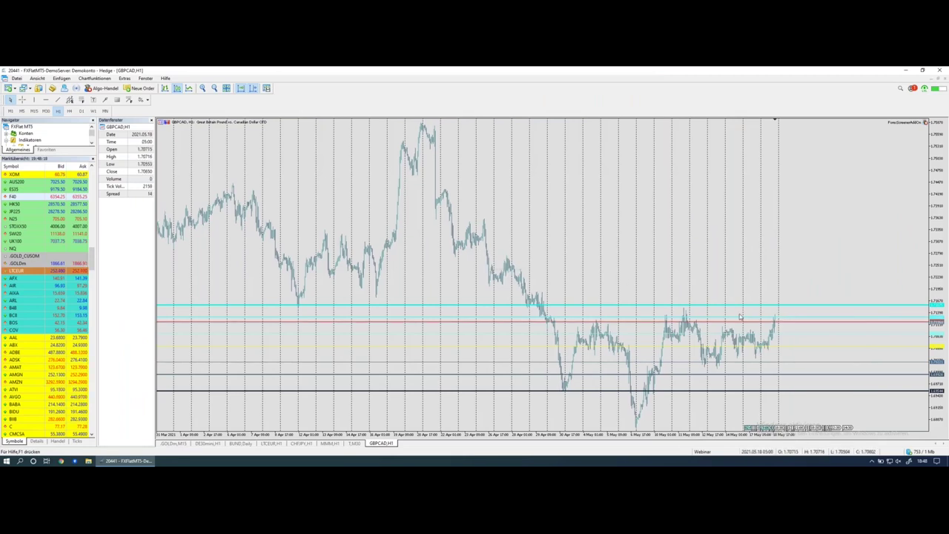
Check the GBPCAD chart on the daily timeframe and trace the decline since late February on H4
left_click(82, 110)
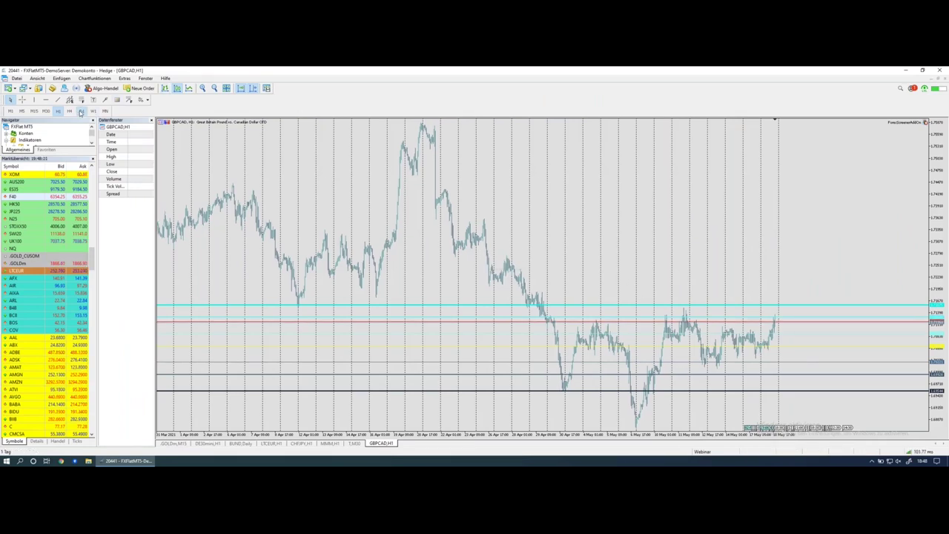
scroll(430, 202, "up", 6)
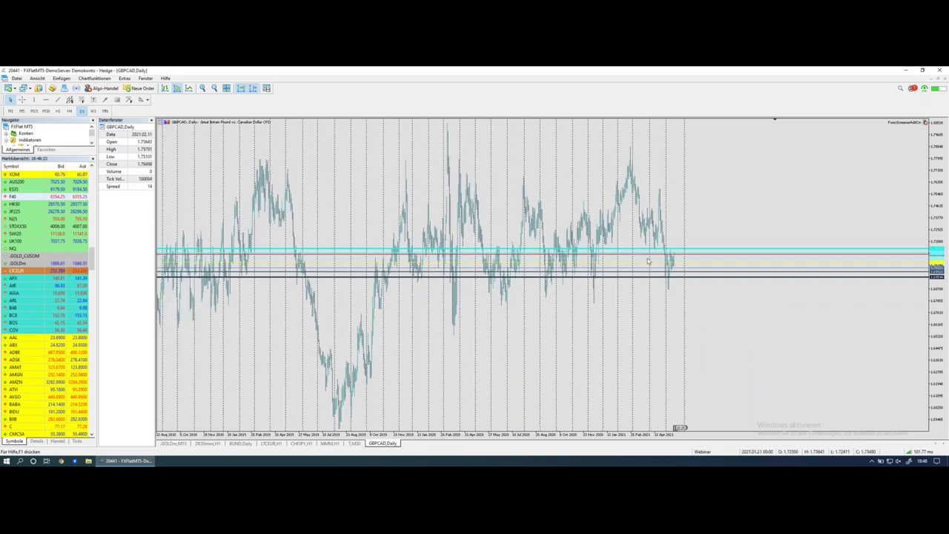
scroll(565, 236, "up", 2)
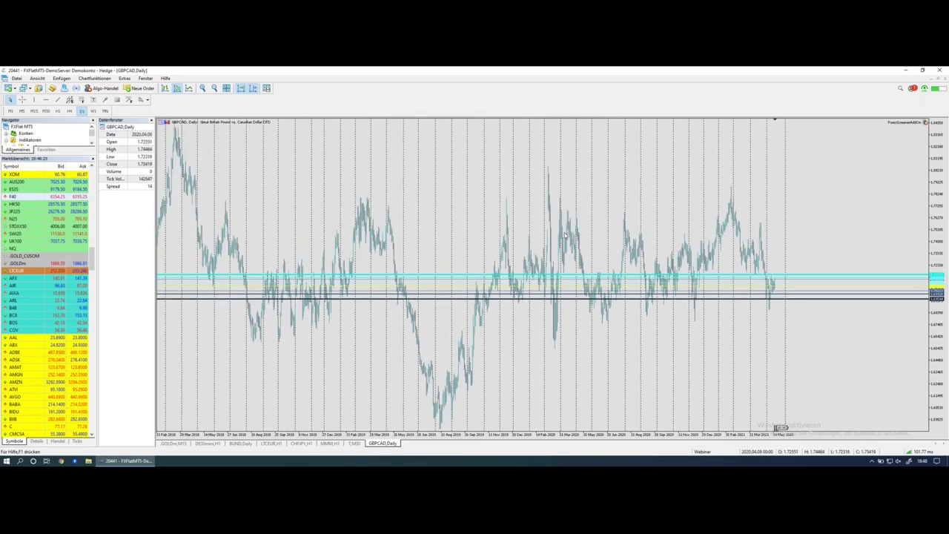
left_click(69, 111)
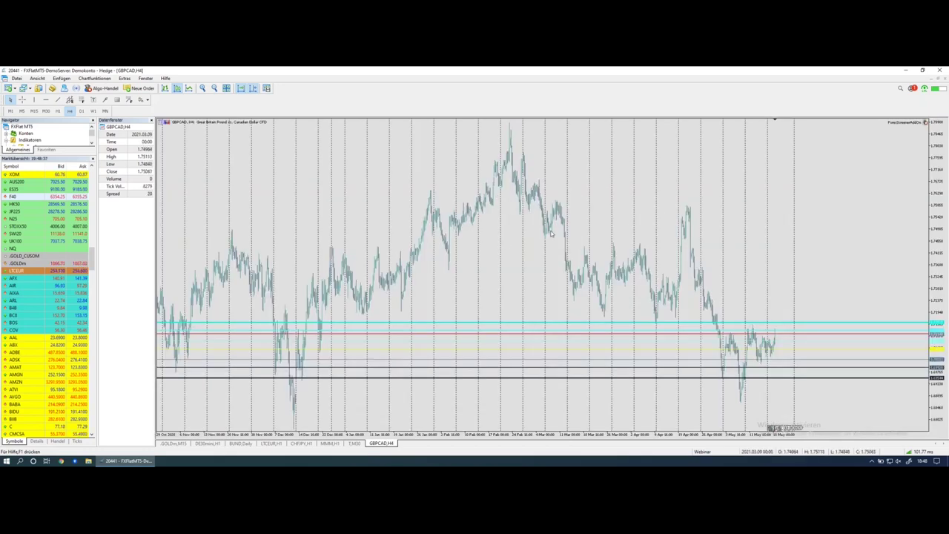
mouse_move(508, 141)
left_mouse_down()
mouse_move(625, 288)
mouse_move(776, 398)
left_mouse_up()
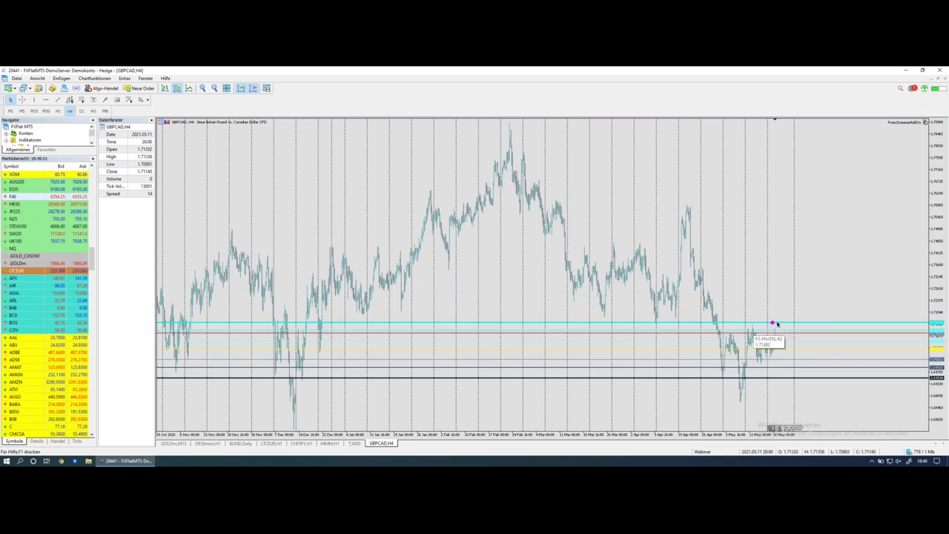
Zoom in on the GBPCAD chart at M15, point out the latest price at the upper pivot lines, and change to M30
left_click(34, 111)
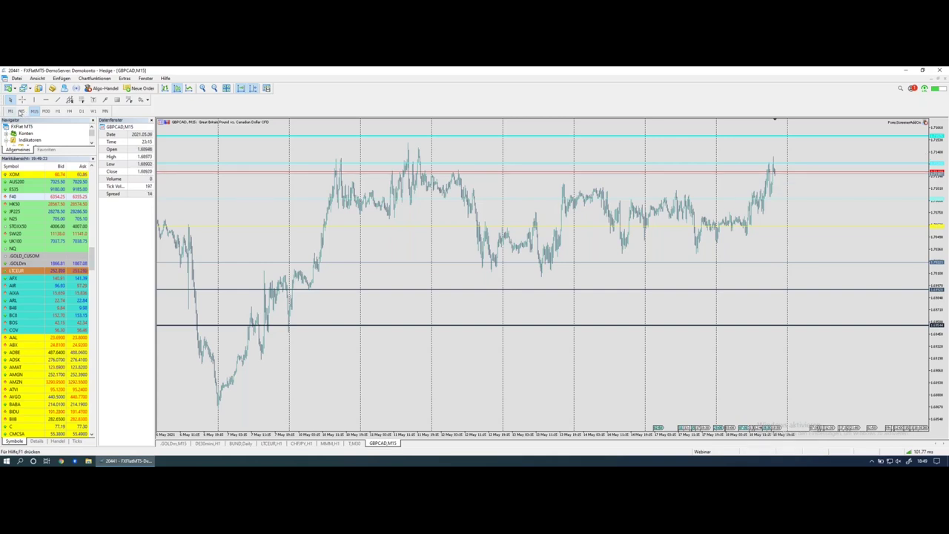
left_click(203, 90)
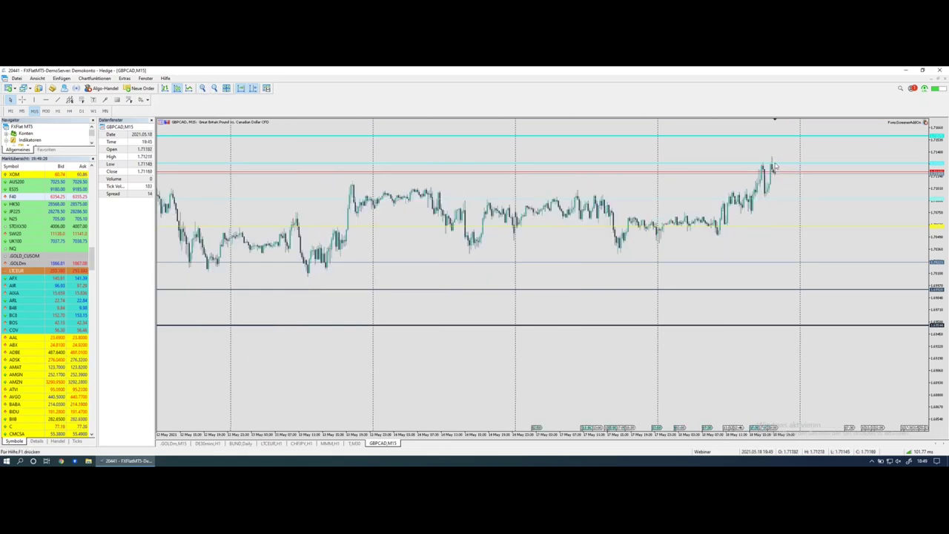
mouse_move(772, 163)
left_mouse_down()
mouse_move(786, 137)
mouse_move(817, 192)
left_mouse_up()
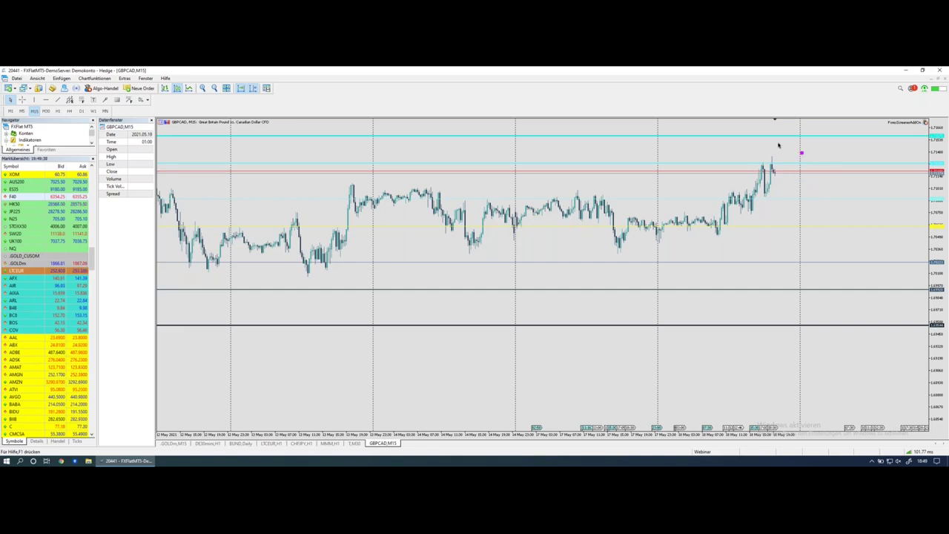
left_click_drag(773, 140, 812, 141)
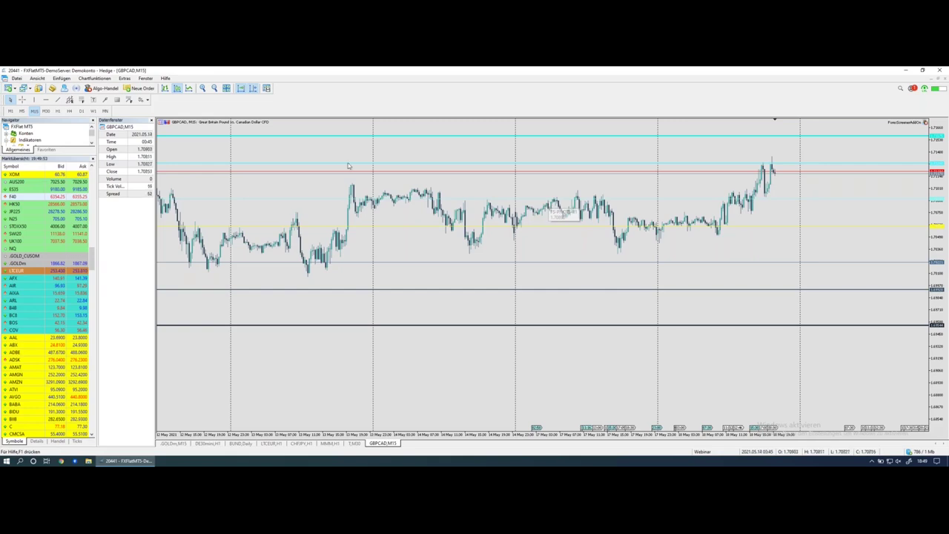
left_click(46, 112)
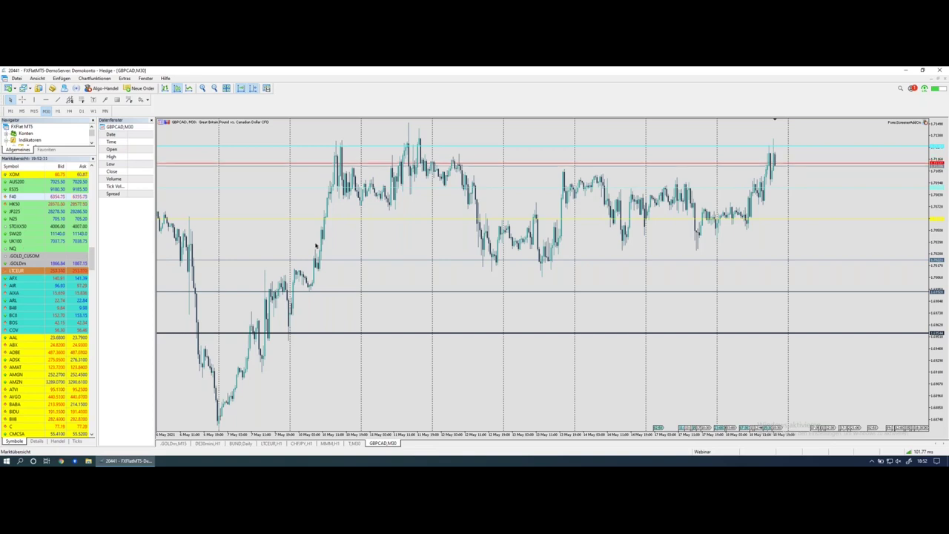
Switch back to forexscreener and remove the 0.1% distance-to-R2 filter from the screener
key("ctrl+Left")
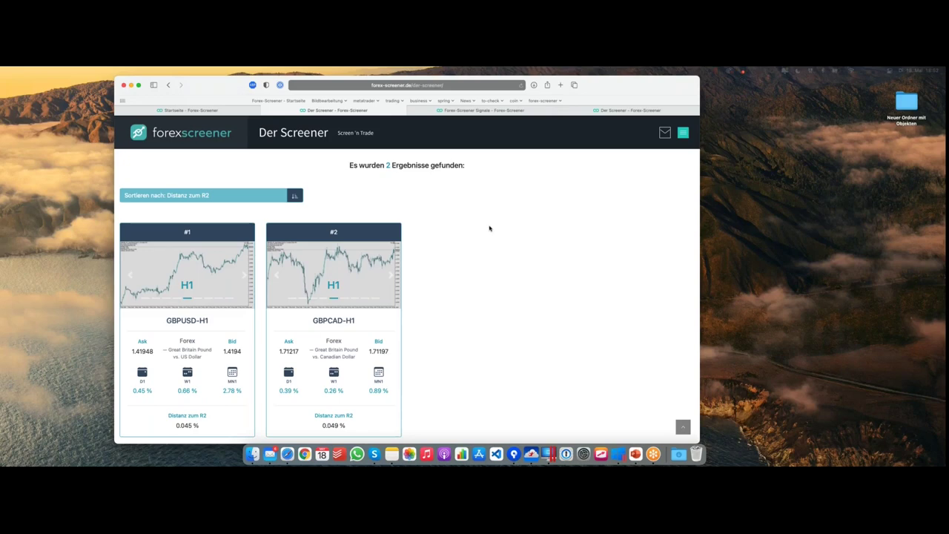
scroll(489, 227, "up", 5)
scroll(484, 234, "down", 1)
scroll(483, 234, "up", 1)
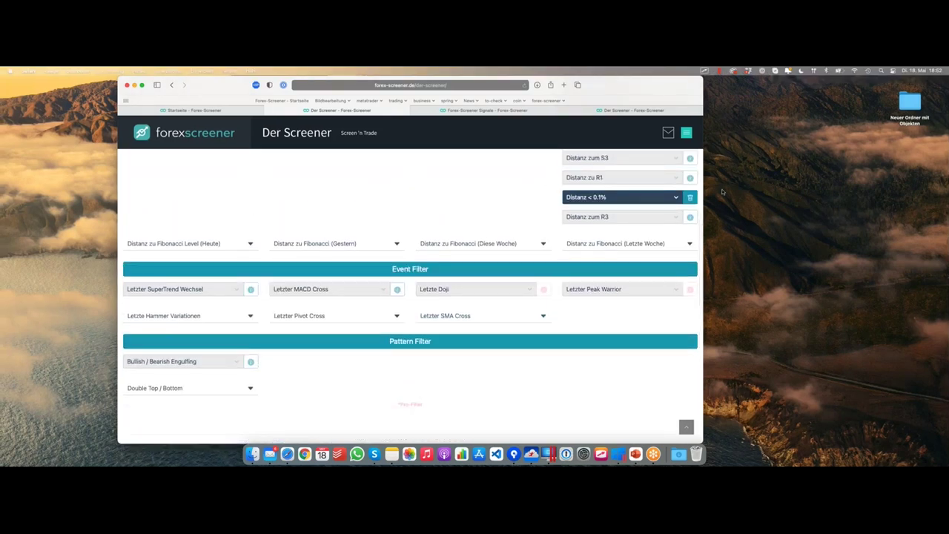
left_click(690, 198)
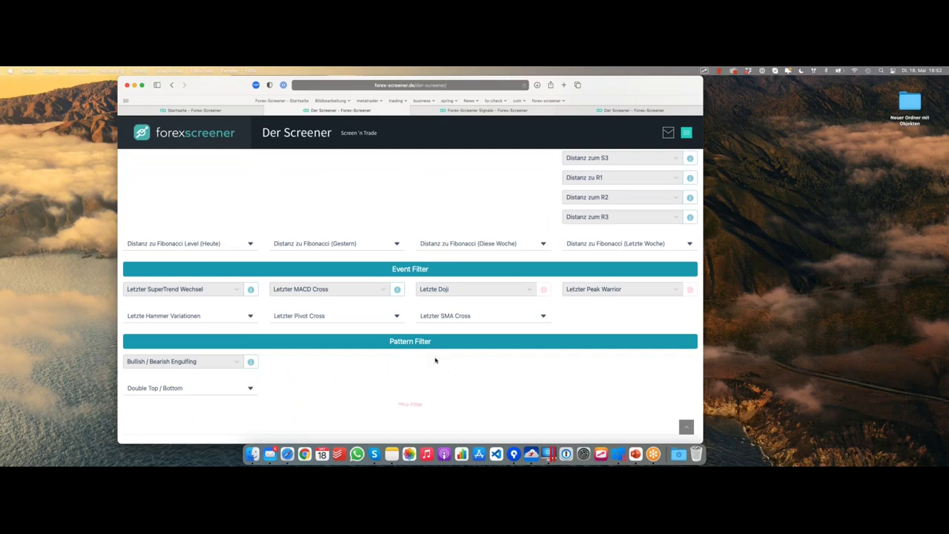
Point out the Pattern Filter section and expand the "Letzte Hammer Variationen" event filters
left_click_drag(400, 341, 465, 347)
left_click(408, 361)
left_click(234, 317)
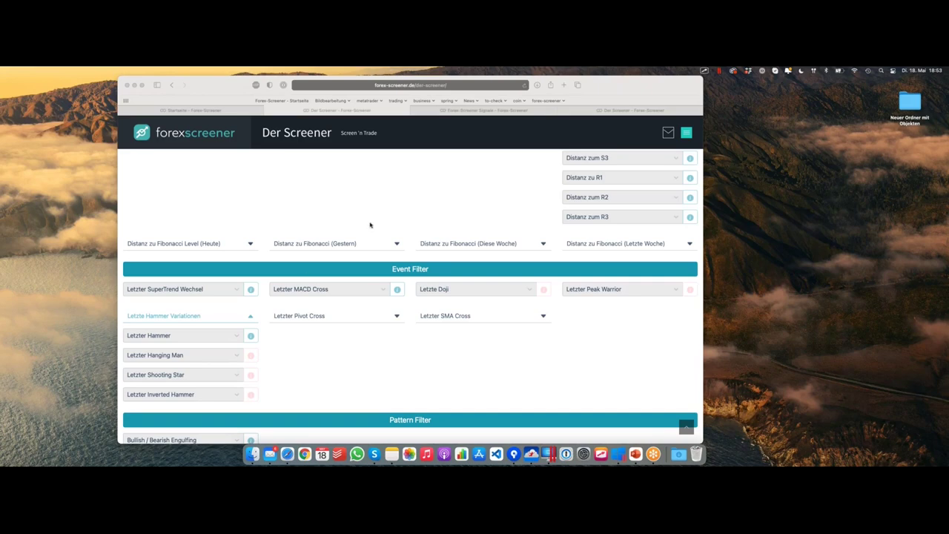
Show the saved filter setups, enter "vghvgjhv" as a trial setup name, and clear it without saving
scroll(371, 225, "up", 10)
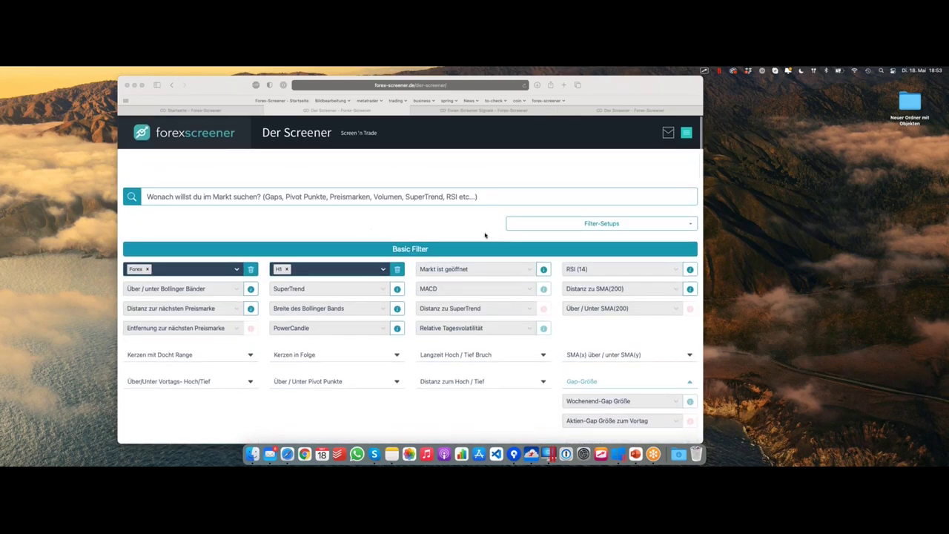
left_click(449, 232)
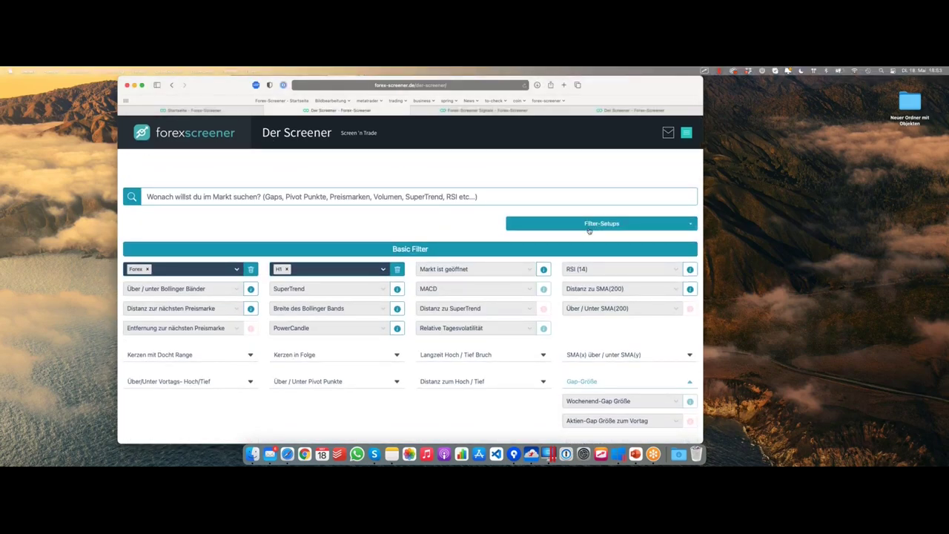
left_click(646, 224)
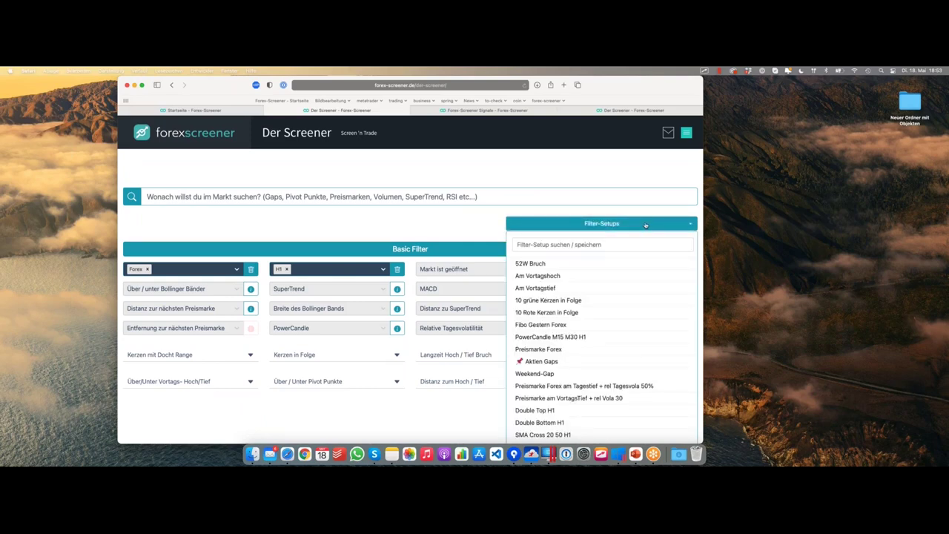
left_click(575, 245)
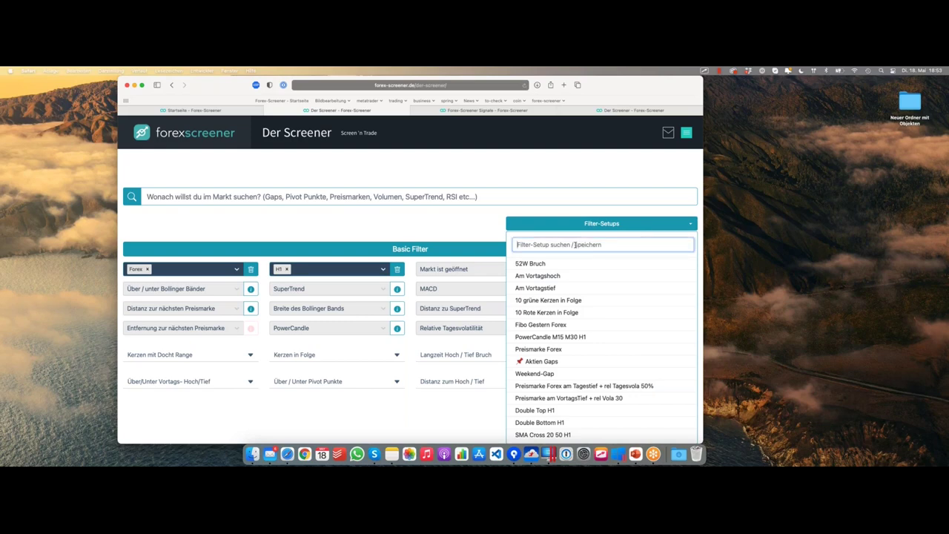
type("vghvgjhv")
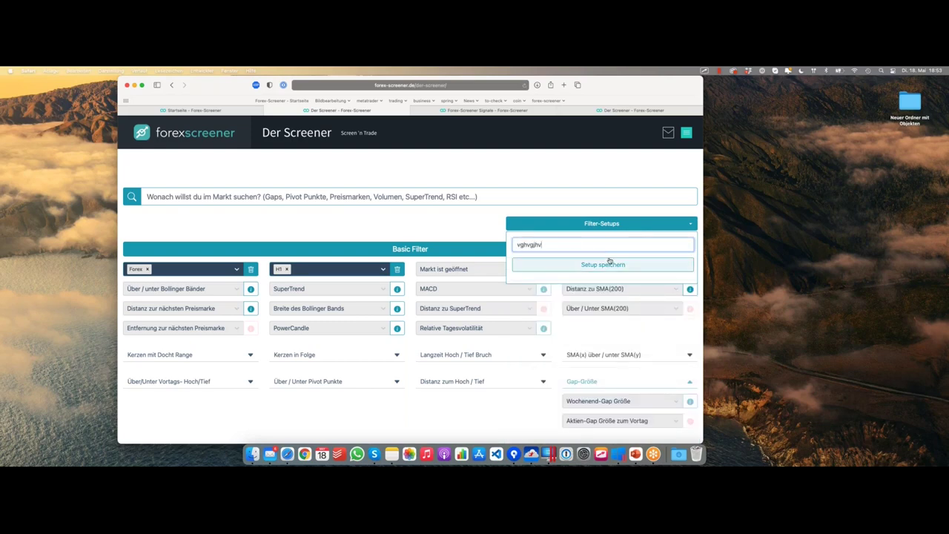
key("BackSpace")
key("BackSpace")
key("BackSpace")
key("BackSpace")
key("BackSpace")
key("BackSpace")
key("BackSpace")
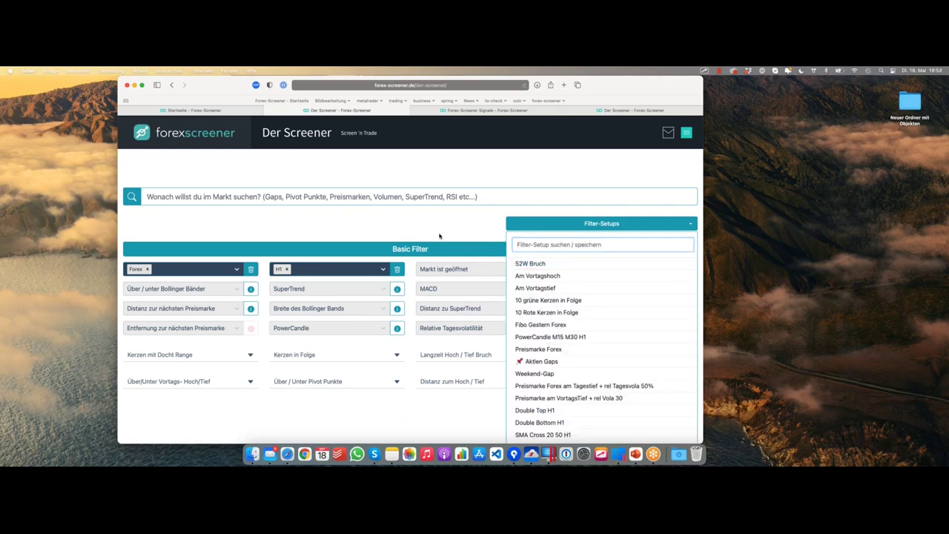
left_click(440, 238)
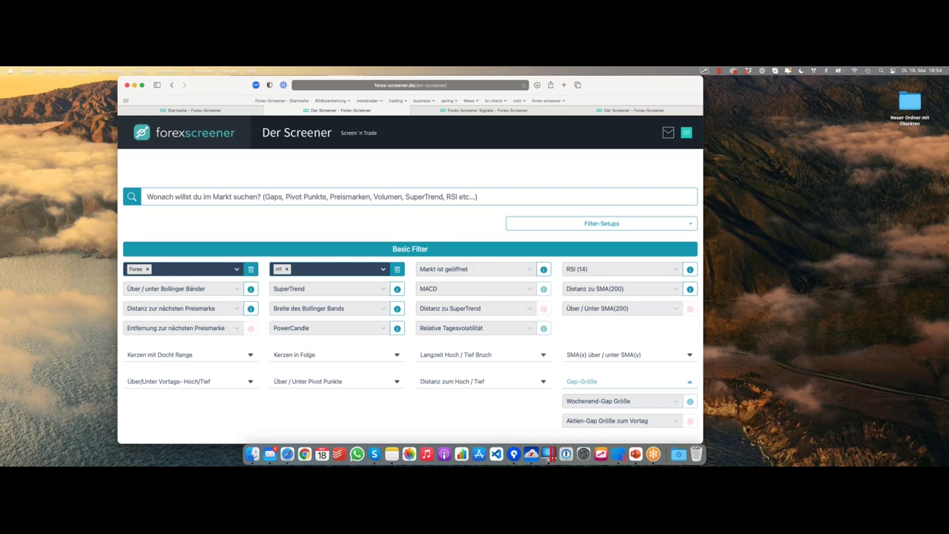
Show the list of saved filter setups, close it, and point out the Basic Filter area with a freehand line
left_click(586, 227)
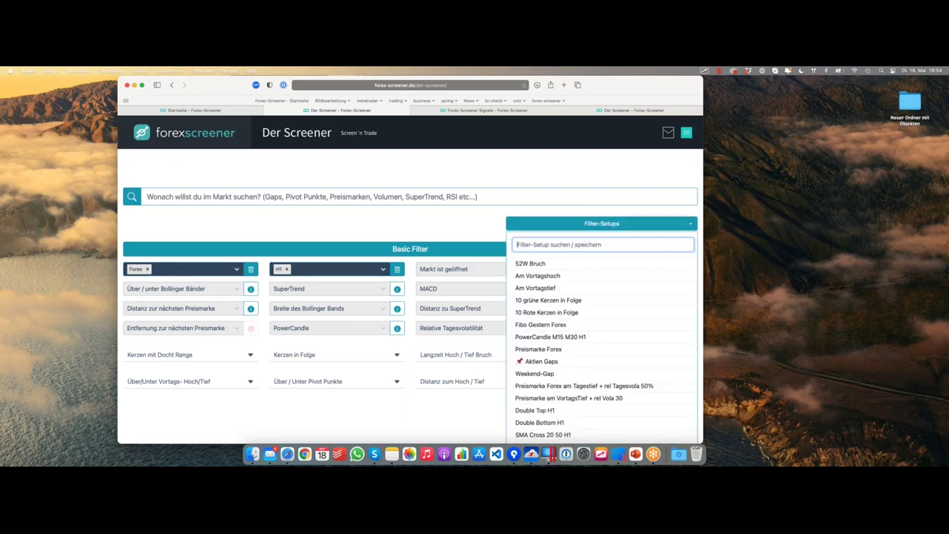
left_click(562, 227)
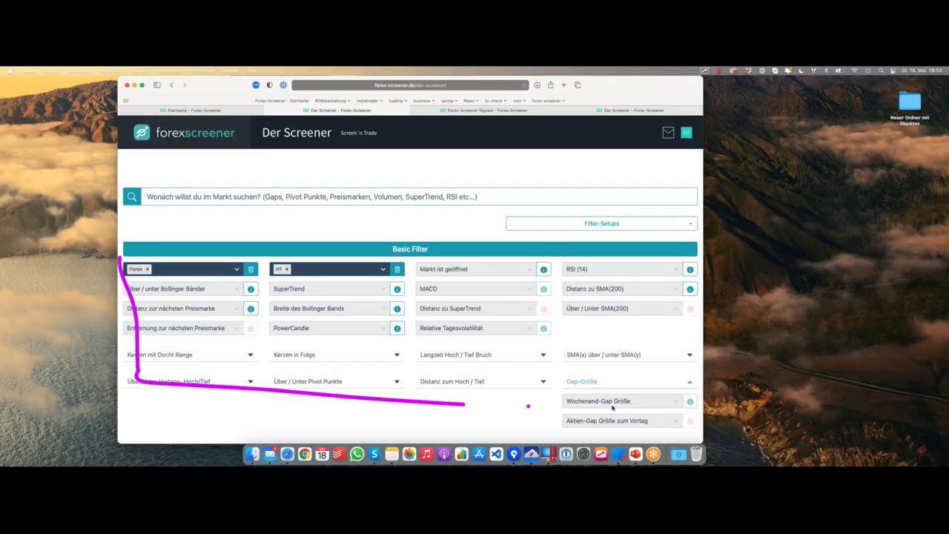
mouse_move(613, 406)
left_mouse_down()
mouse_move(675, 365)
mouse_move(280, 263)
mouse_move(149, 259)
left_mouse_up()
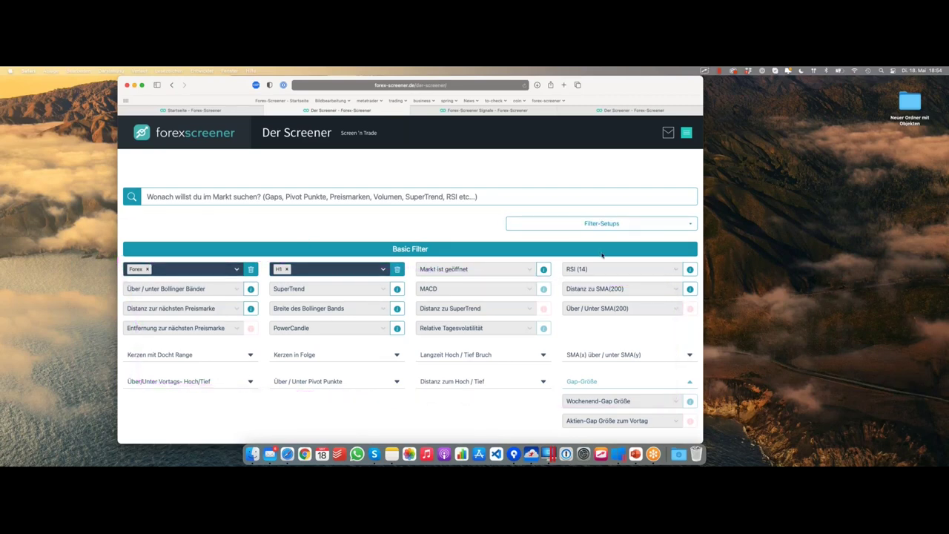
scroll(602, 256, "down", 2)
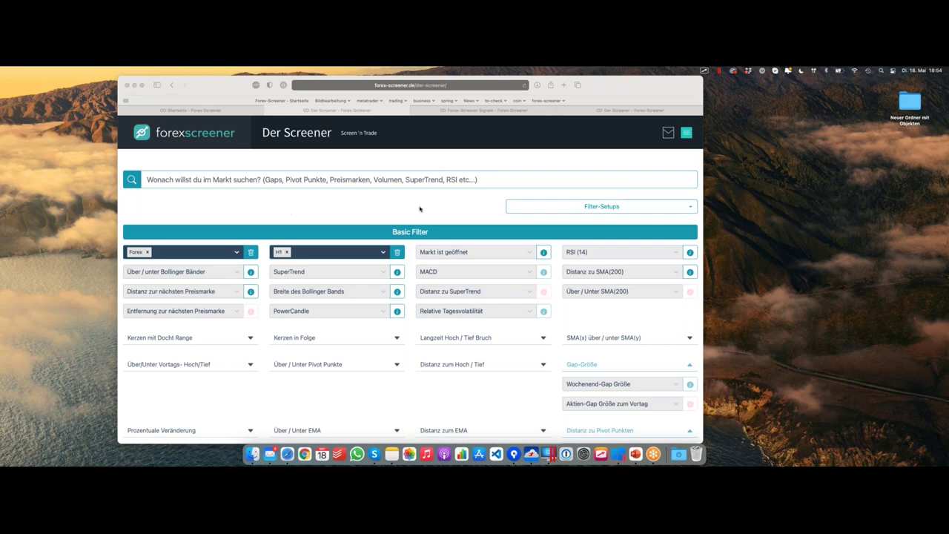
Return to the Forex-Screener start page, point out its web address, and open the "Zugang erstellen" registration page
left_click(211, 112)
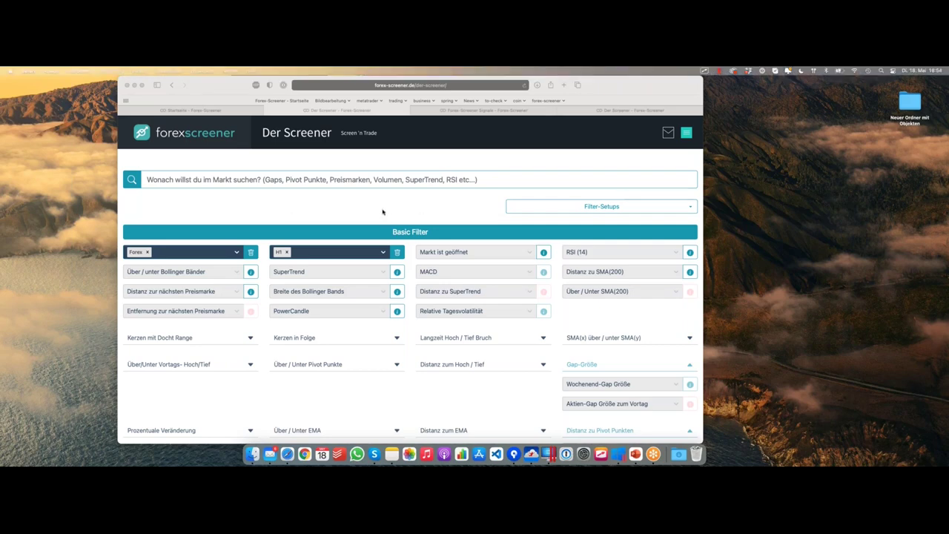
left_click(209, 112)
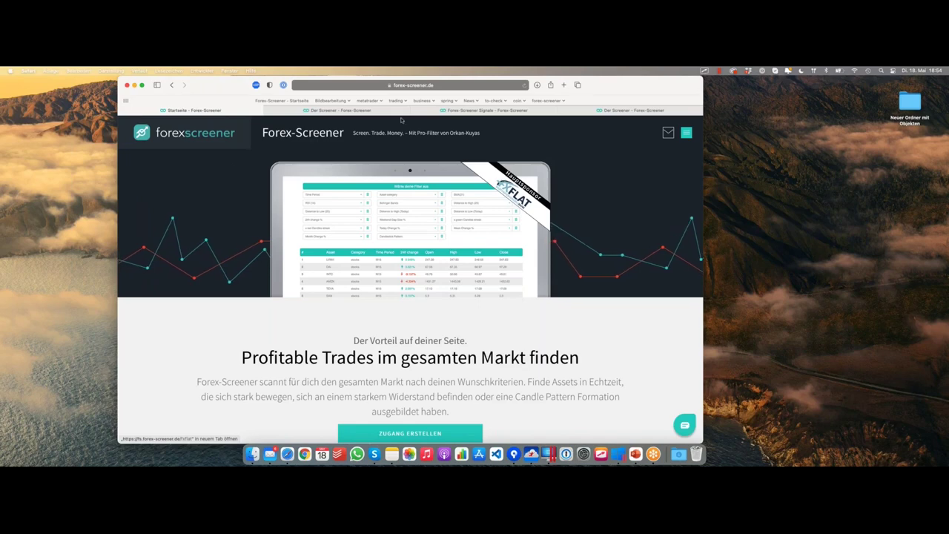
left_click(426, 85)
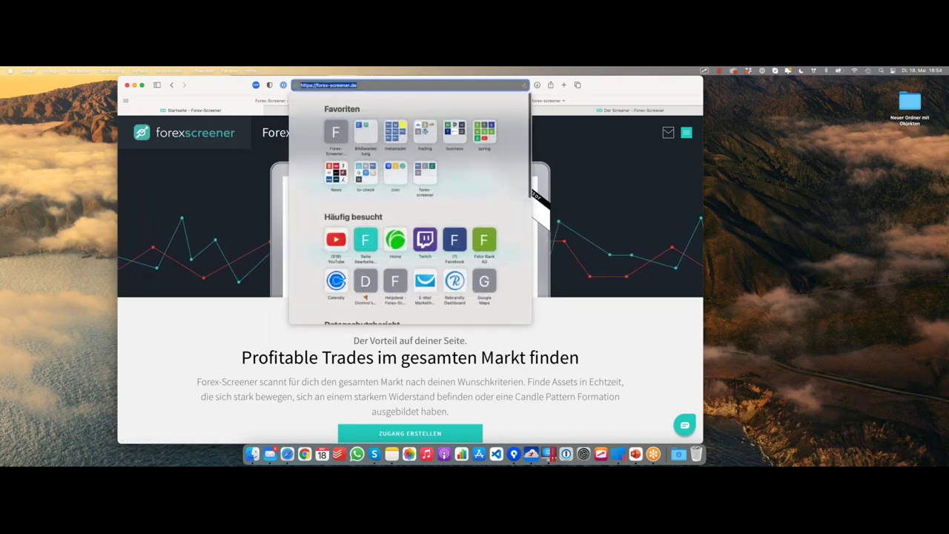
left_click(629, 321)
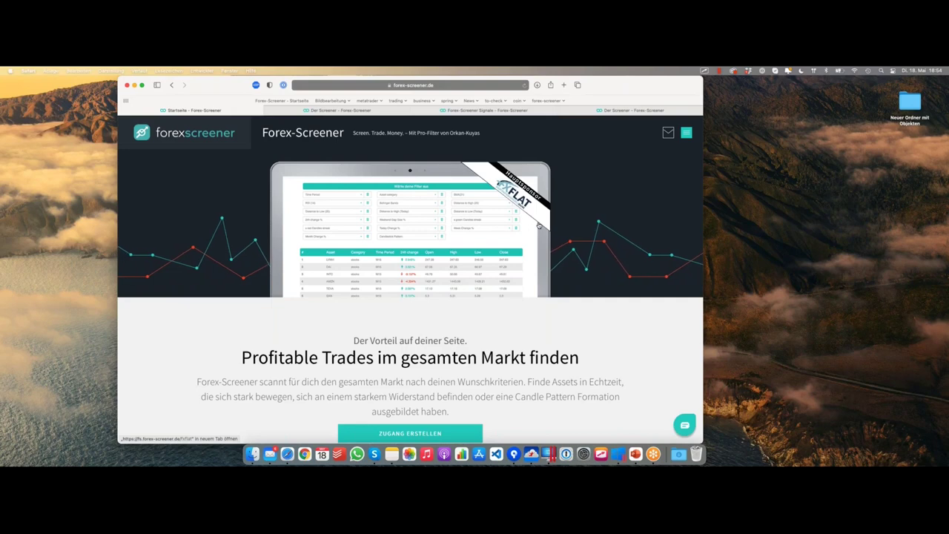
scroll(482, 334, "down", 1)
left_click(422, 405)
scroll(445, 334, "down", 1)
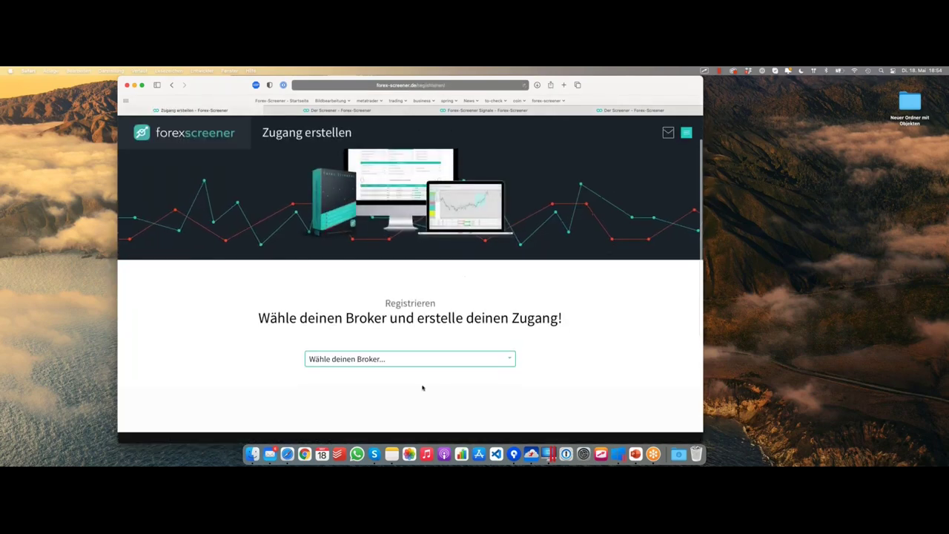
Choose "Ich bin bei FXFlat oder CapTrader" as the broker option to bring up the free access application
left_click(489, 358)
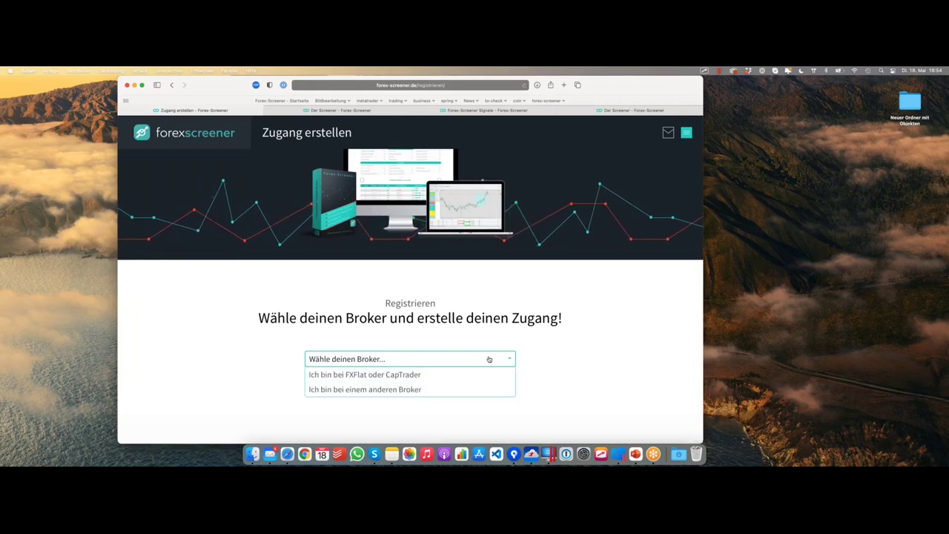
left_click(405, 376)
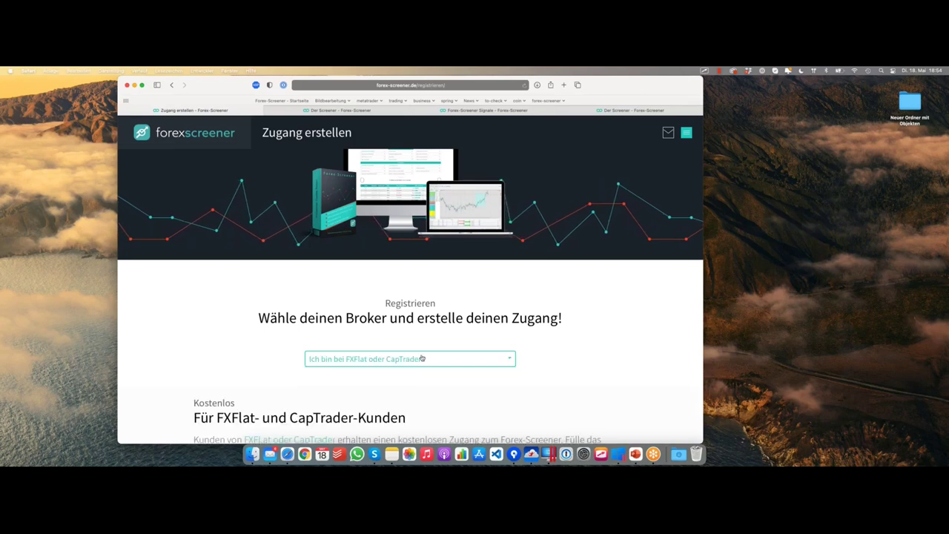
scroll(422, 358, "down", 5)
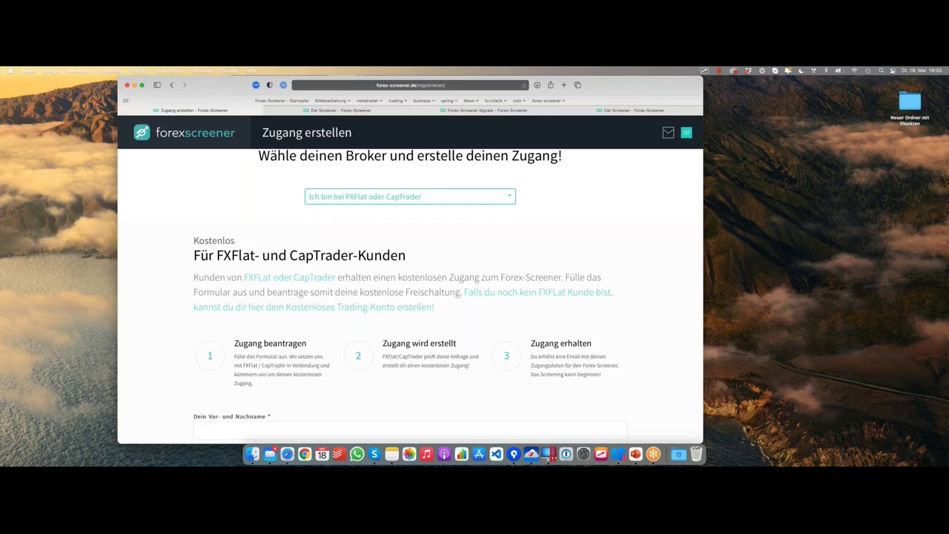
Examine the three access steps and the application form fields for FXFlat and CapTrader customers
scroll(392, 224, "down", 2)
left_click(234, 369)
scroll(241, 375, "down", 1)
left_click(248, 382)
scroll(245, 371, "down", 1)
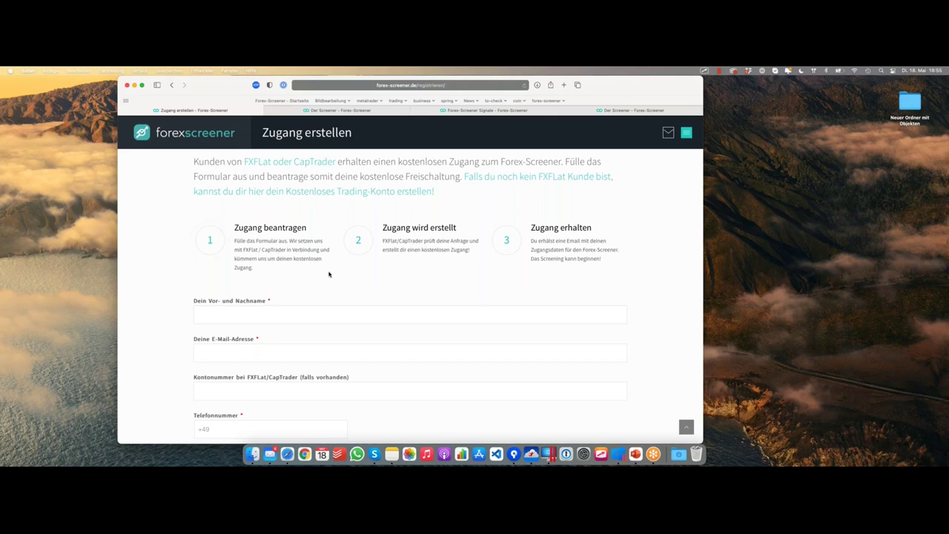
scroll(322, 268, "down", 1)
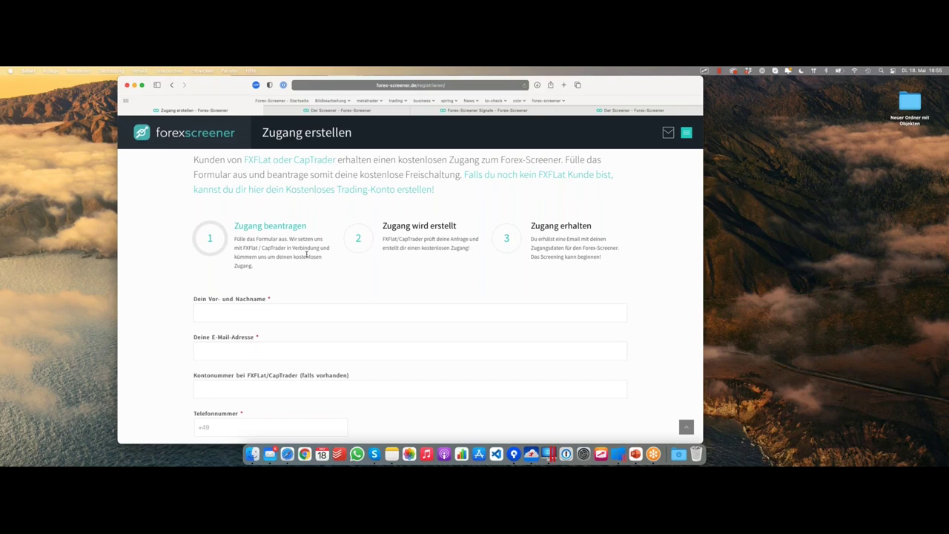
scroll(309, 253, "down", 1)
scroll(308, 253, "down", 2)
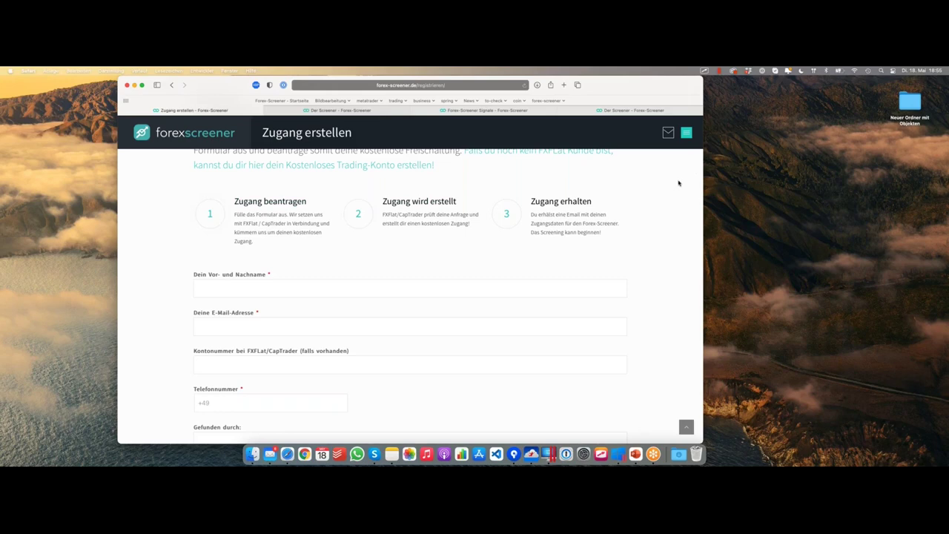
Open the "Signale (Testphase)" page from the site navigation and proceed to its Calendly appointment booking for participants
left_click(684, 134)
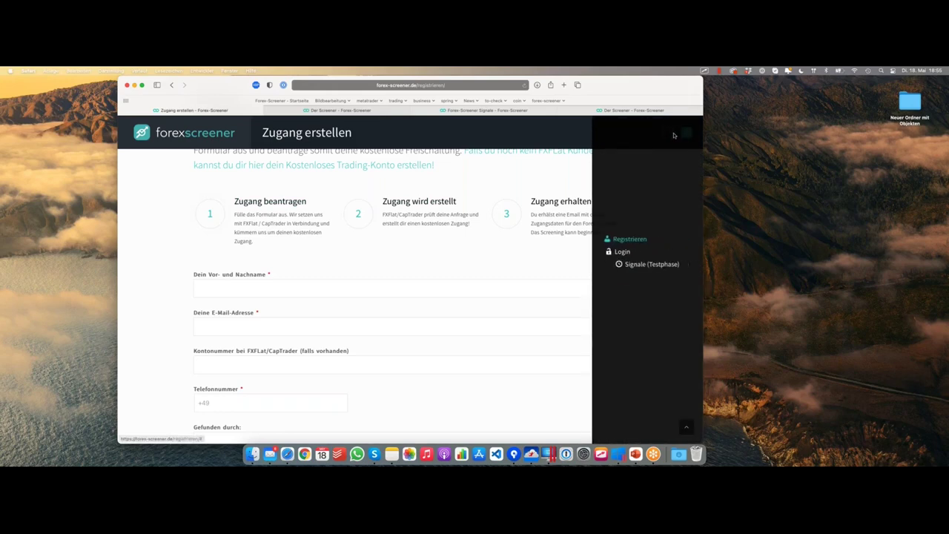
left_click(642, 265)
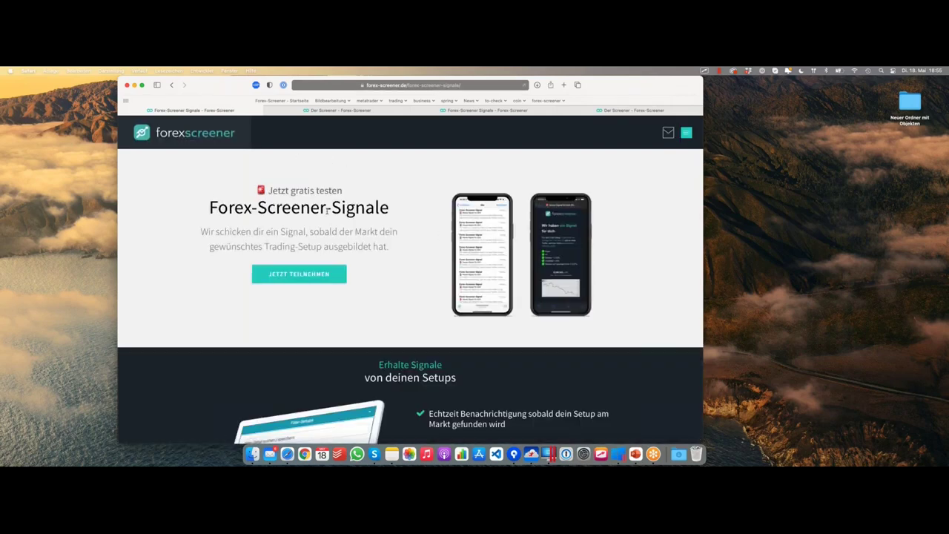
left_click(322, 276)
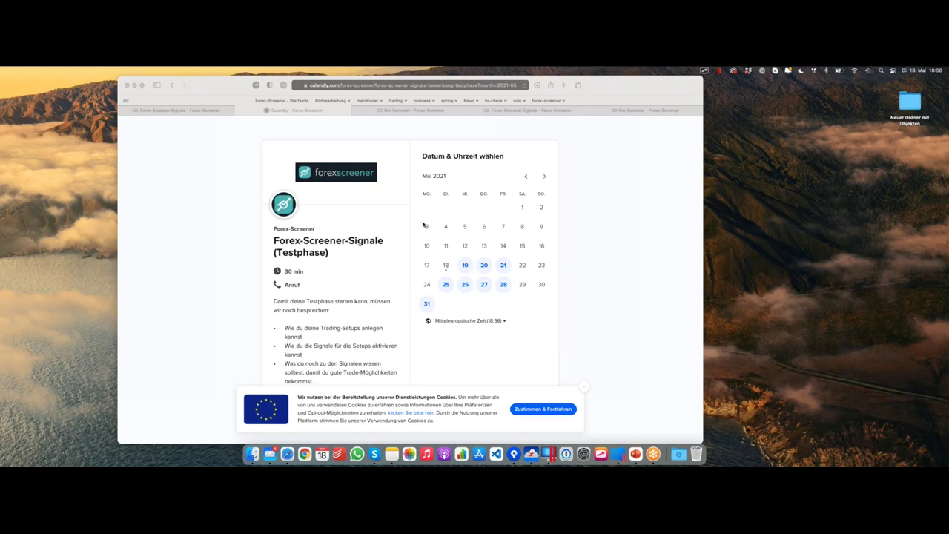
Leave the Calendly booking, revisit the Forex-Screener-Signale page, and return to the "Der Screener" filter page
left_click(174, 161)
left_click(175, 110)
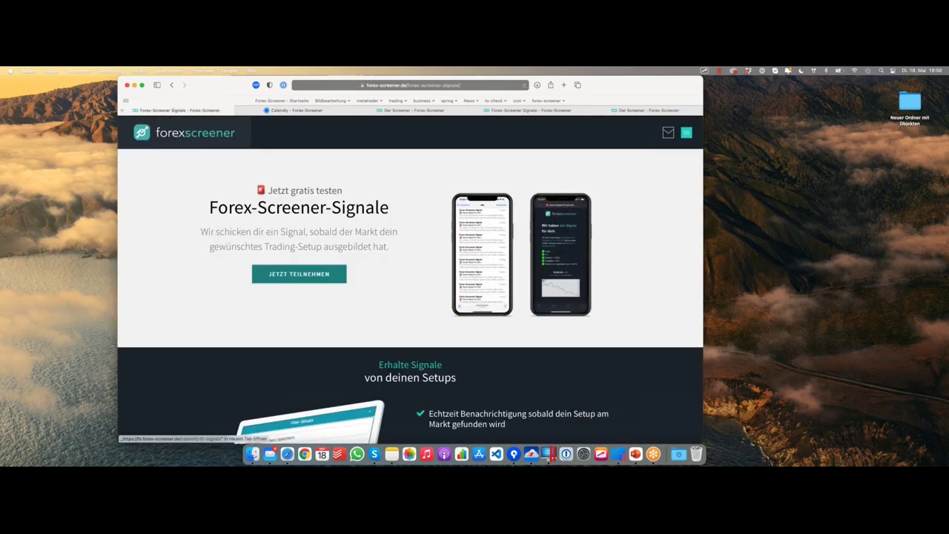
left_click(460, 111)
scroll(400, 201, "down", 3)
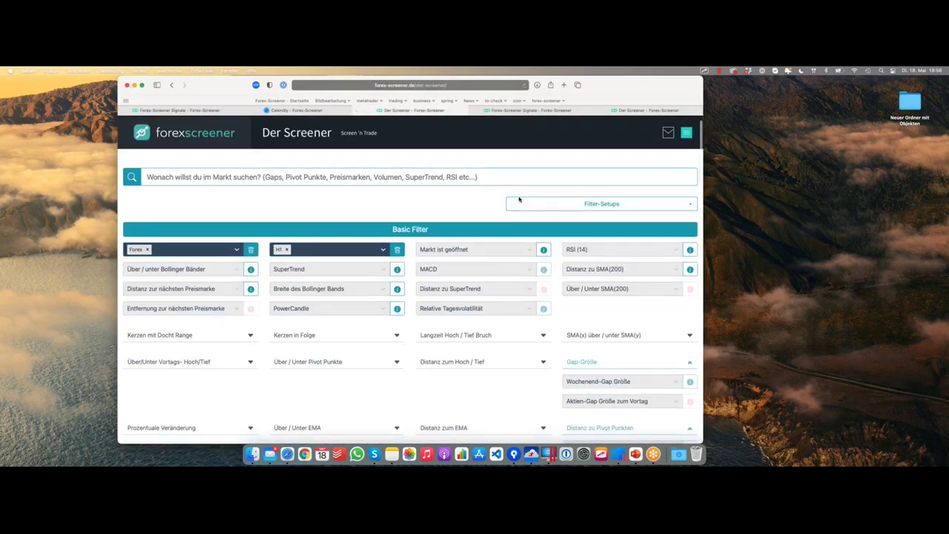